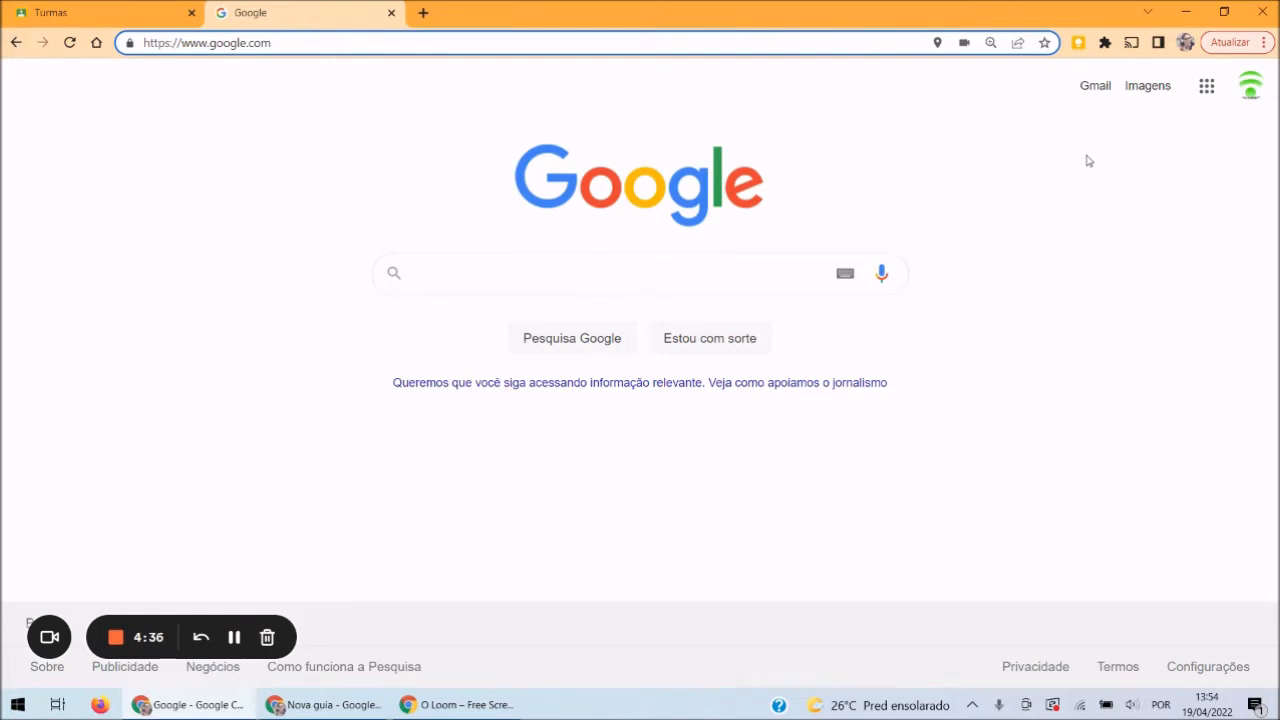
Open the Formação class in Google Classroom
left_click(1207, 90)
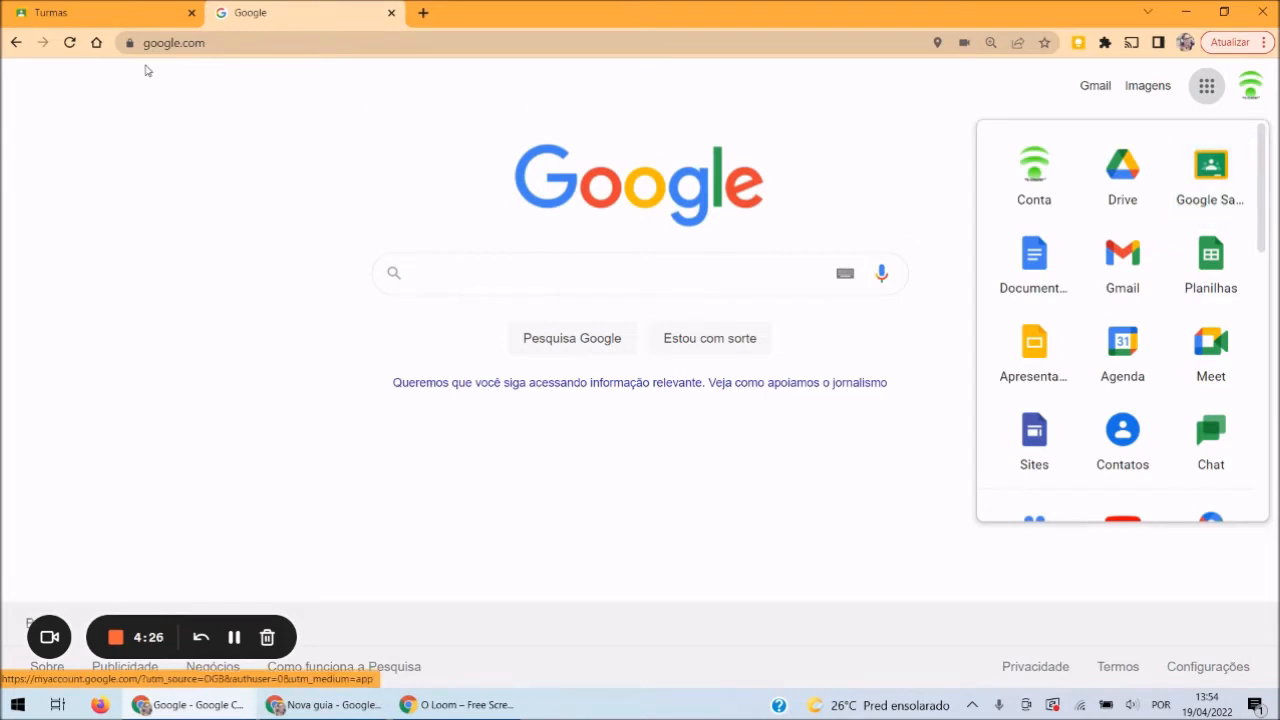
left_click(100, 18)
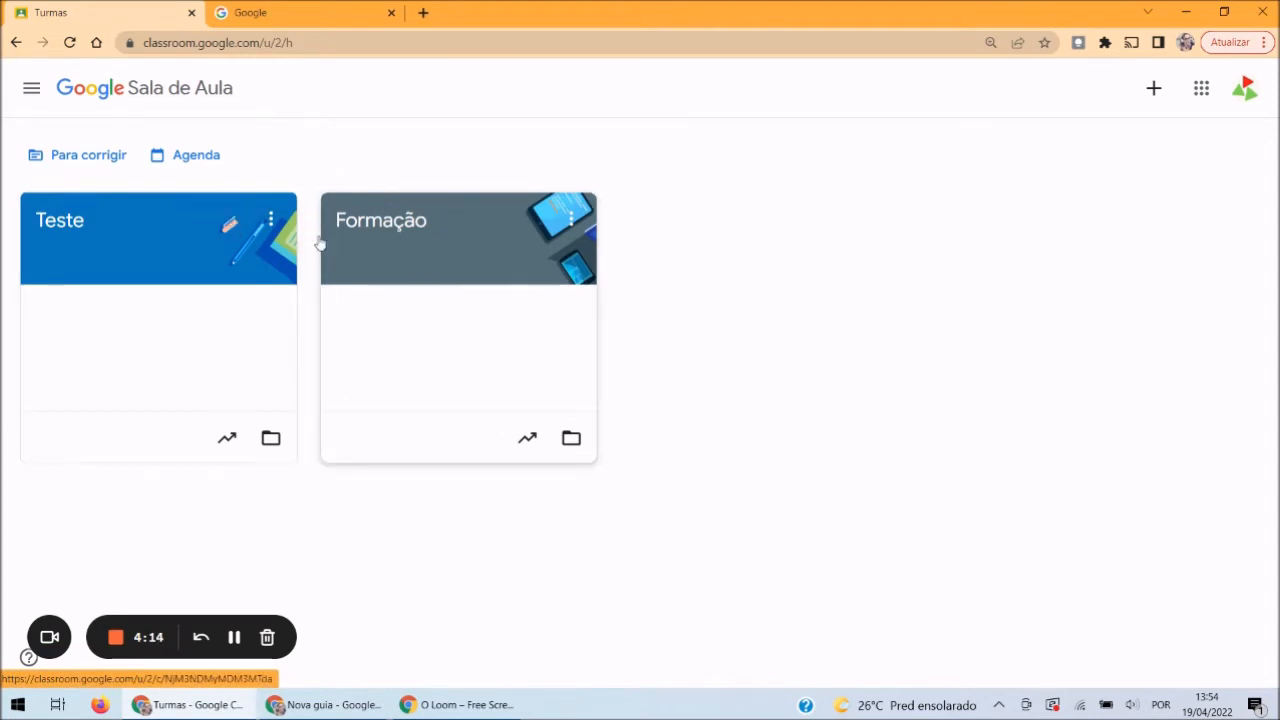
left_click(392, 227)
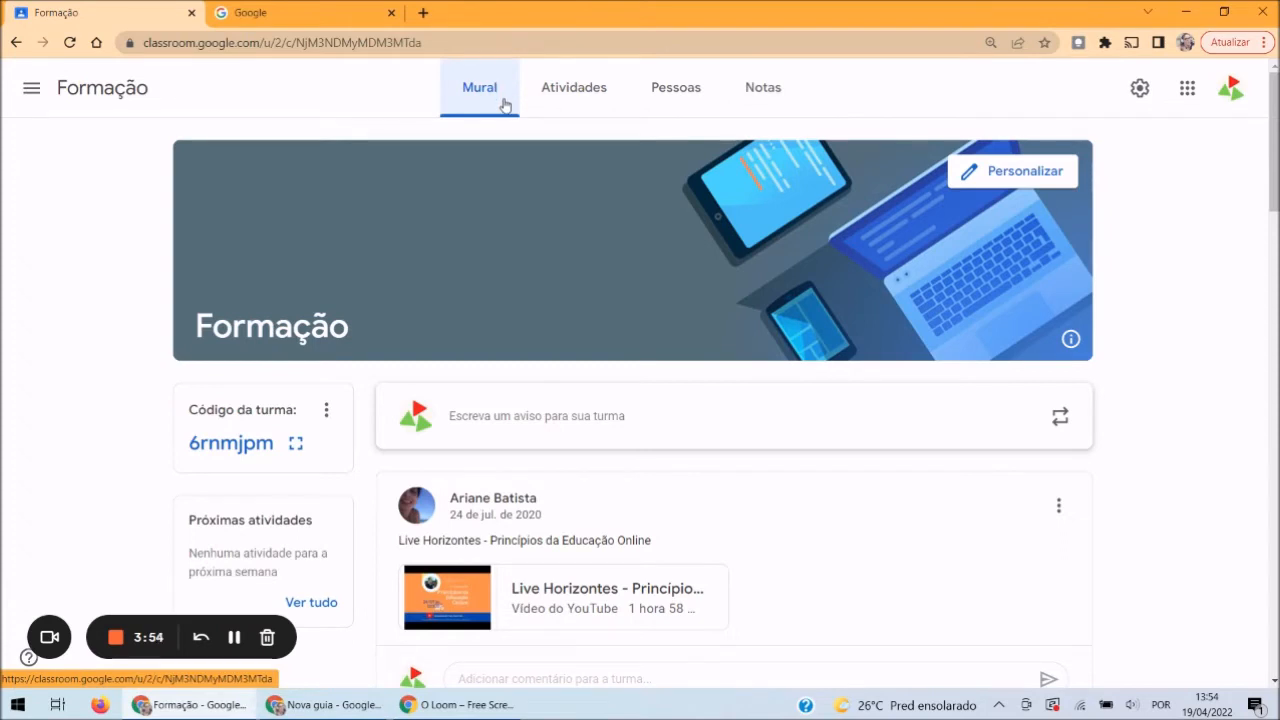
Turn the e-mail notifications on and back off in the general Classroom settings
left_click(32, 94)
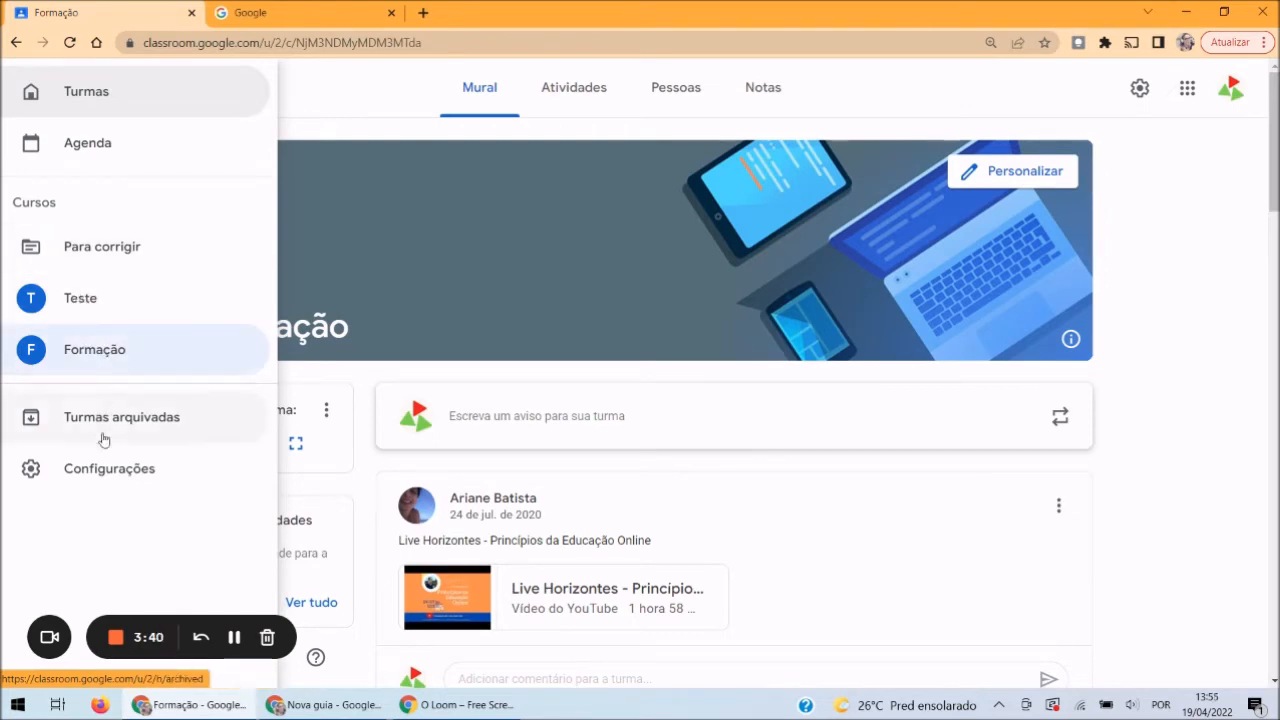
left_click(88, 468)
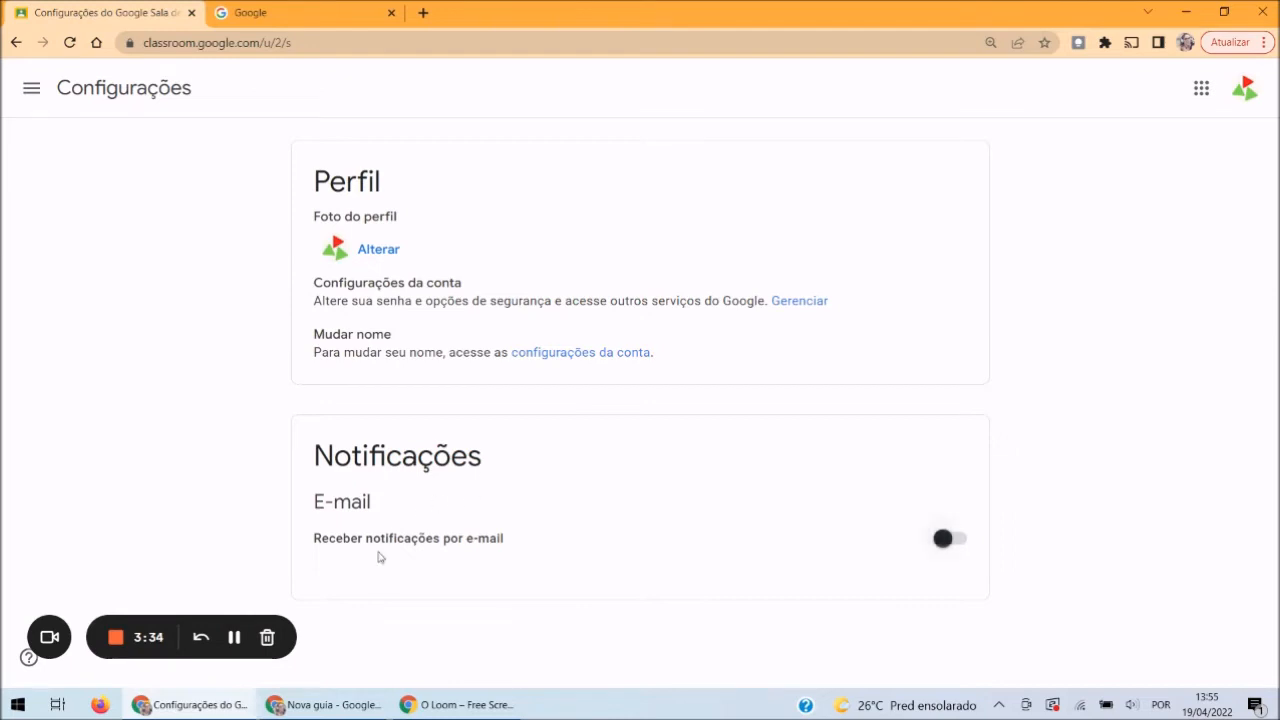
left_click(962, 542)
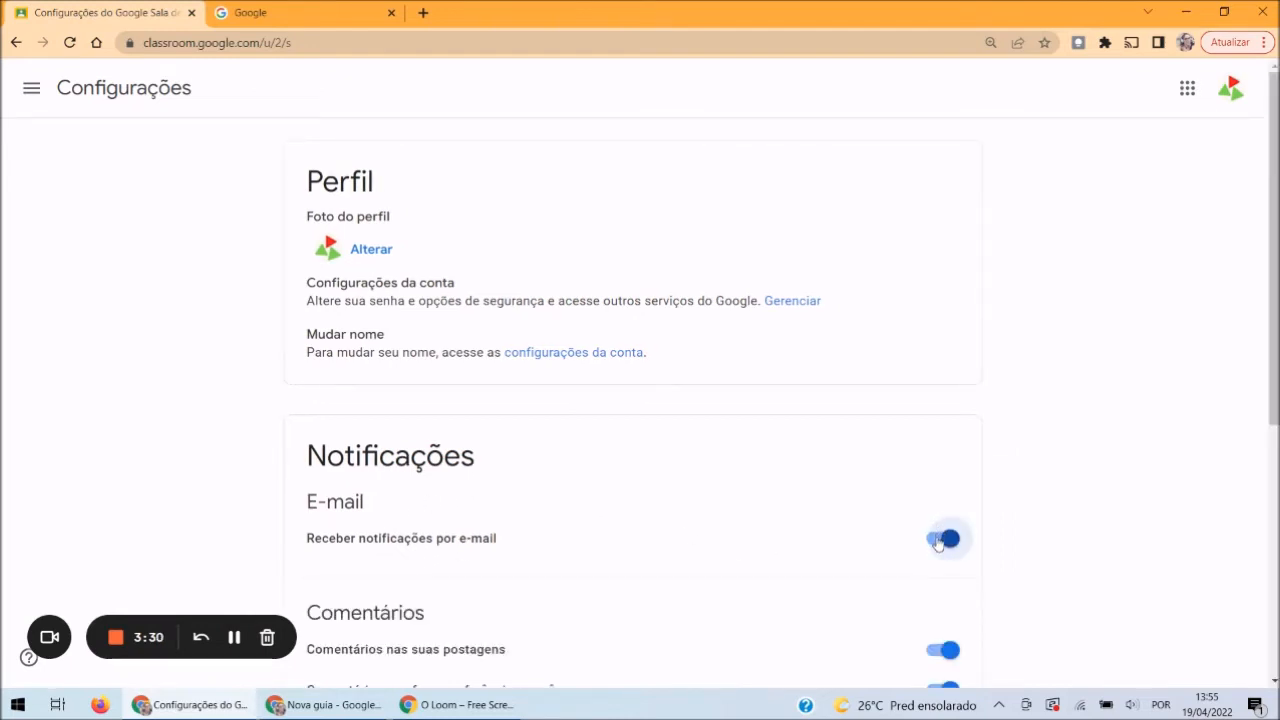
left_click(940, 540)
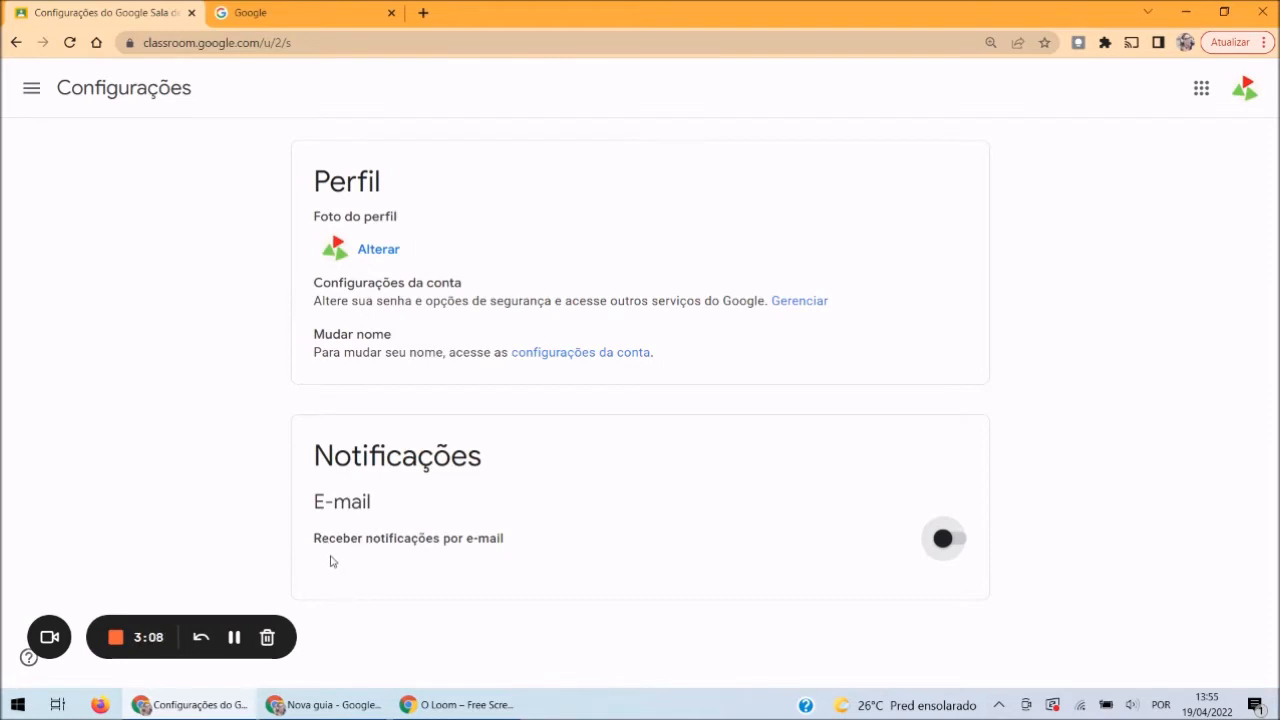
Return to the Formação class, start an announcement on its Mural and review the class choices and attachment options
left_click(31, 88)
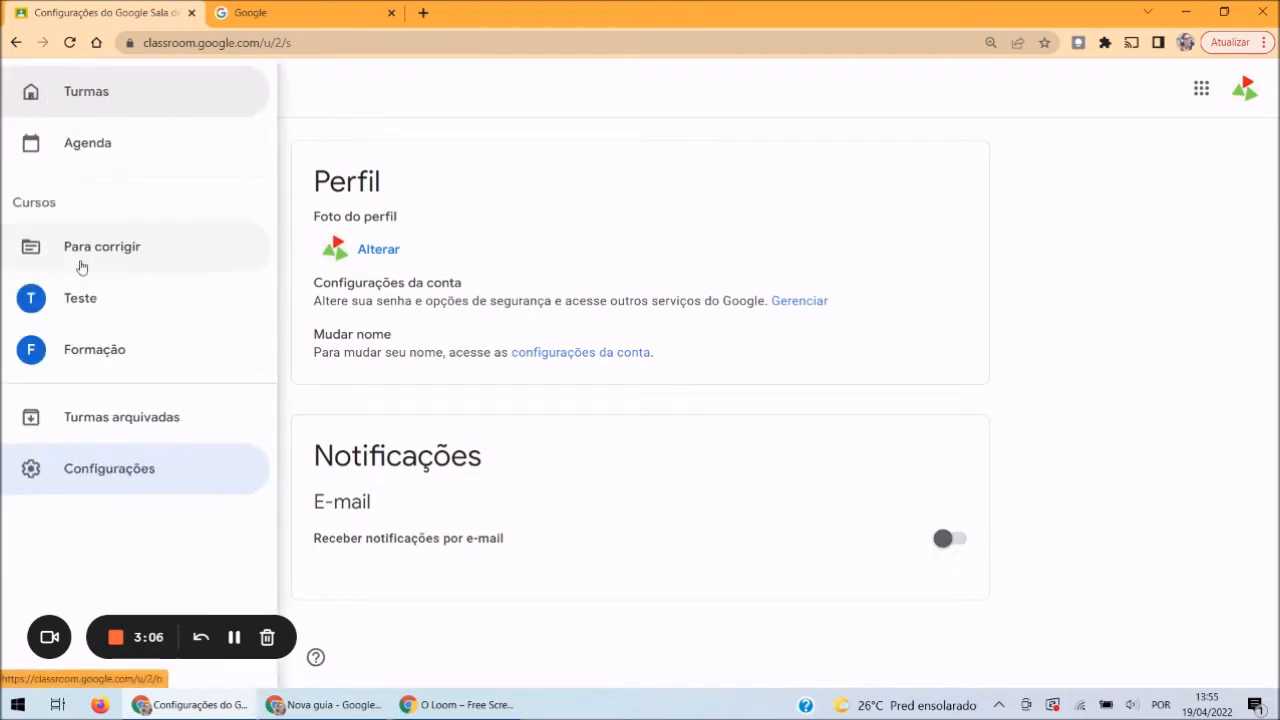
left_click(80, 343)
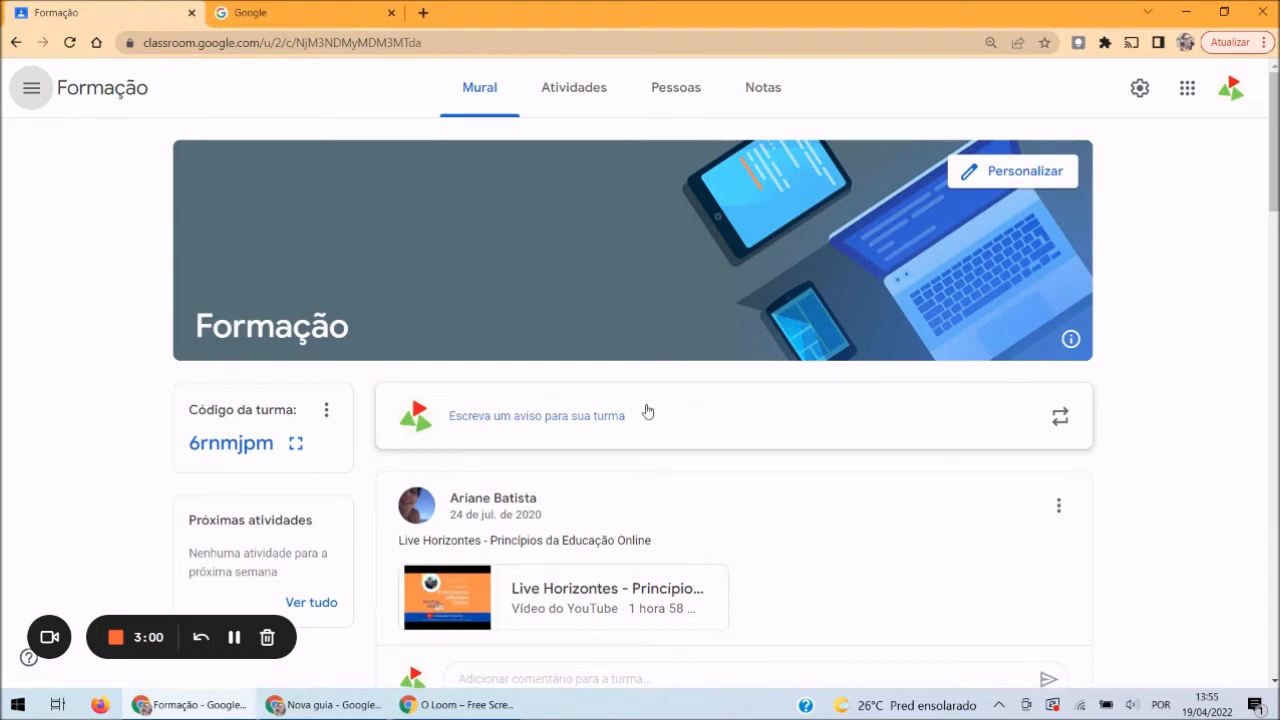
left_click(536, 418)
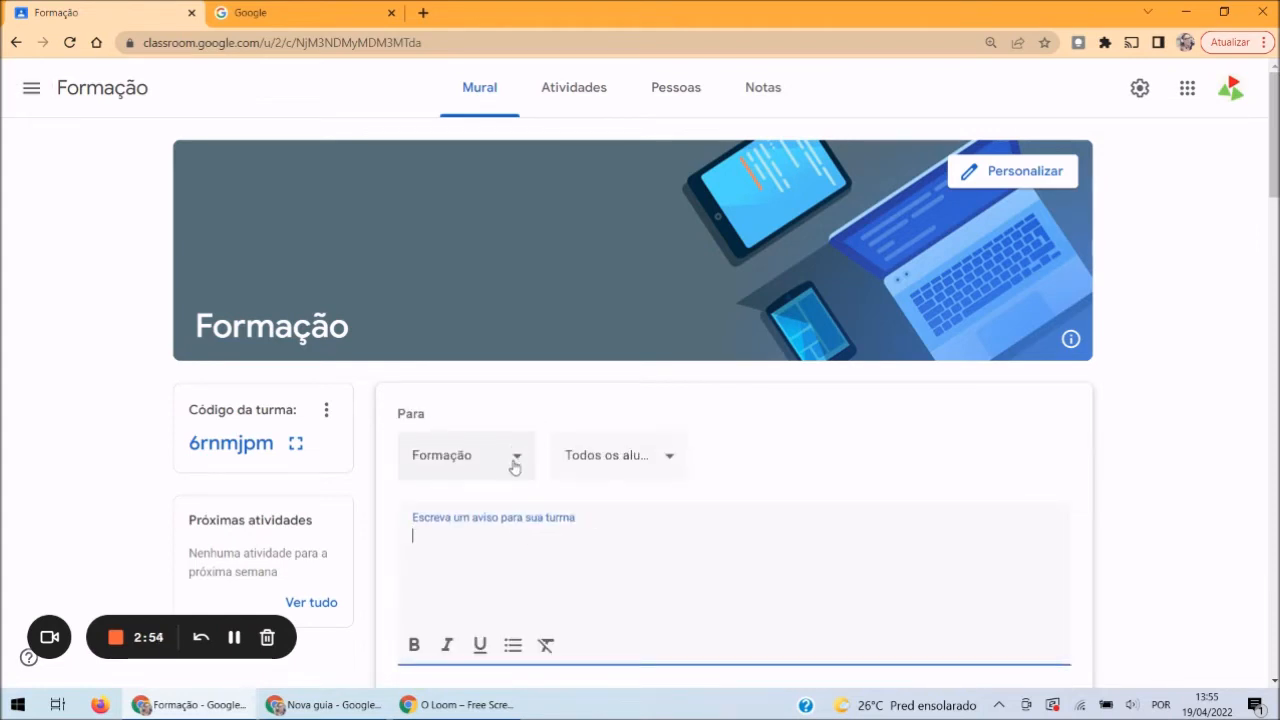
left_click(515, 457)
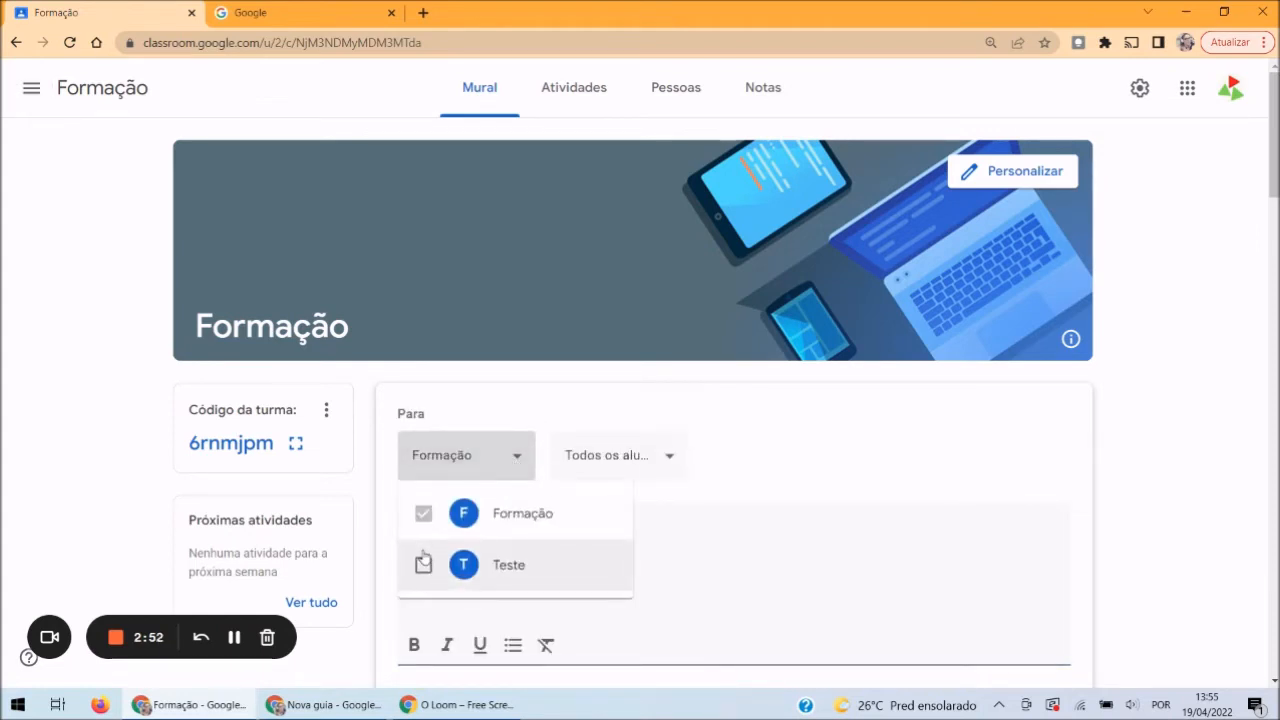
left_click(766, 436)
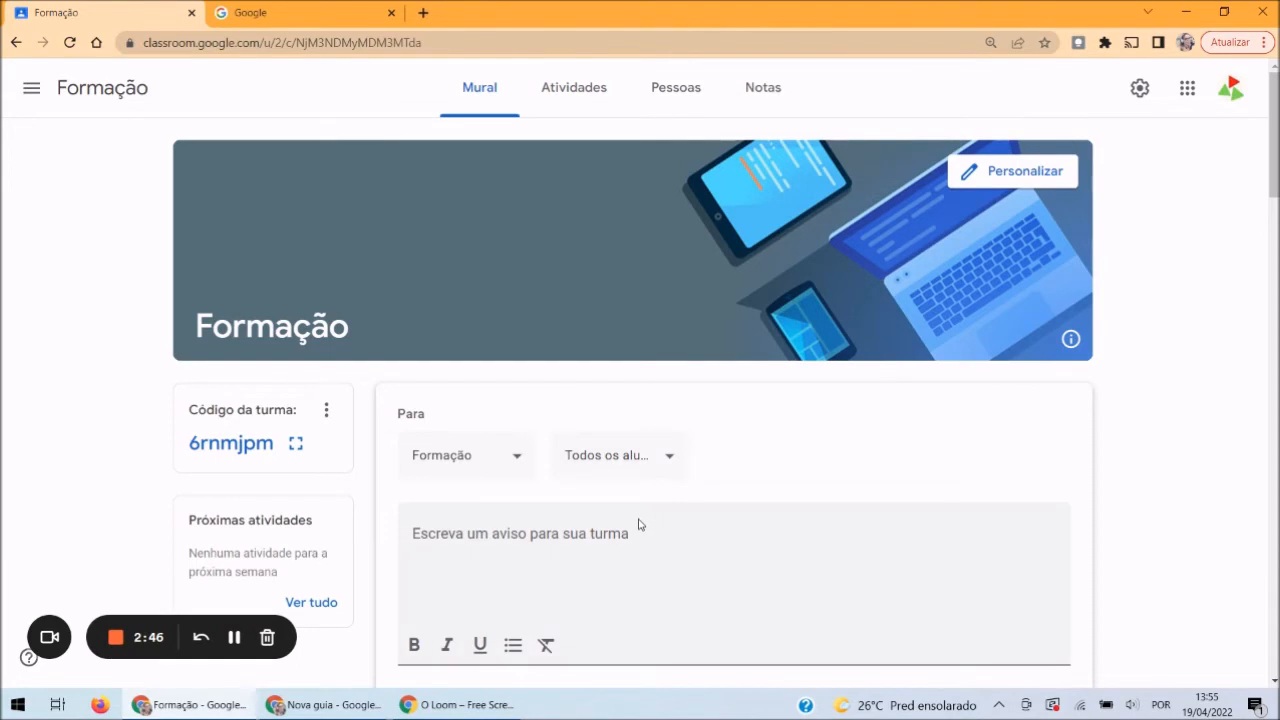
scroll(1119, 330, "down", 4)
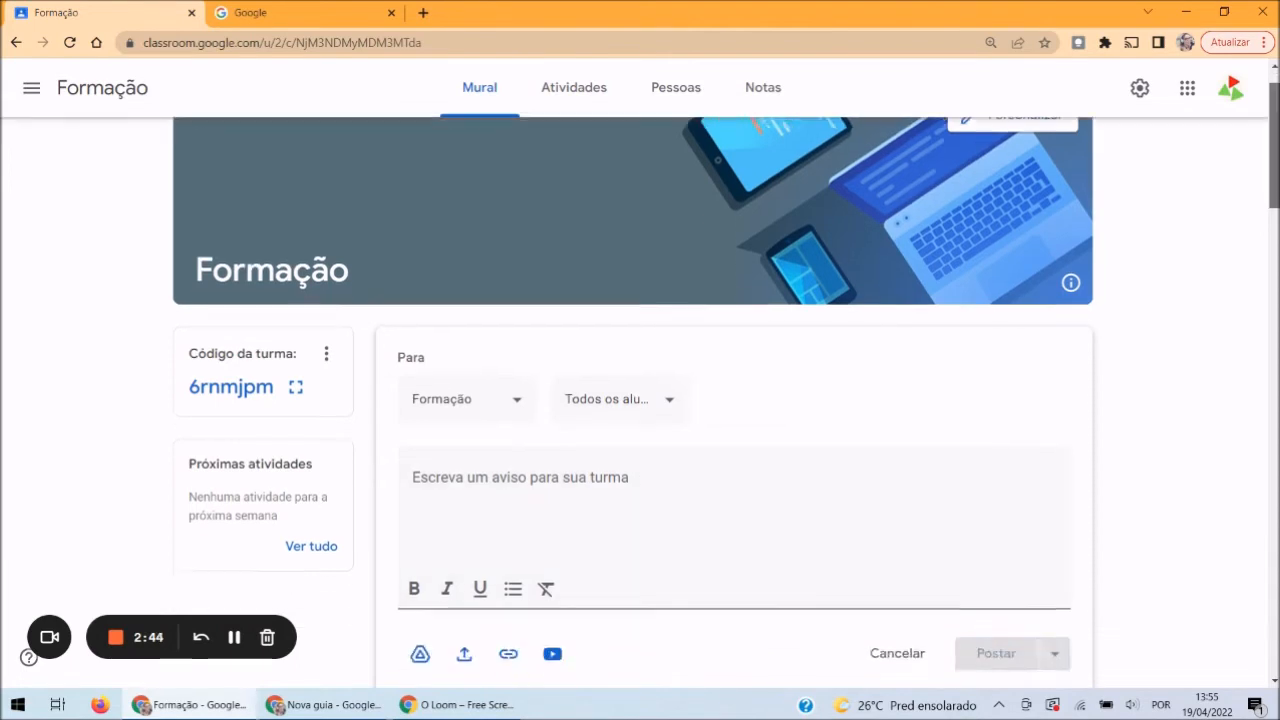
scroll(489, 485, "up", 3)
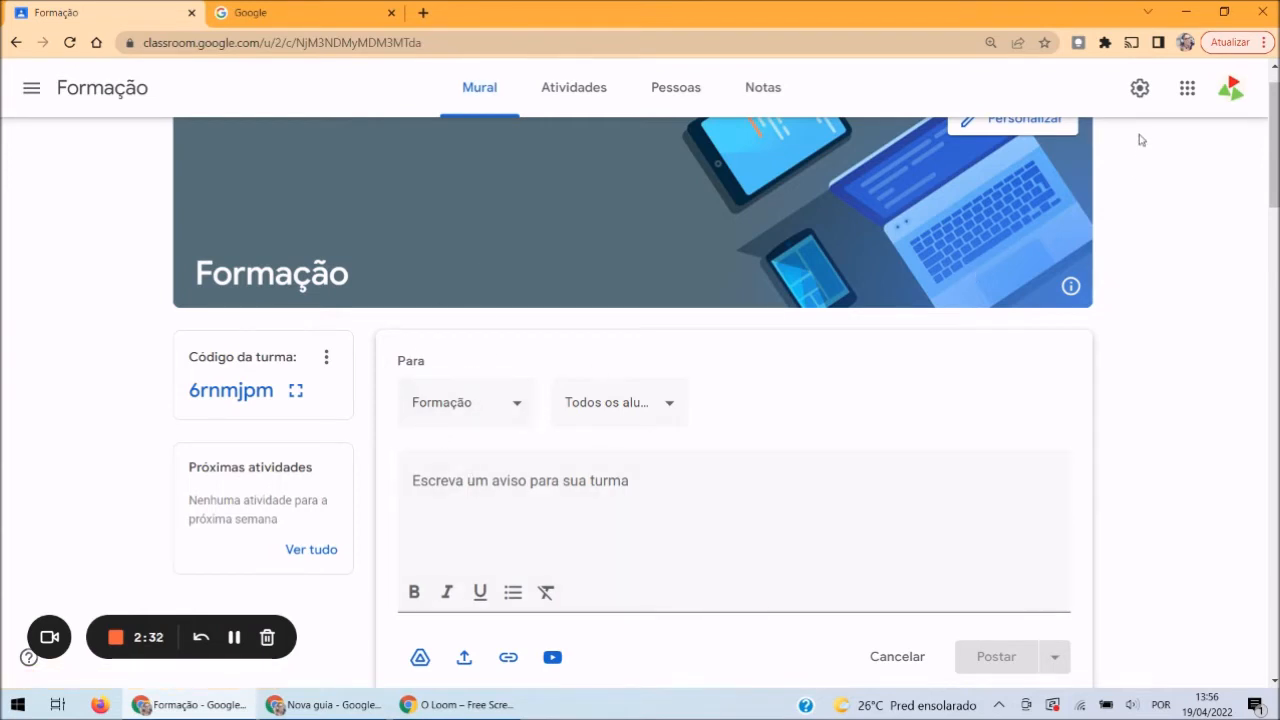
Review the Formação class settings, including the student posting and commenting options for the Mural, and leave without changing them
left_click(1138, 90)
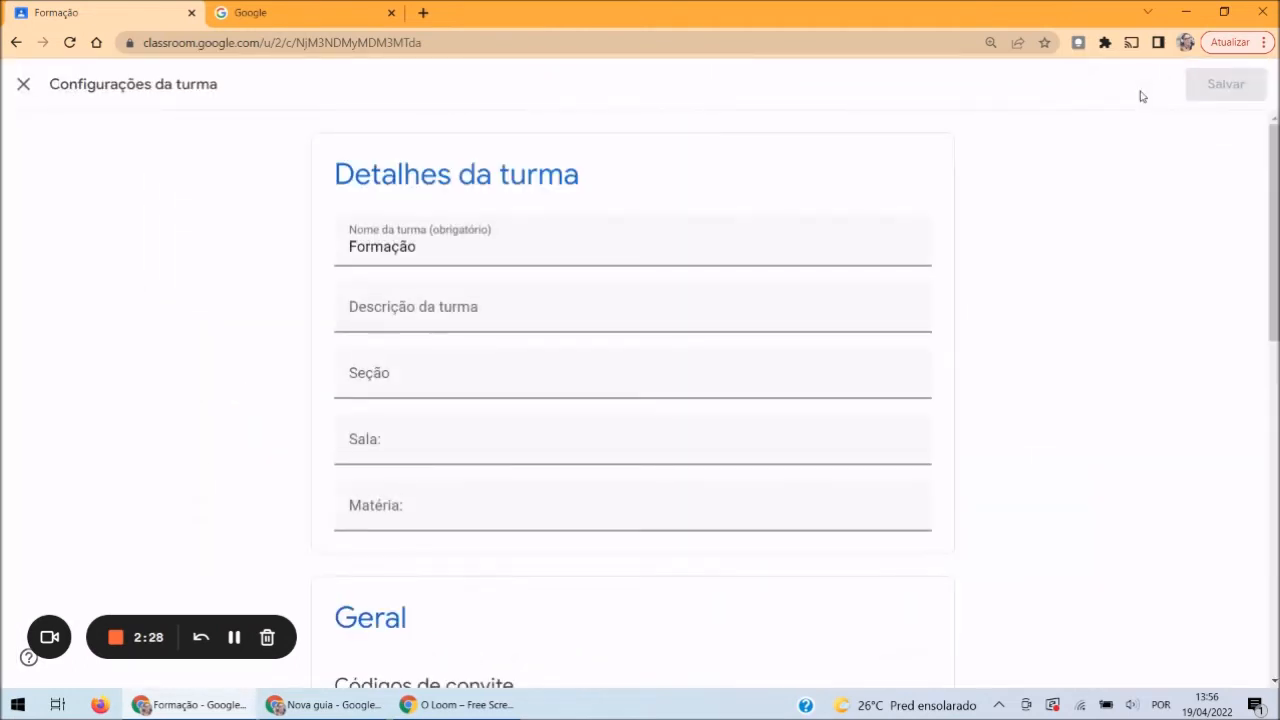
left_click_drag(1275, 232, 1277, 462)
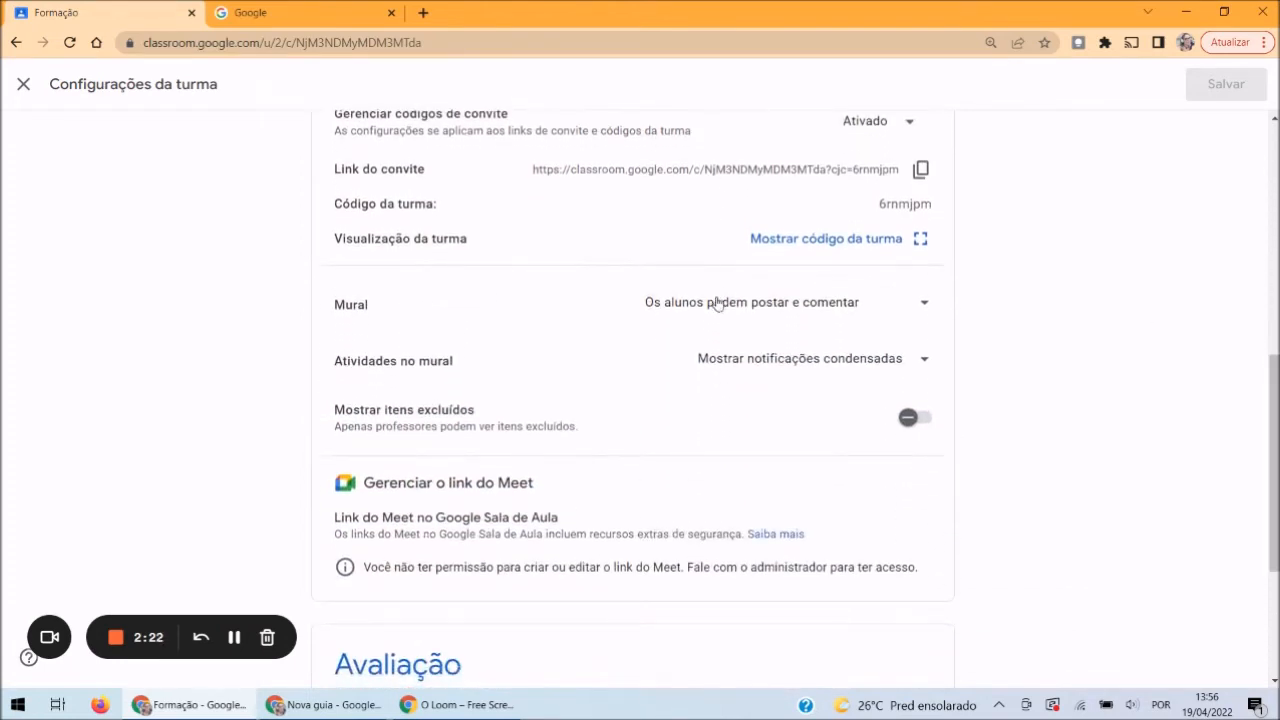
left_click(925, 305)
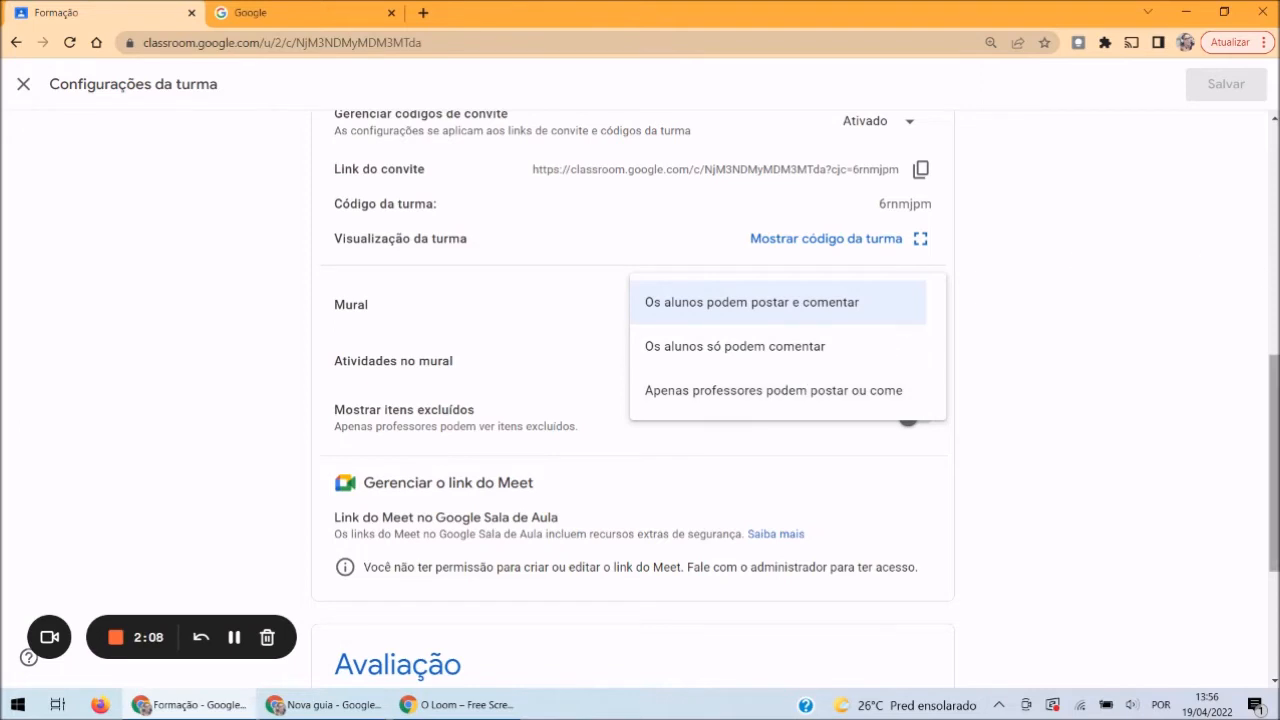
scroll(640, 400, "down", 2)
scroll(640, 400, "down", 1)
scroll(640, 400, "up", 5)
scroll(640, 400, "down", 2)
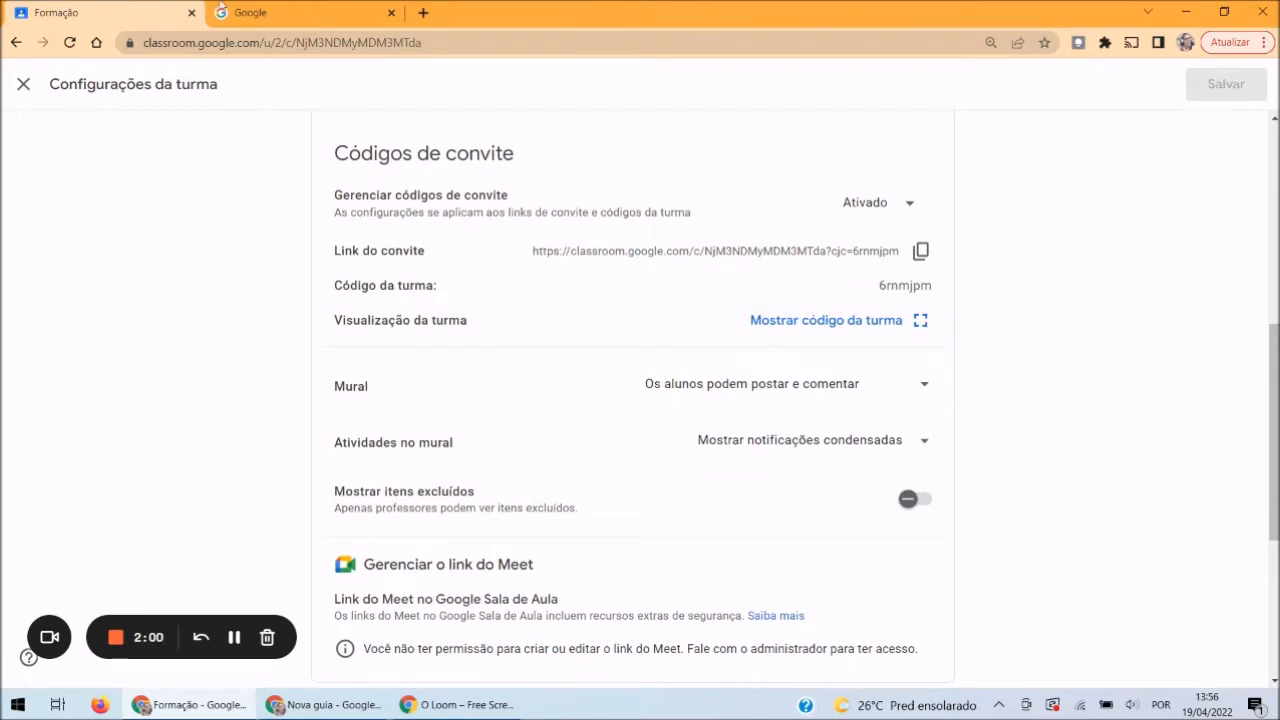
left_click(20, 90)
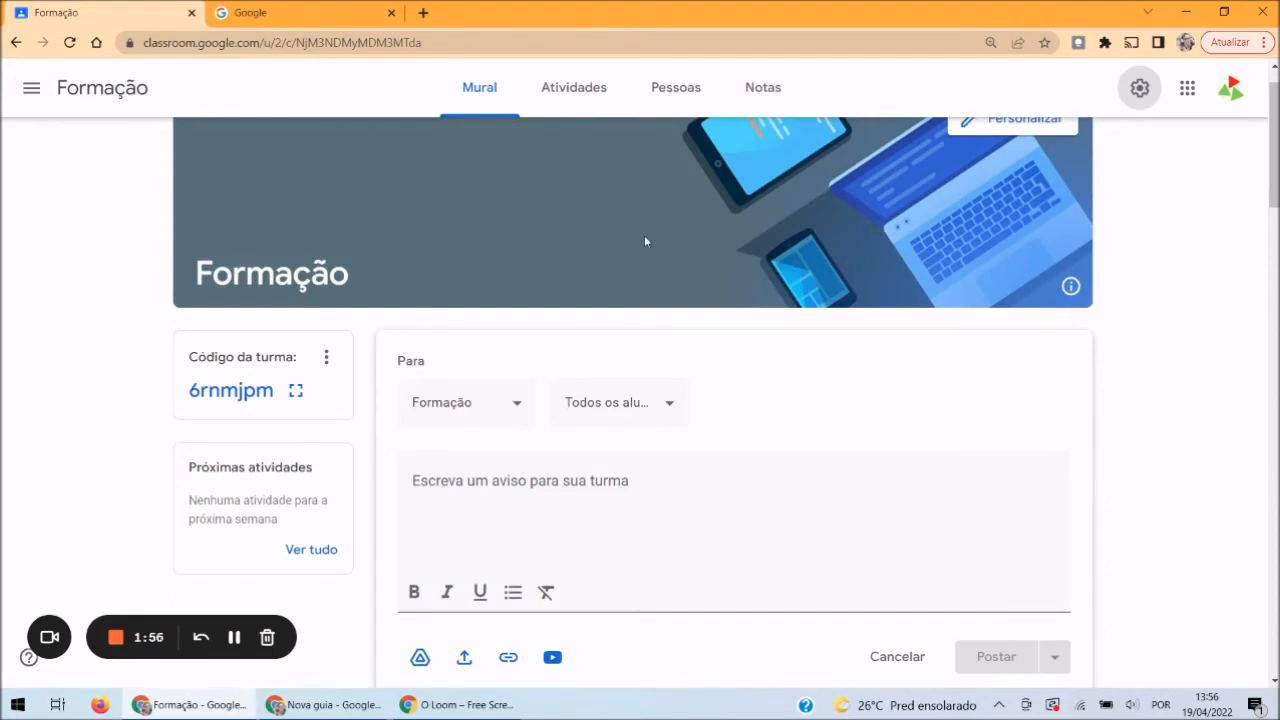
Discard the unsaved announcement, go to the class's Atividades page and view the item types that can be created
scroll(1197, 184, "down", 4)
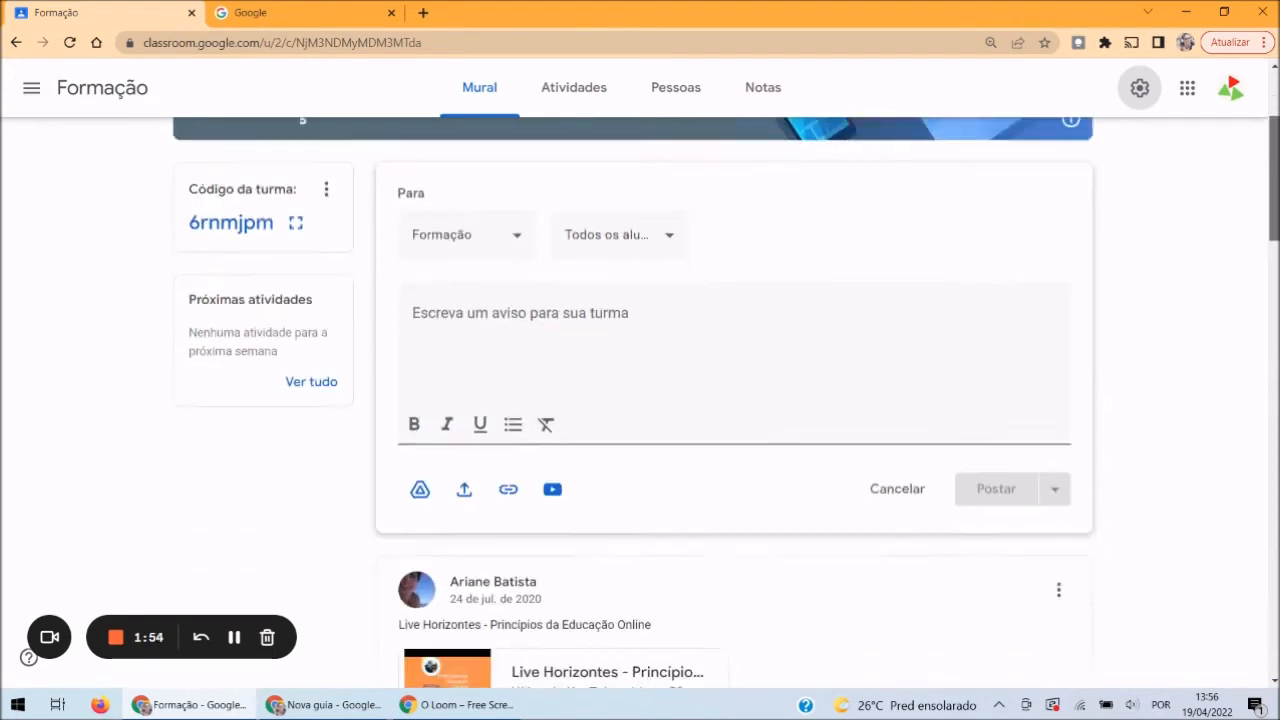
left_click_drag(1274, 214, 1274, 134)
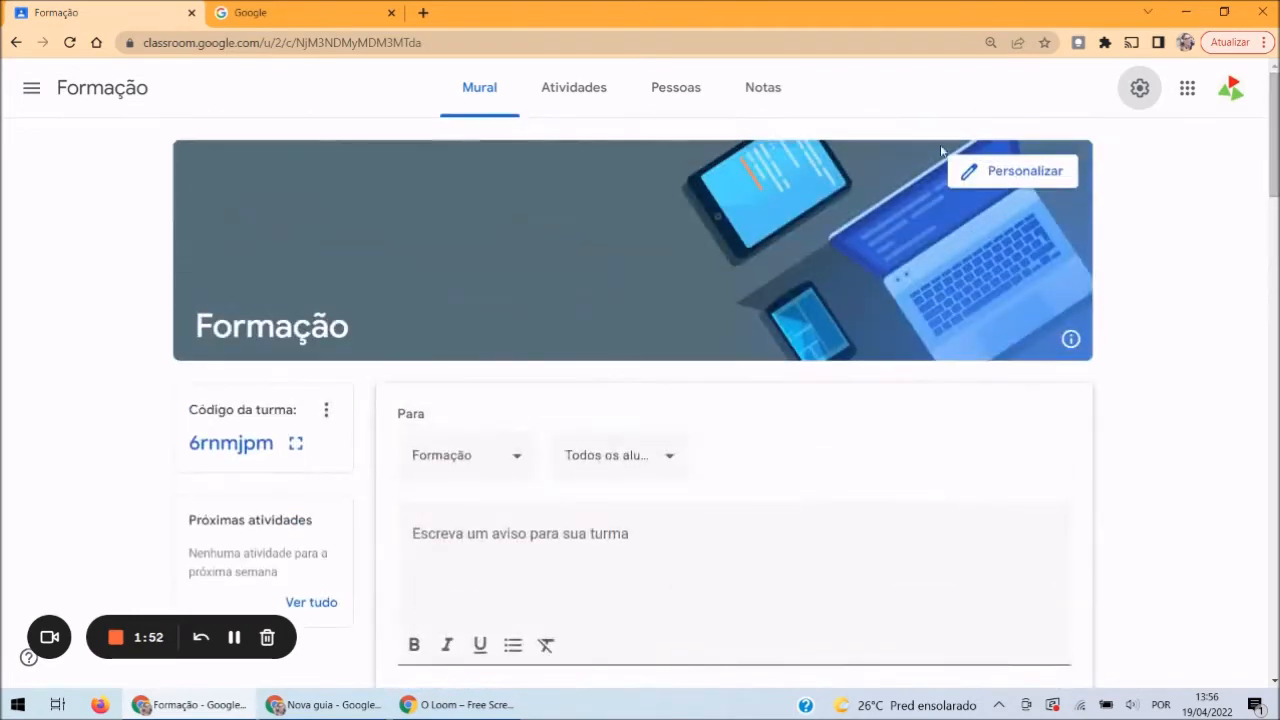
left_click(561, 92)
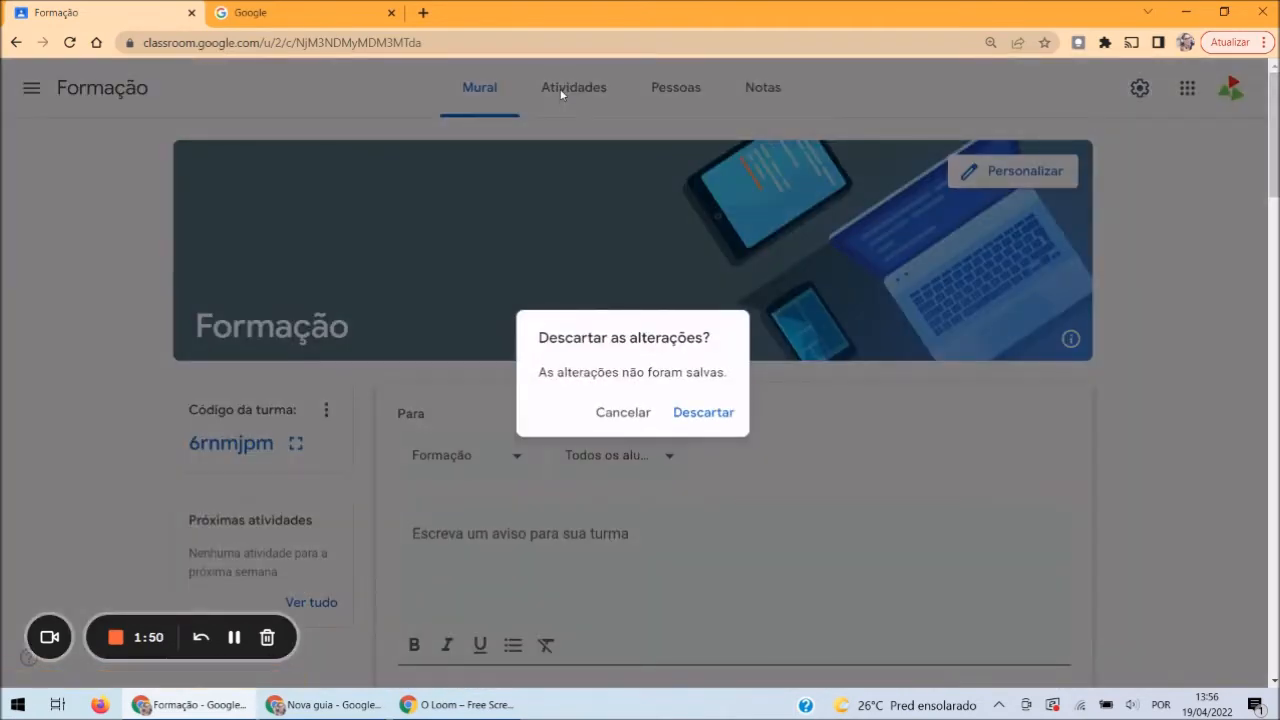
left_click(712, 414)
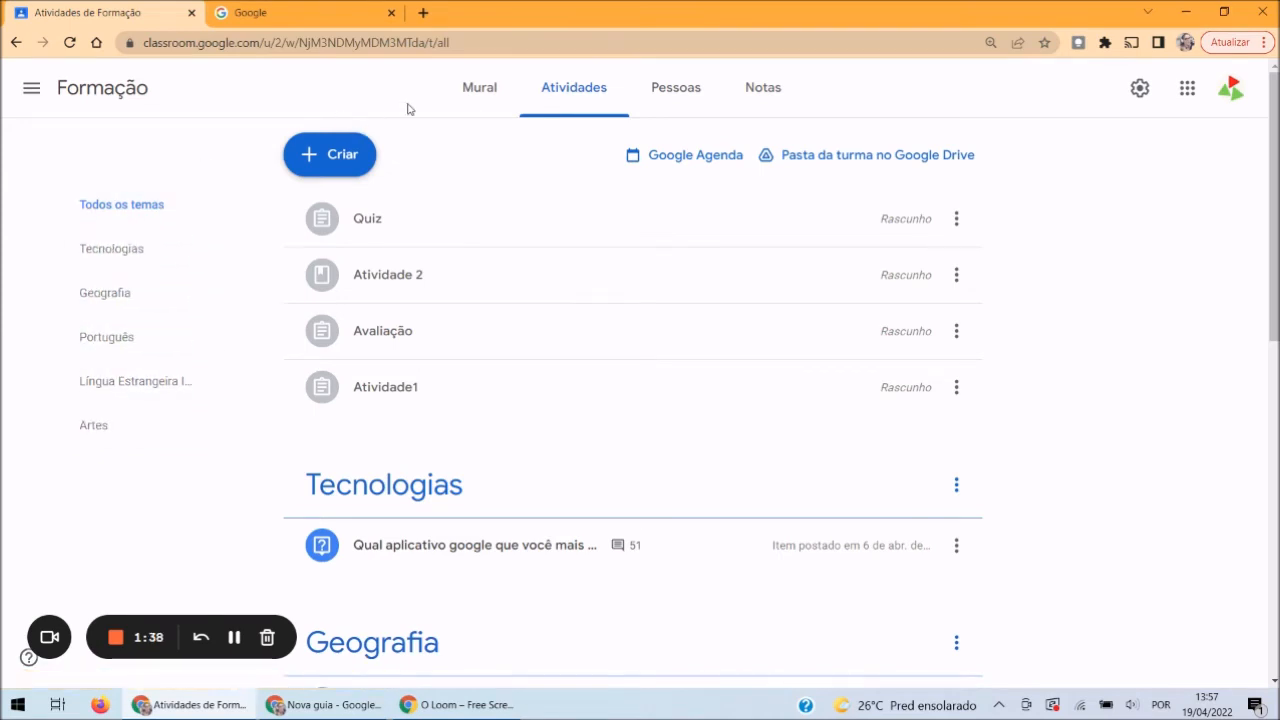
left_click(356, 158)
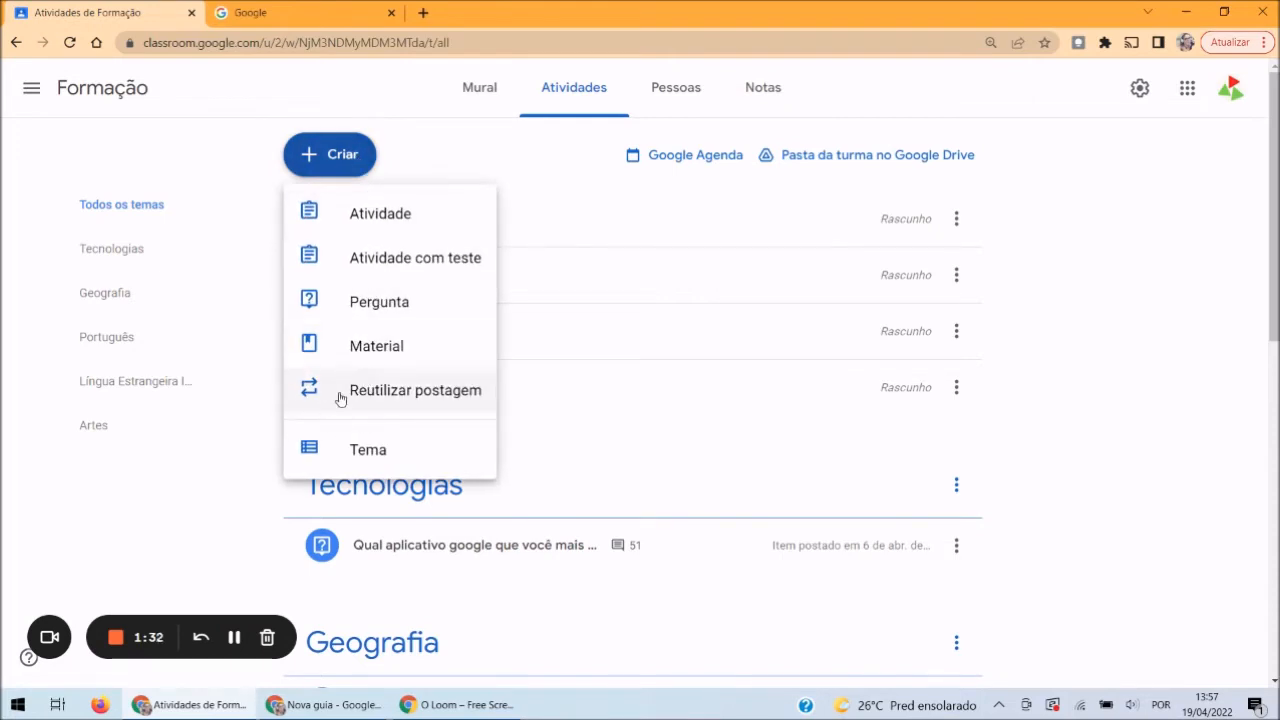
left_click(225, 494)
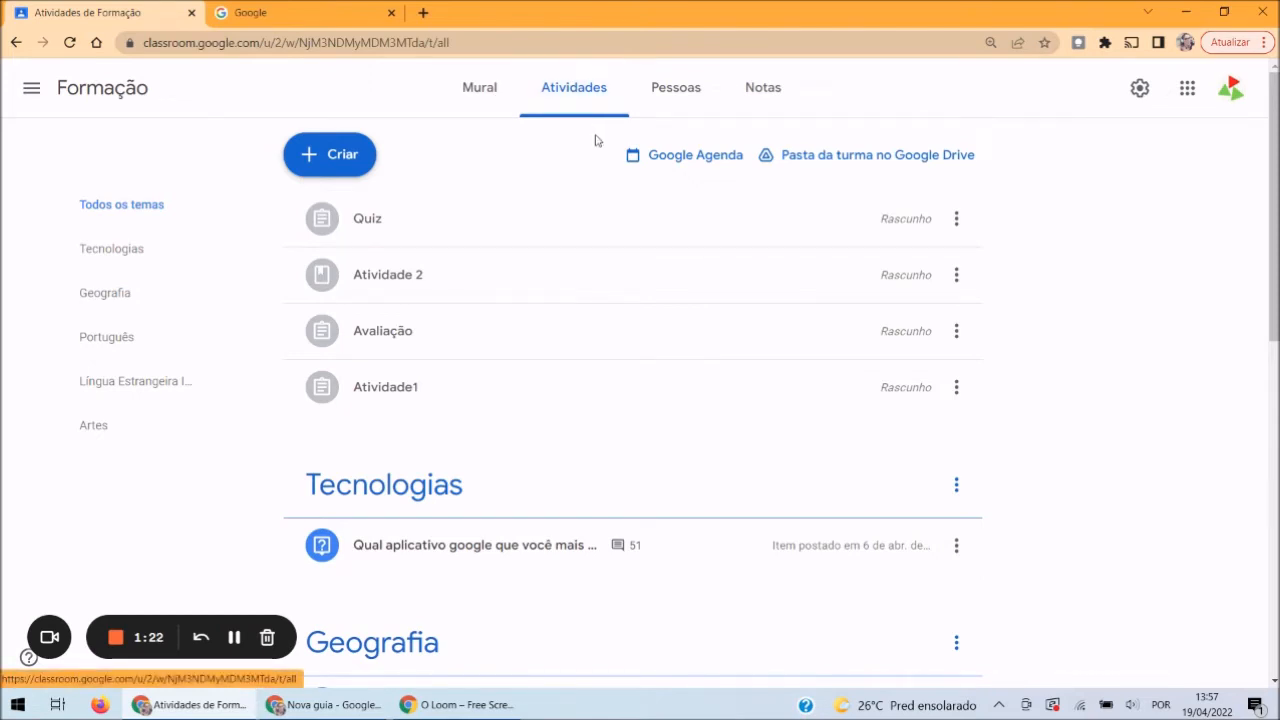
View the class's teachers and students under Pessoas and its gradebook under Notas
left_click(679, 105)
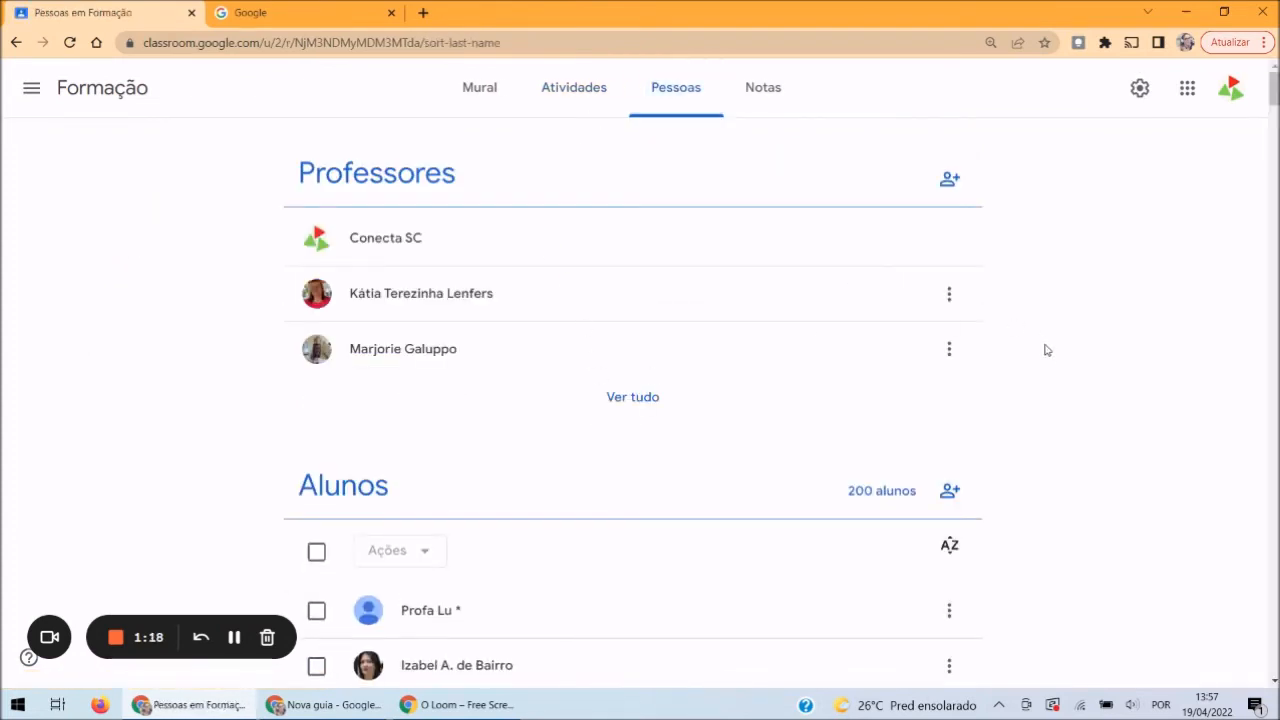
mouse_move(1275, 103)
left_mouse_down()
mouse_move(1275, 240)
mouse_move(1276, 103)
left_mouse_up()
left_click(765, 89)
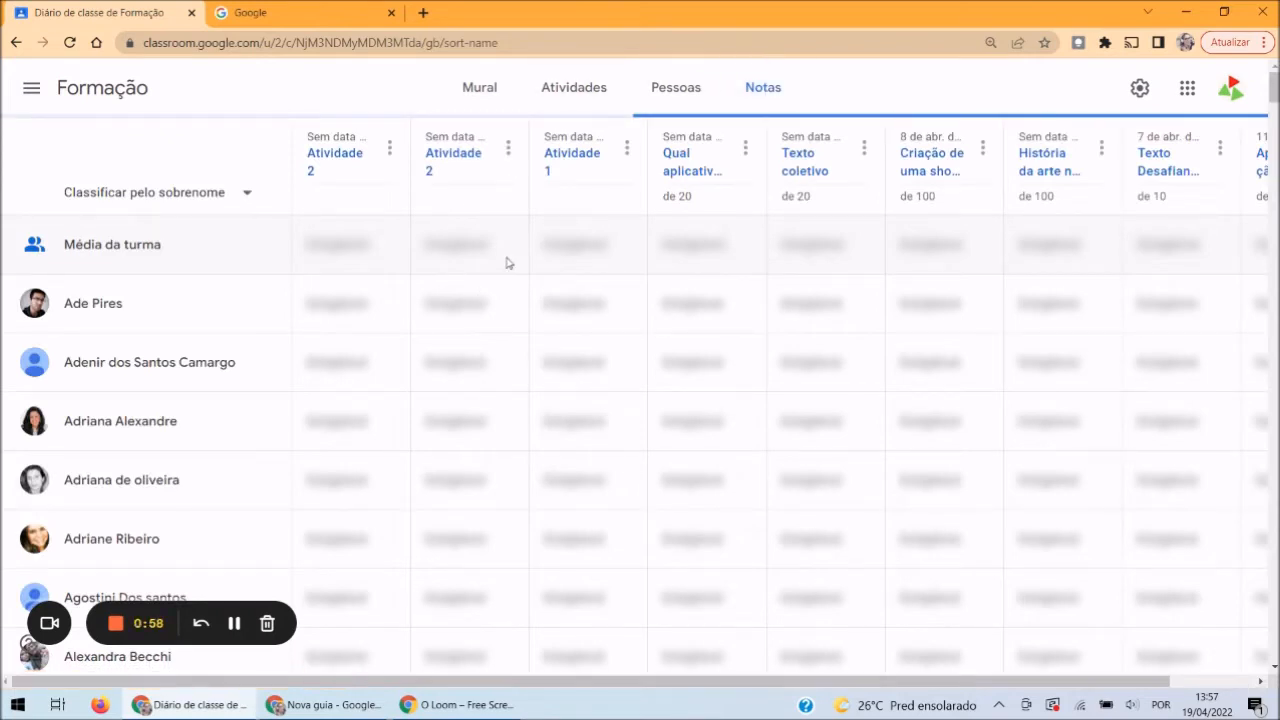
left_click(757, 95)
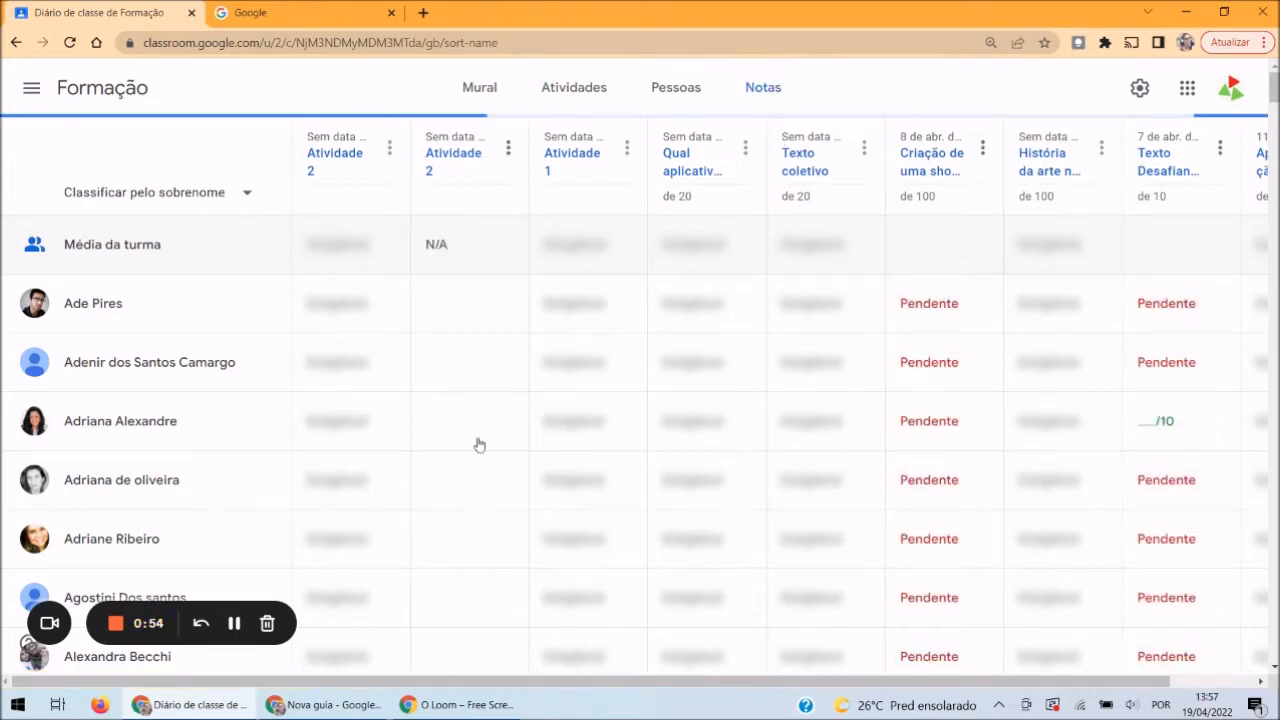
Revisit the Formação Mural and return to the Atividades page
left_click(480, 88)
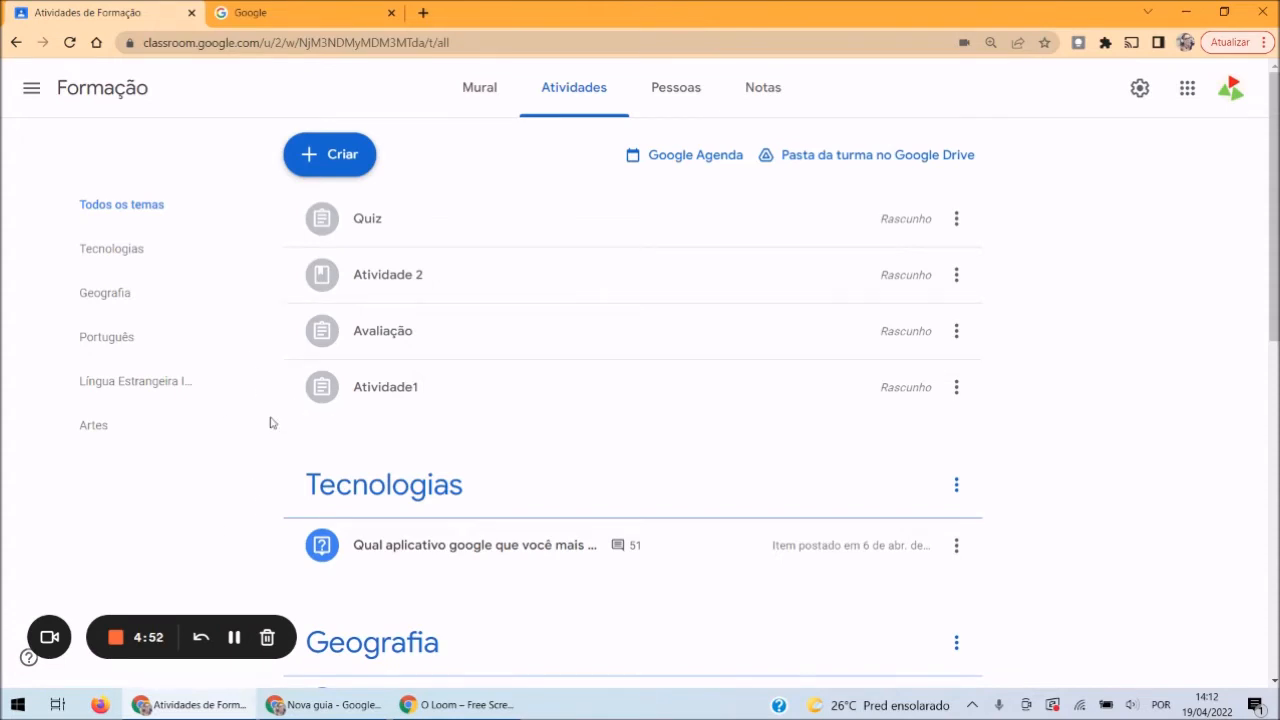
left_click(481, 100)
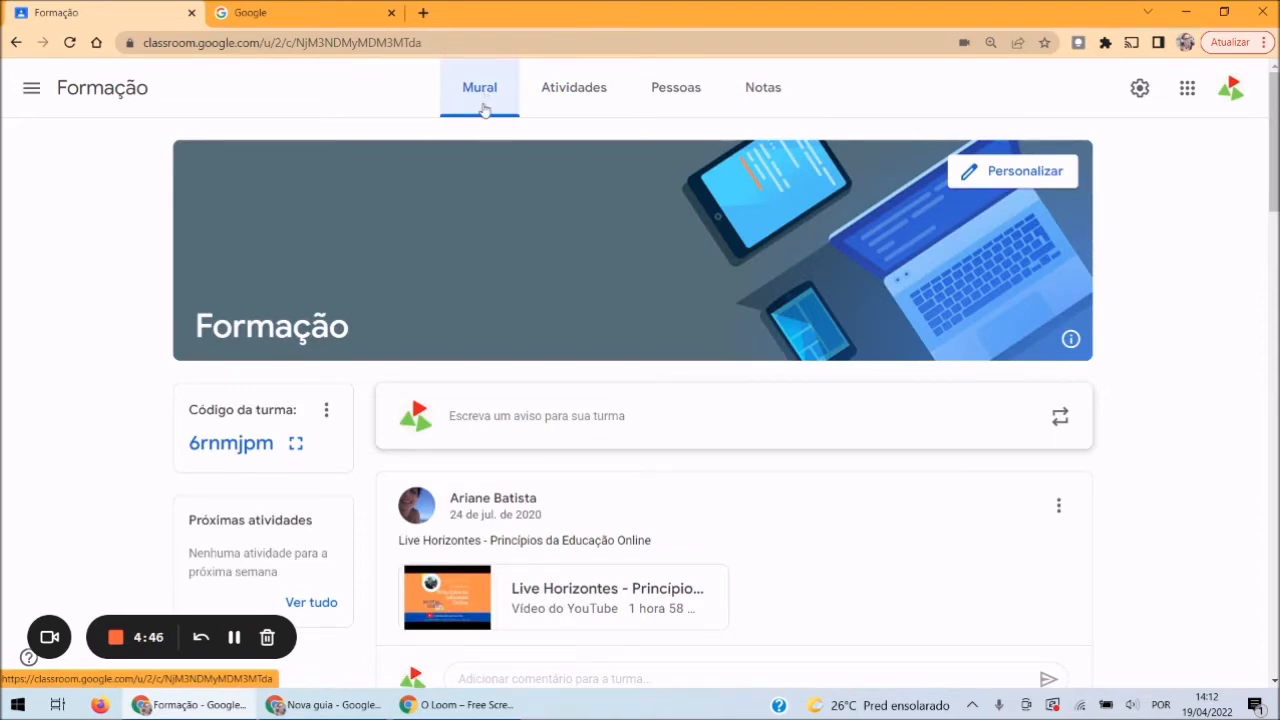
left_click(575, 92)
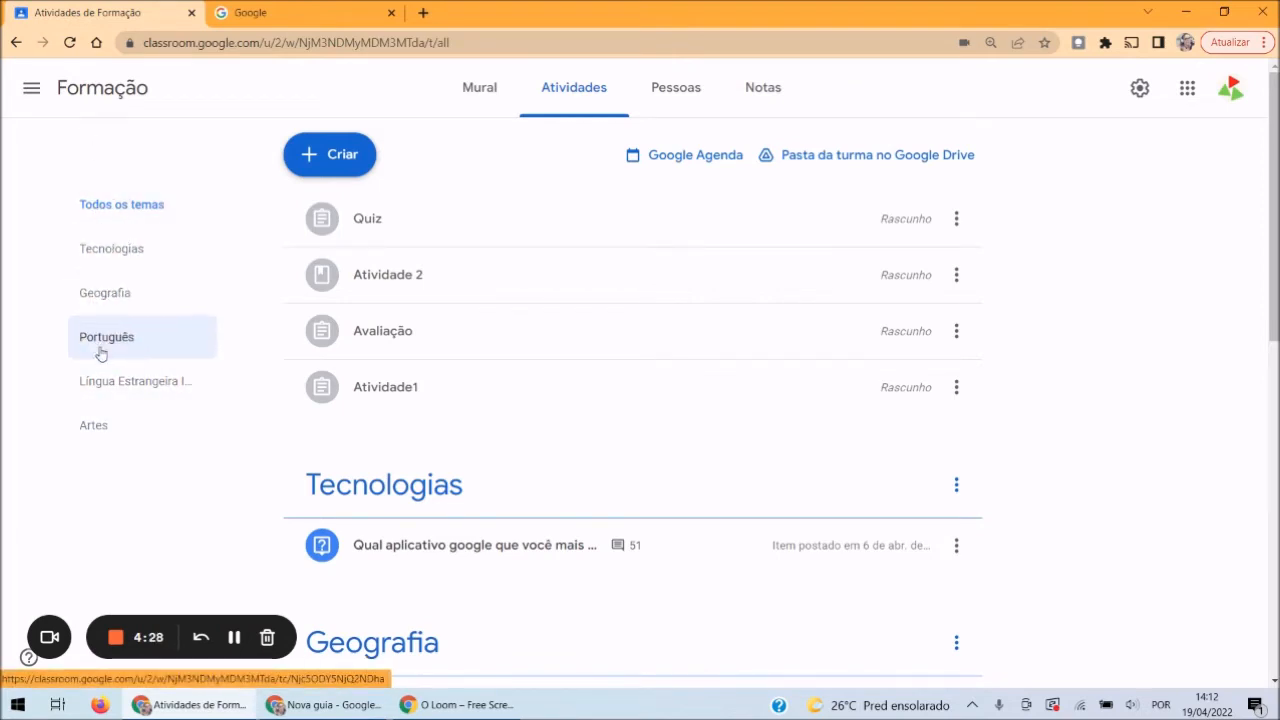
Open the form for adding a new Tema to the class and cancel it without adding one
left_click(336, 156)
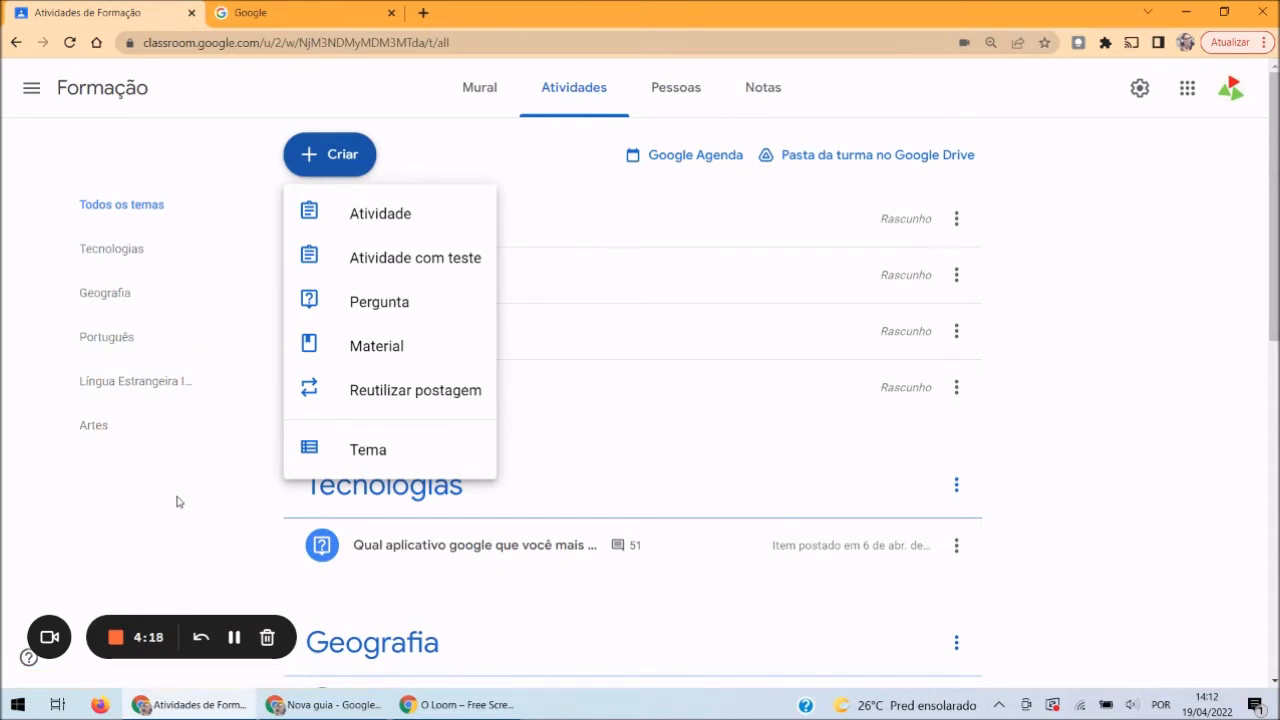
left_click(380, 464)
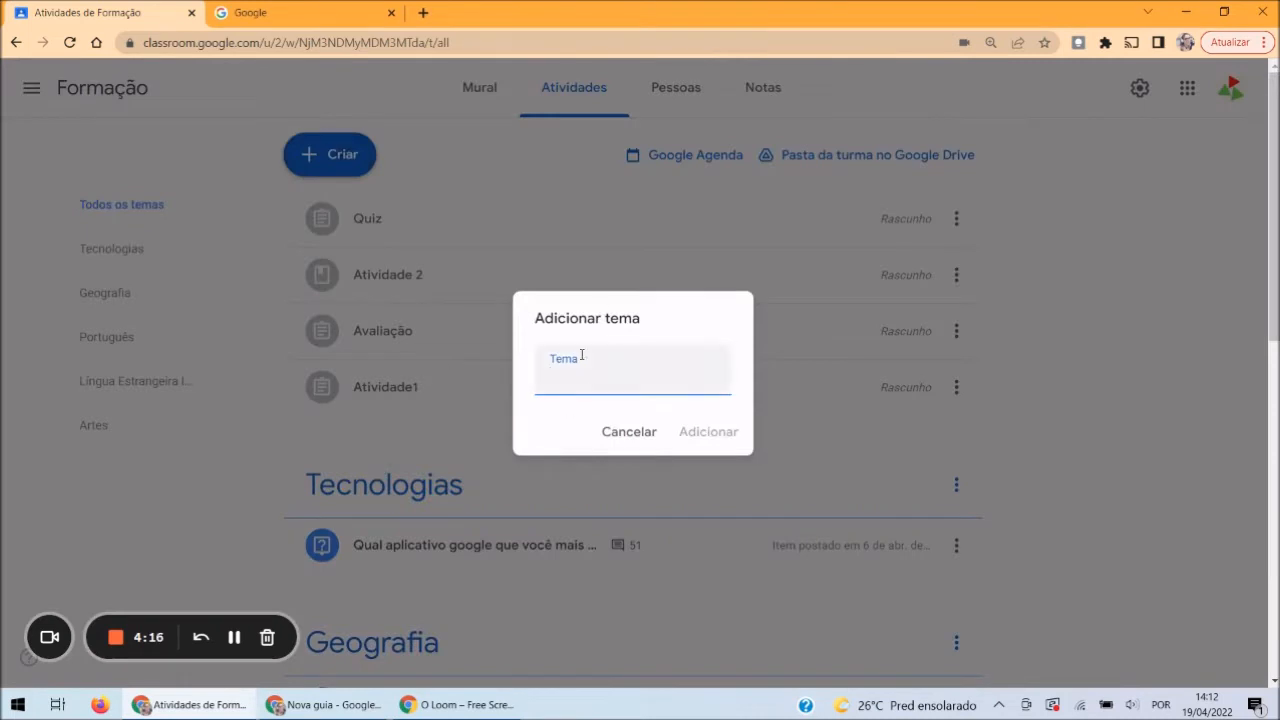
left_click(609, 431)
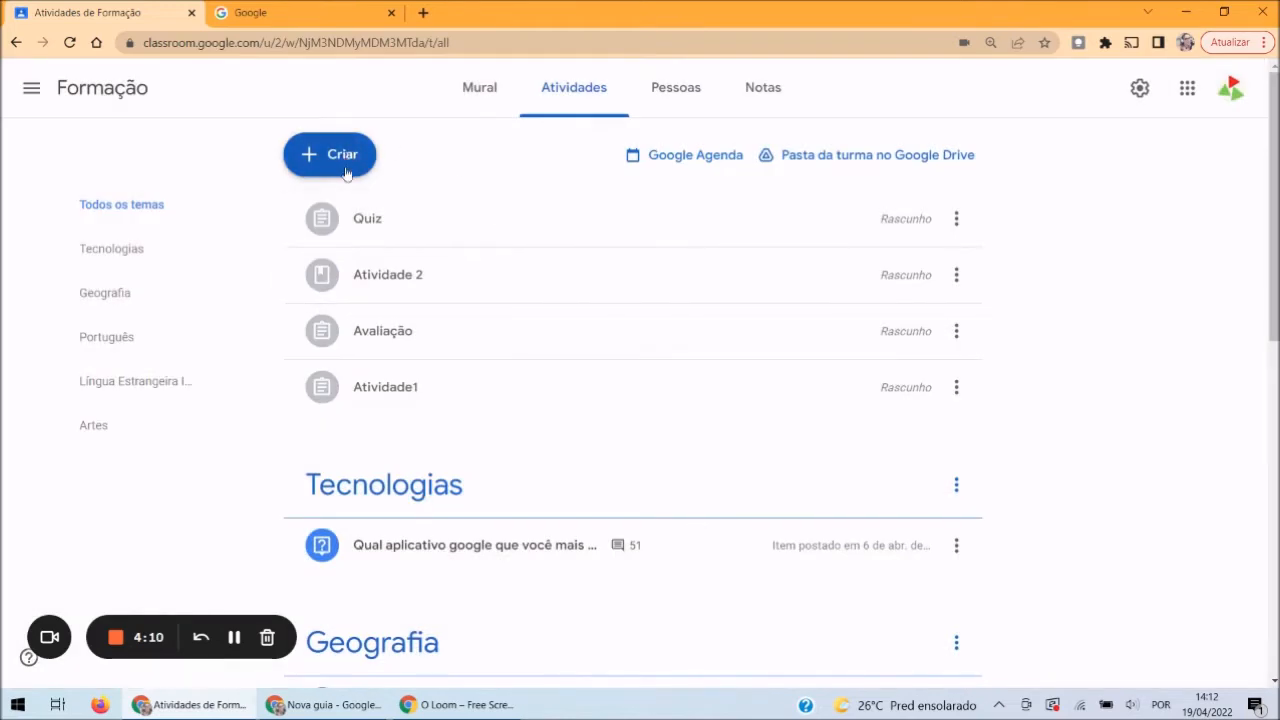
Start a new Atividade in the Formação class and title it "Água", leaving the instructions empty
left_click(342, 153)
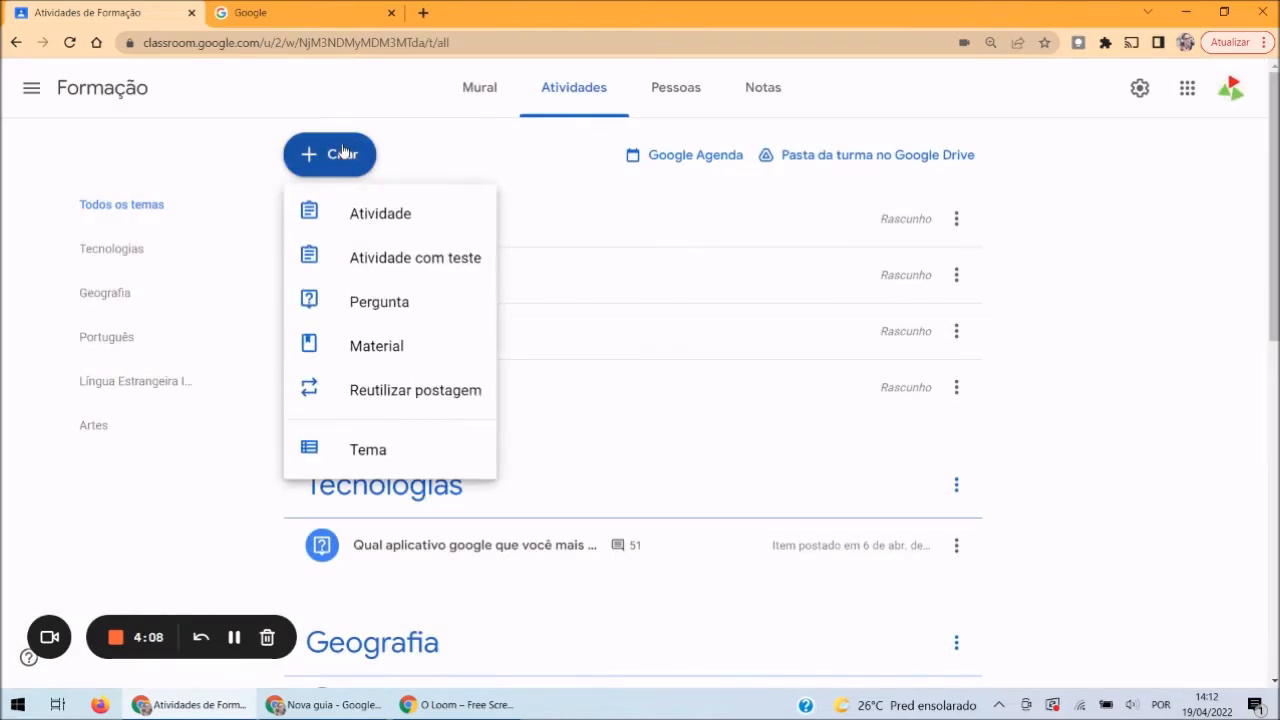
left_click(380, 222)
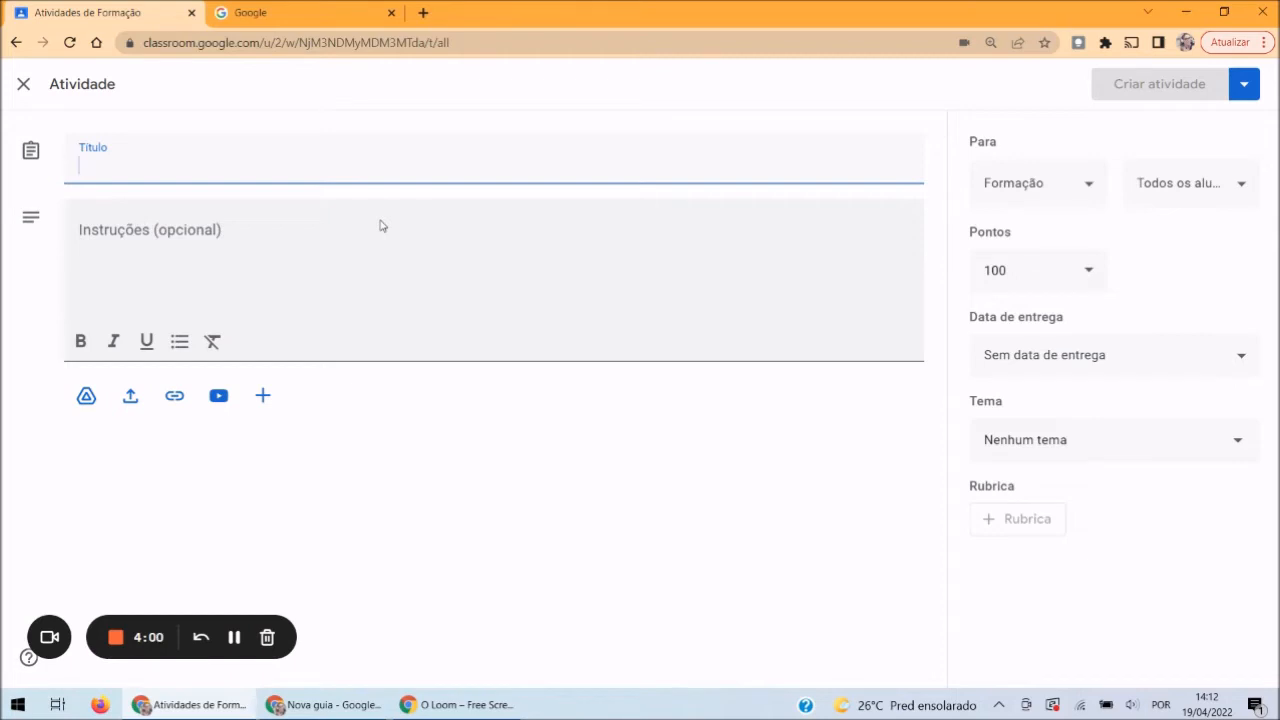
type("Água")
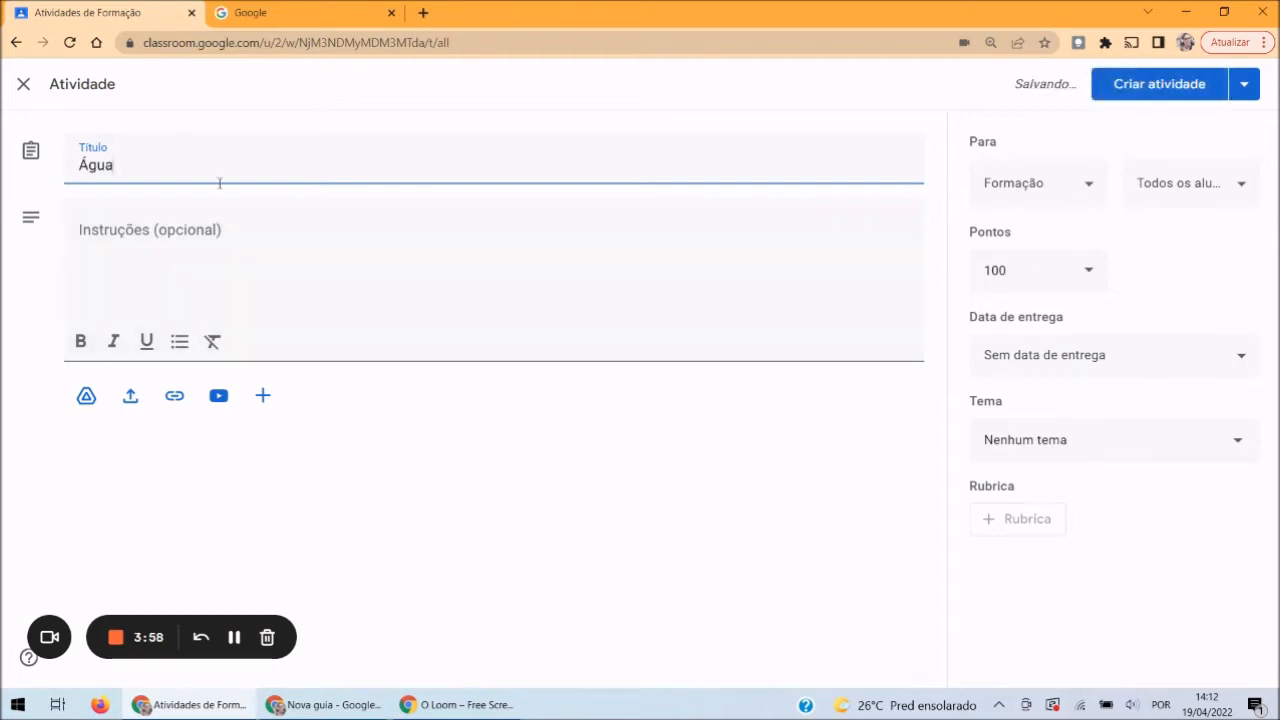
left_click(162, 244)
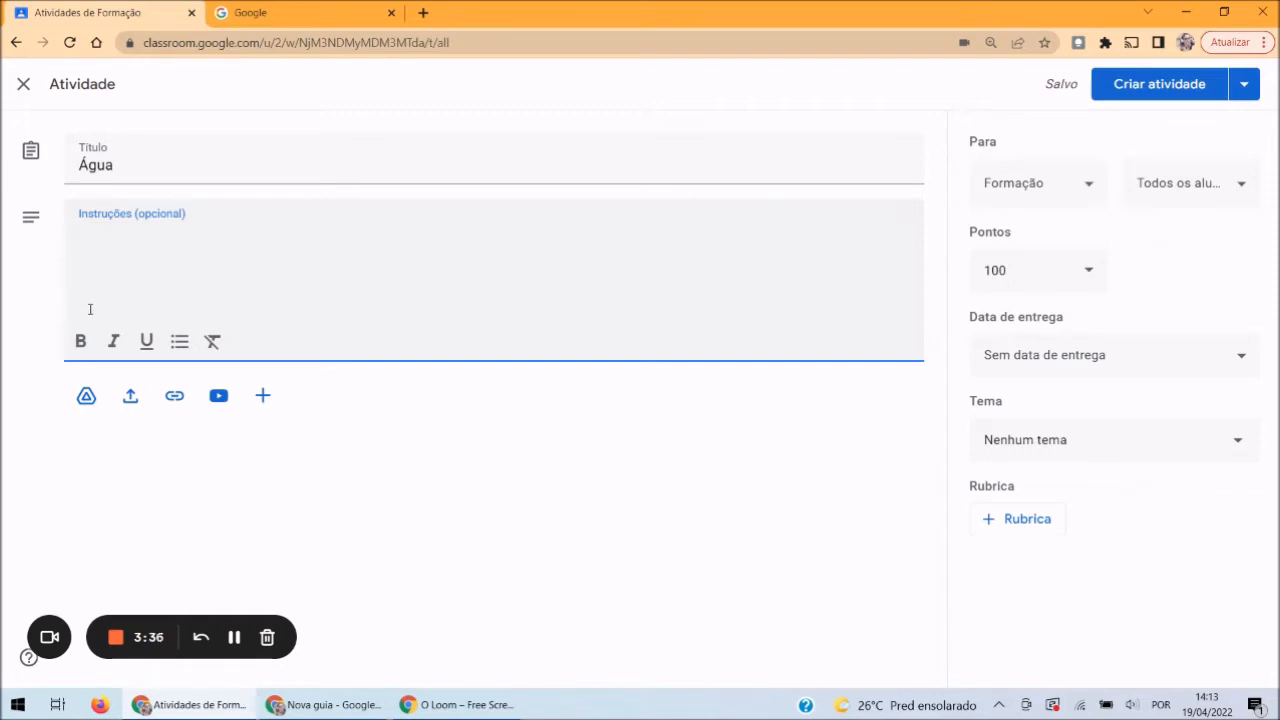
Attach the recent Google Drive document "Trilha" to the Água activity
left_click(85, 398)
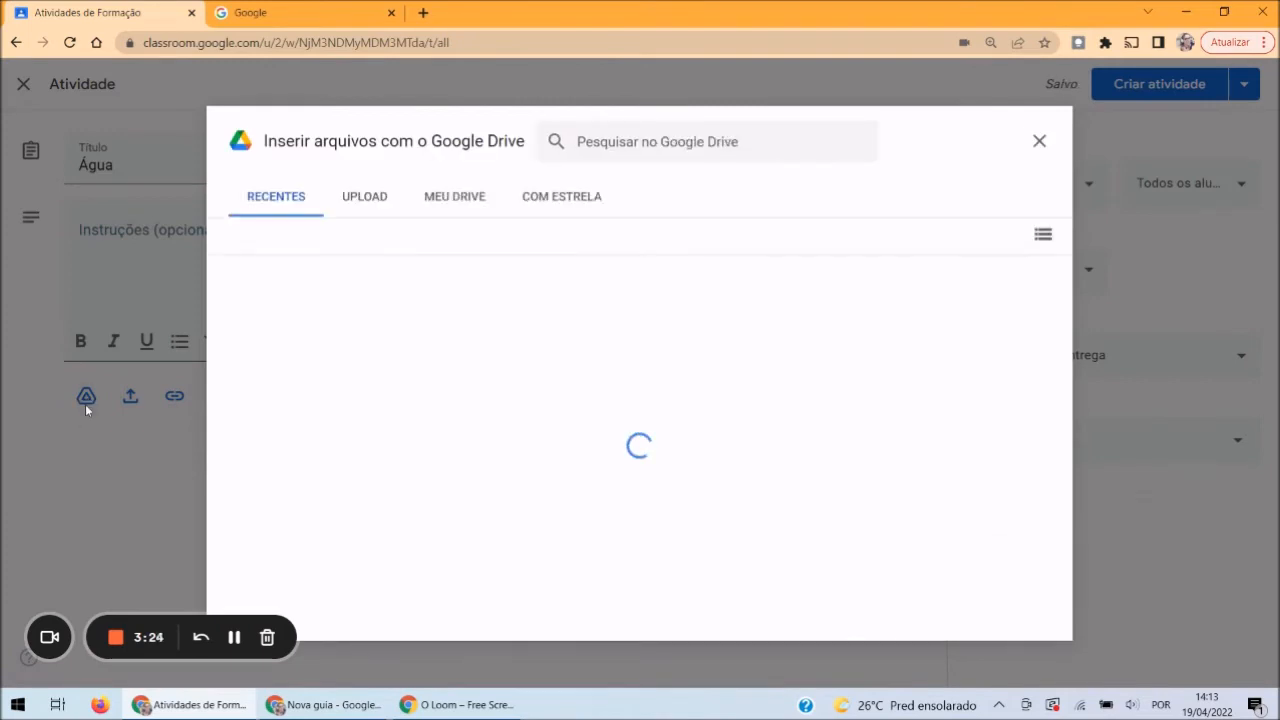
left_click(651, 139)
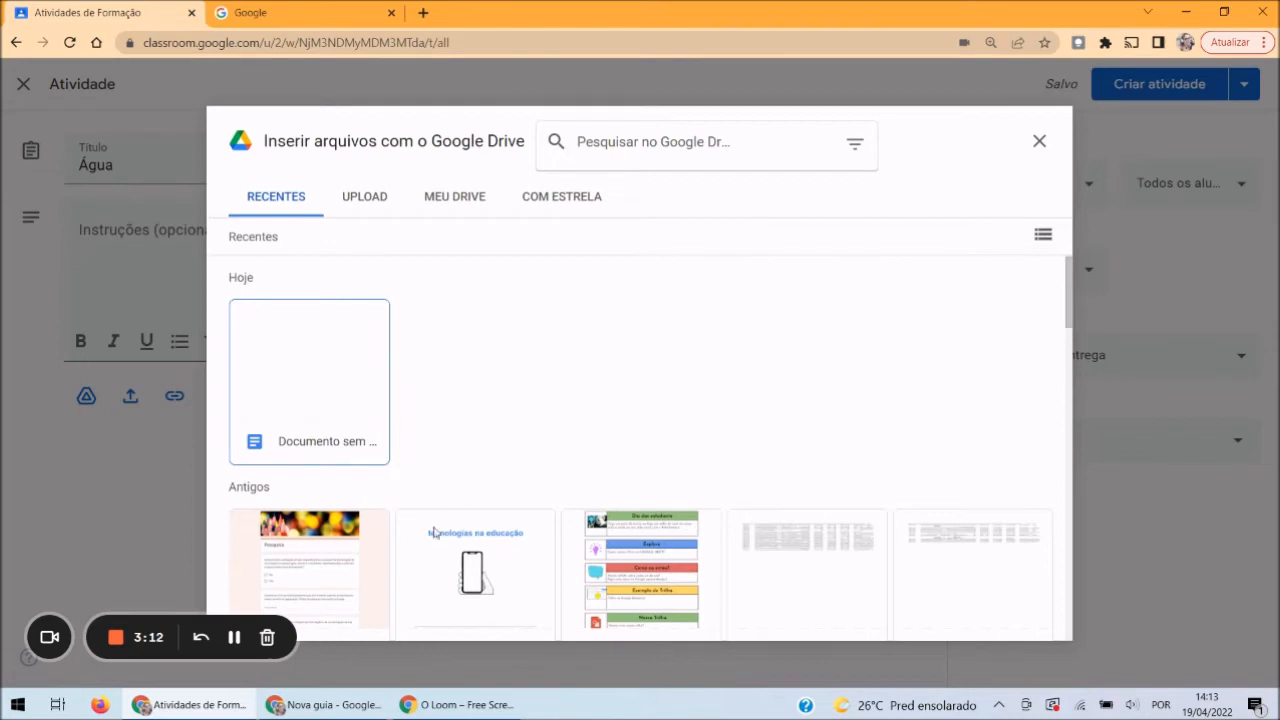
left_click(642, 565)
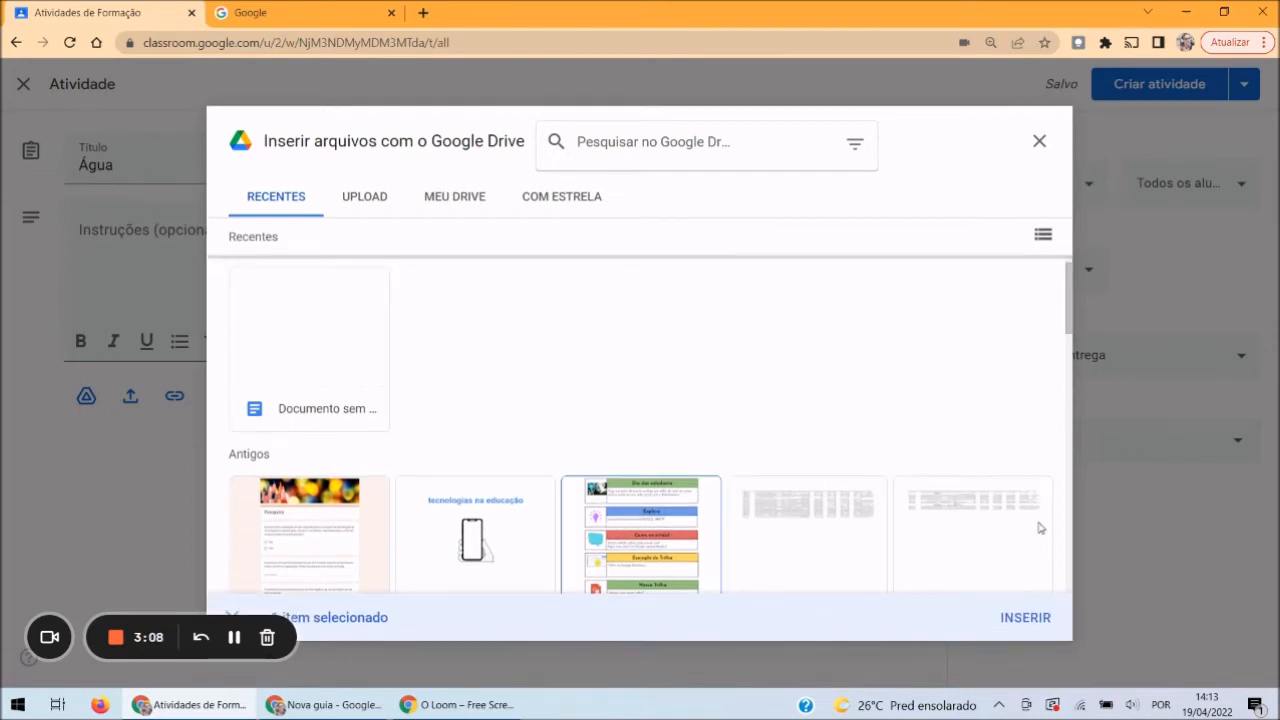
left_click(1020, 617)
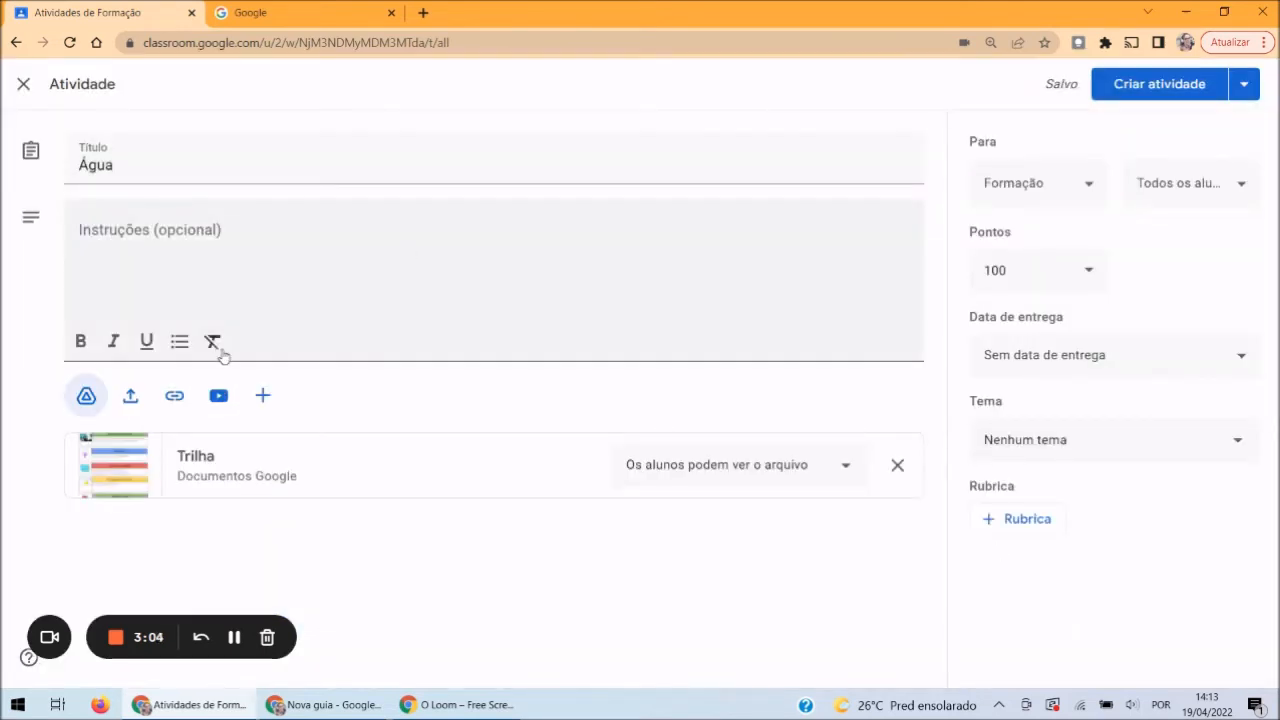
View the file upload and link attachment dialogs, closing each without adding anything
left_click(132, 397)
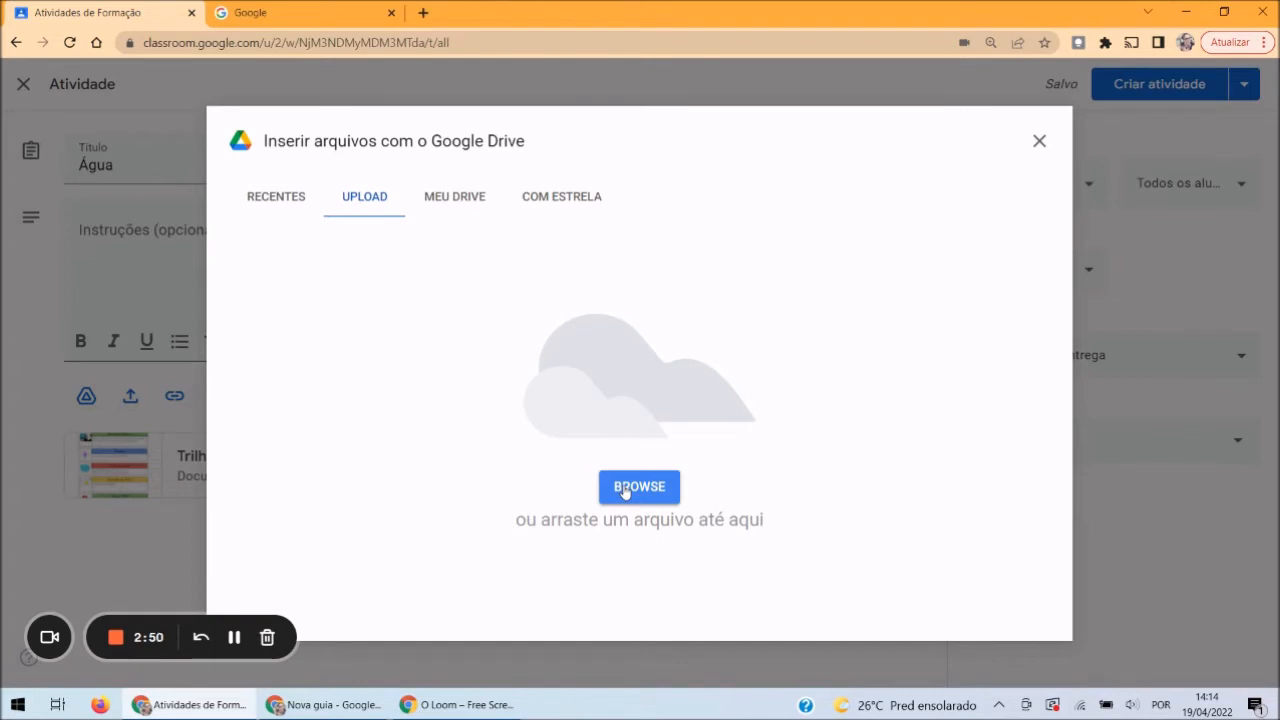
left_click(1038, 141)
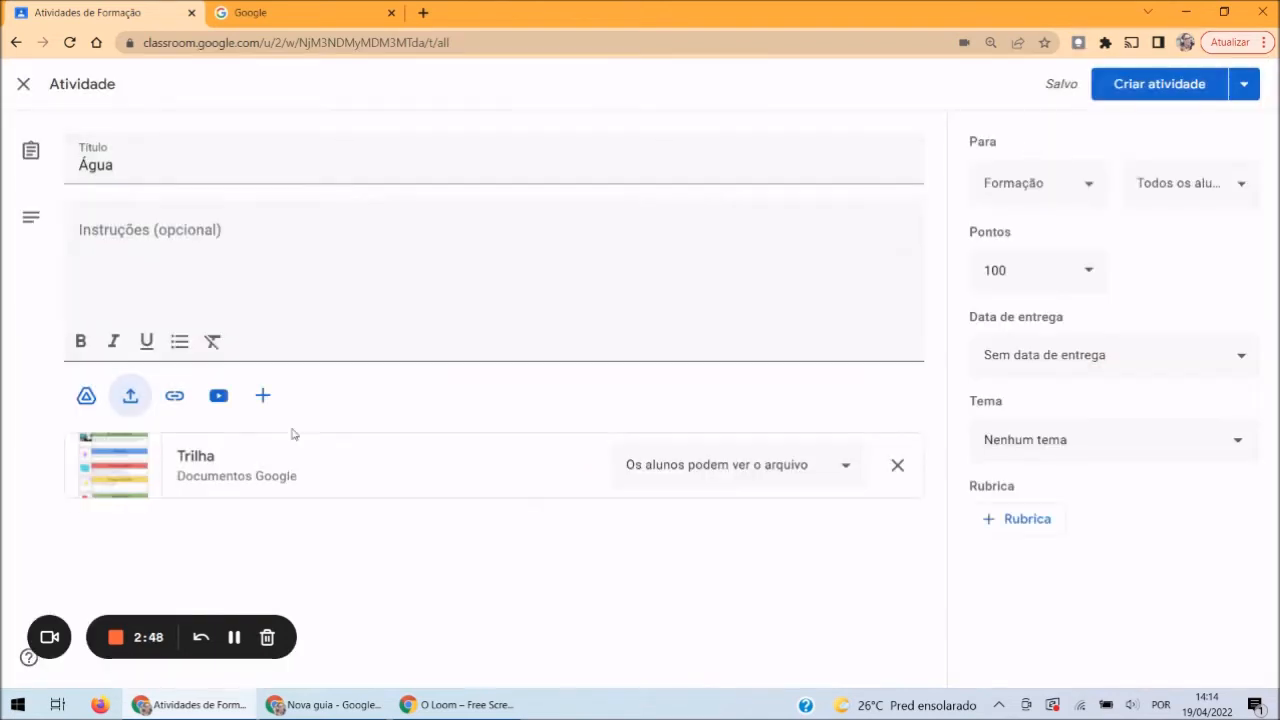
left_click(172, 398)
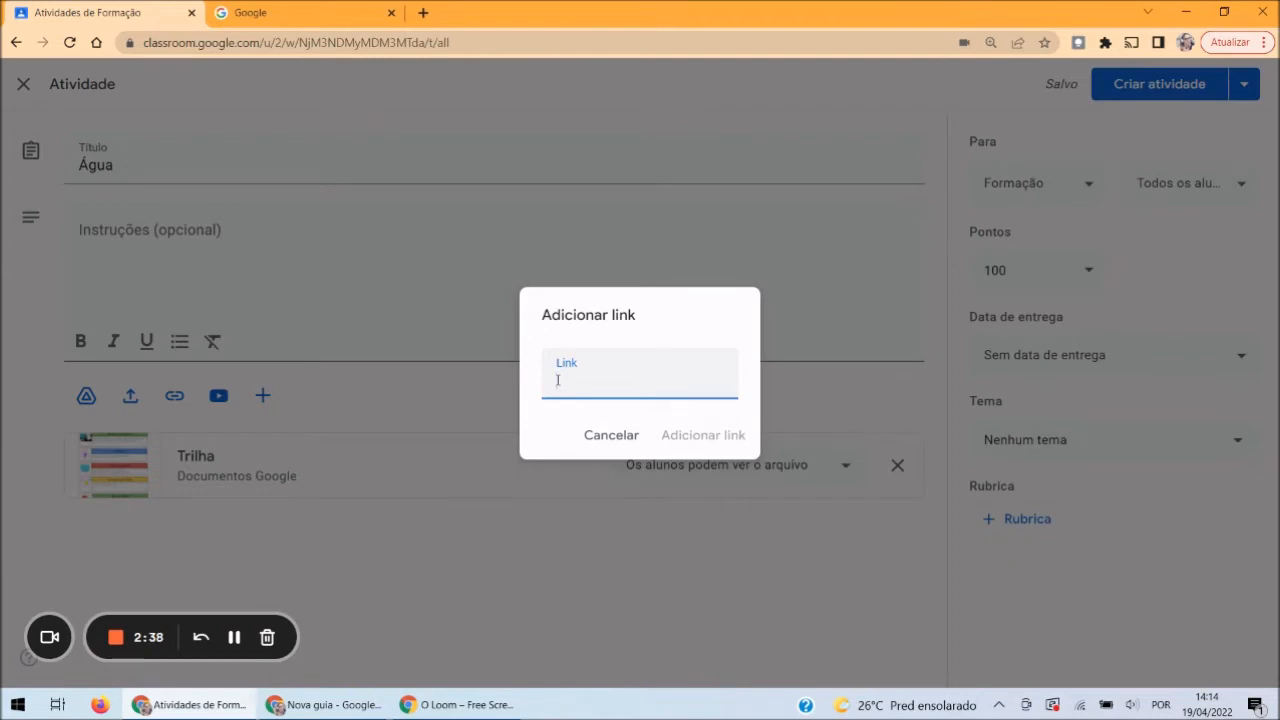
left_click(605, 435)
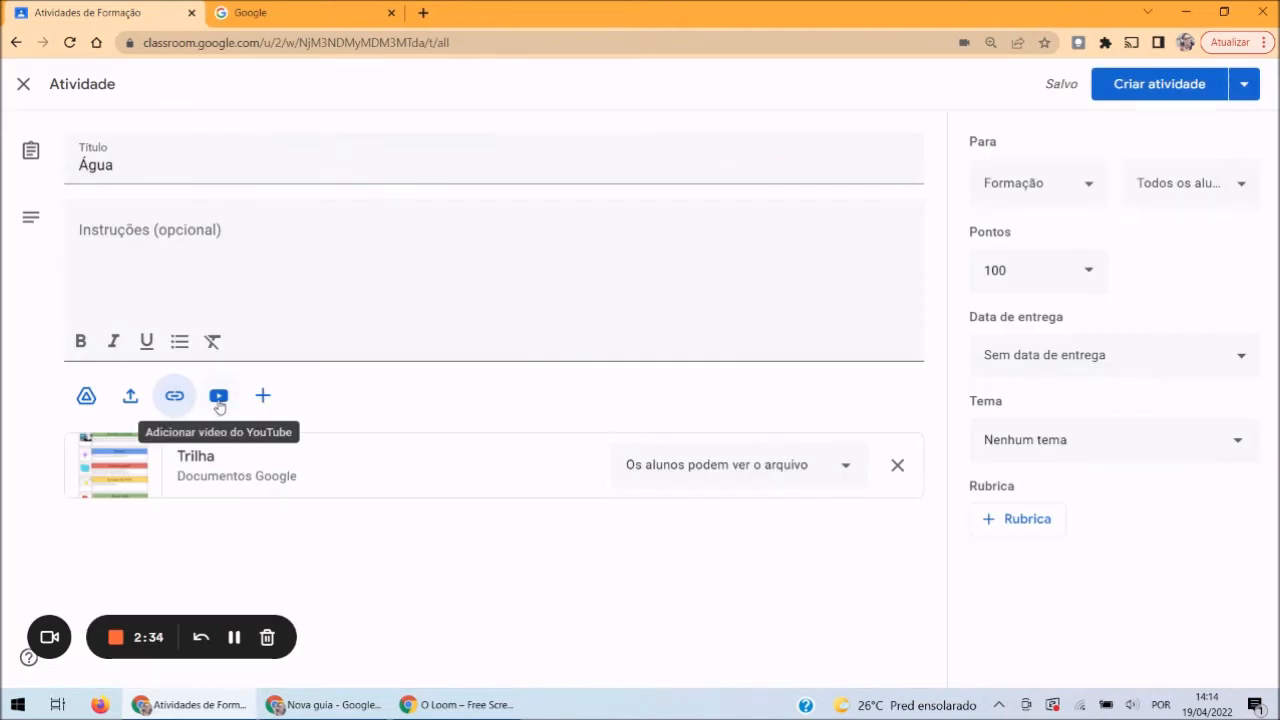
Search YouTube for "ensino hibrido" and attach the 8:32 TV CPP video to the activity
left_click(219, 397)
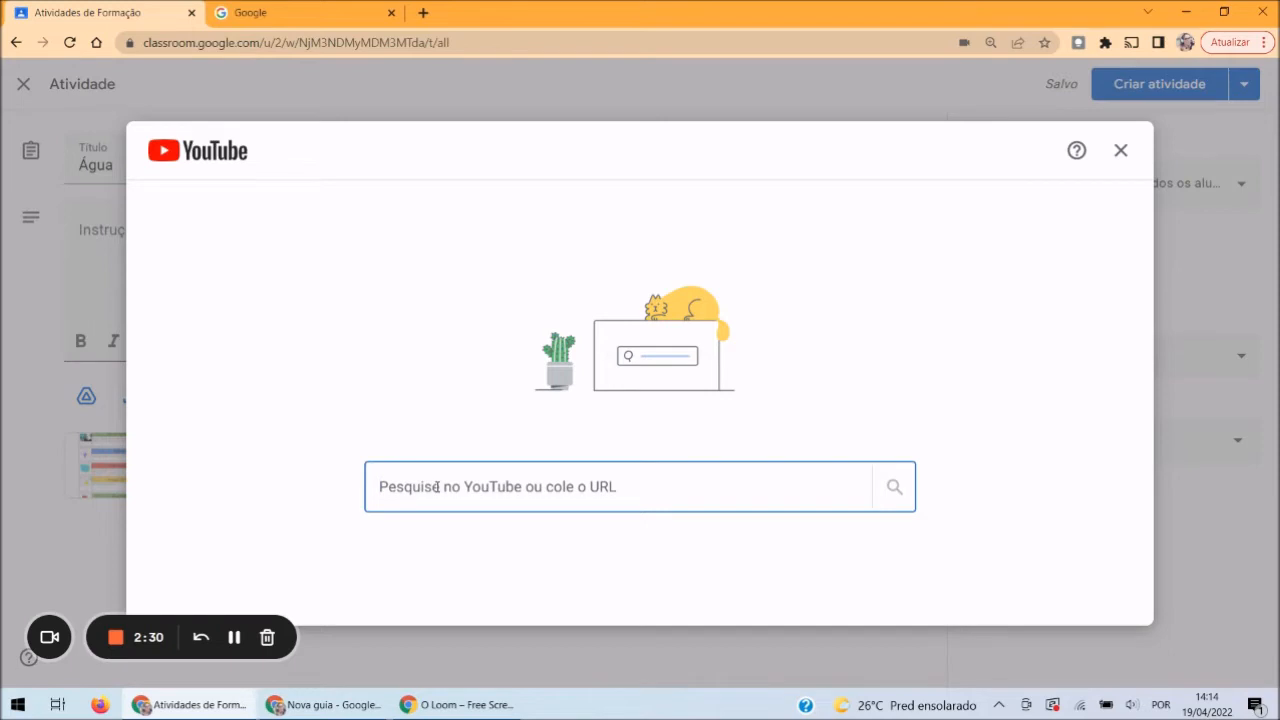
type("ensino hibrido")
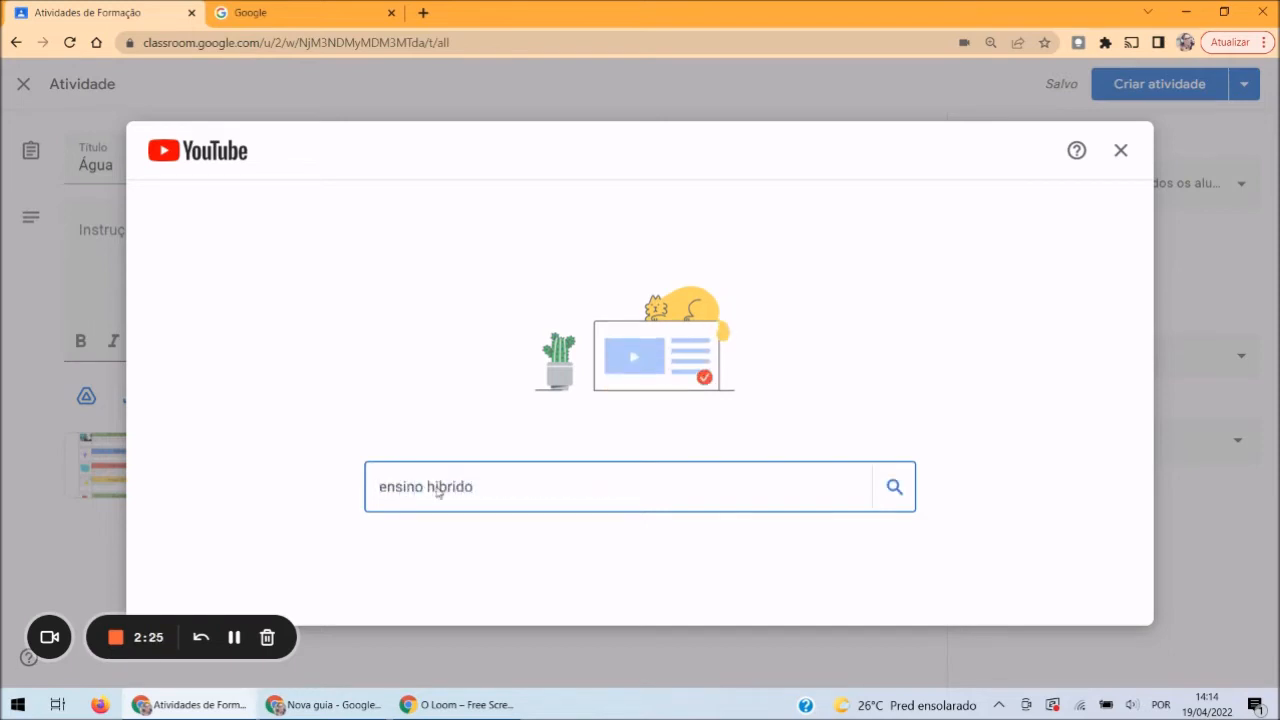
key("Return")
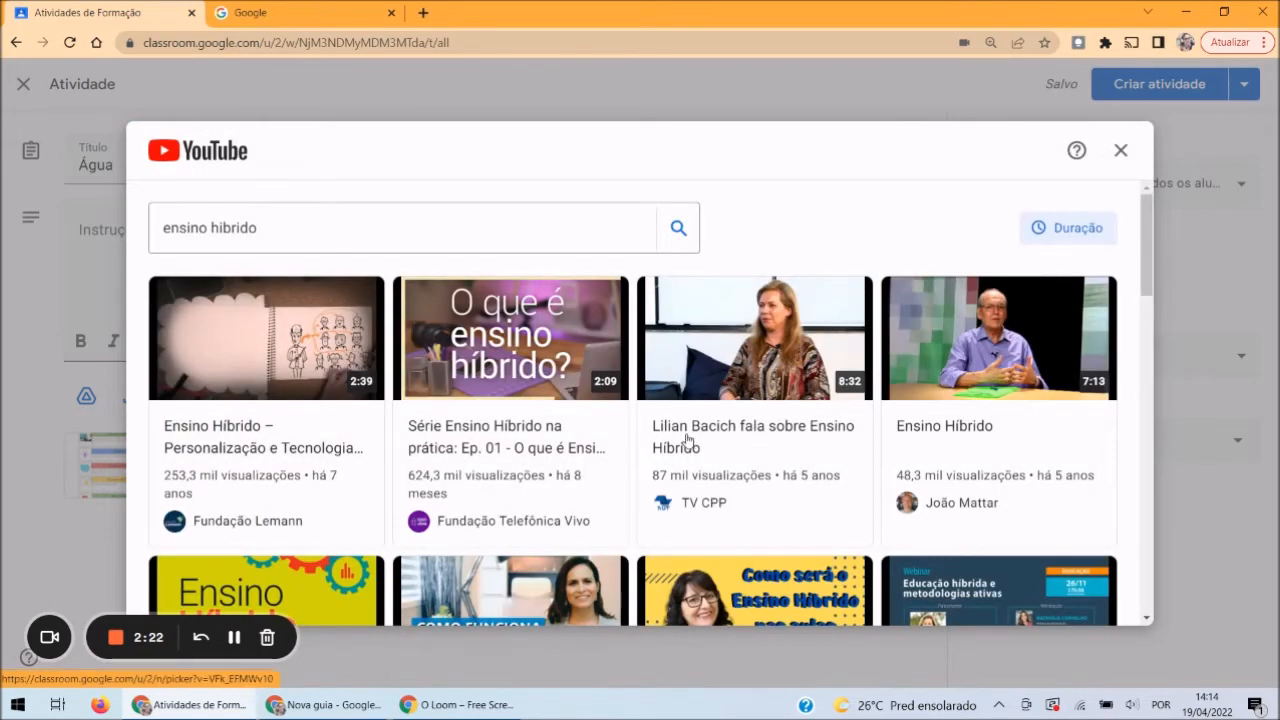
left_click(692, 438)
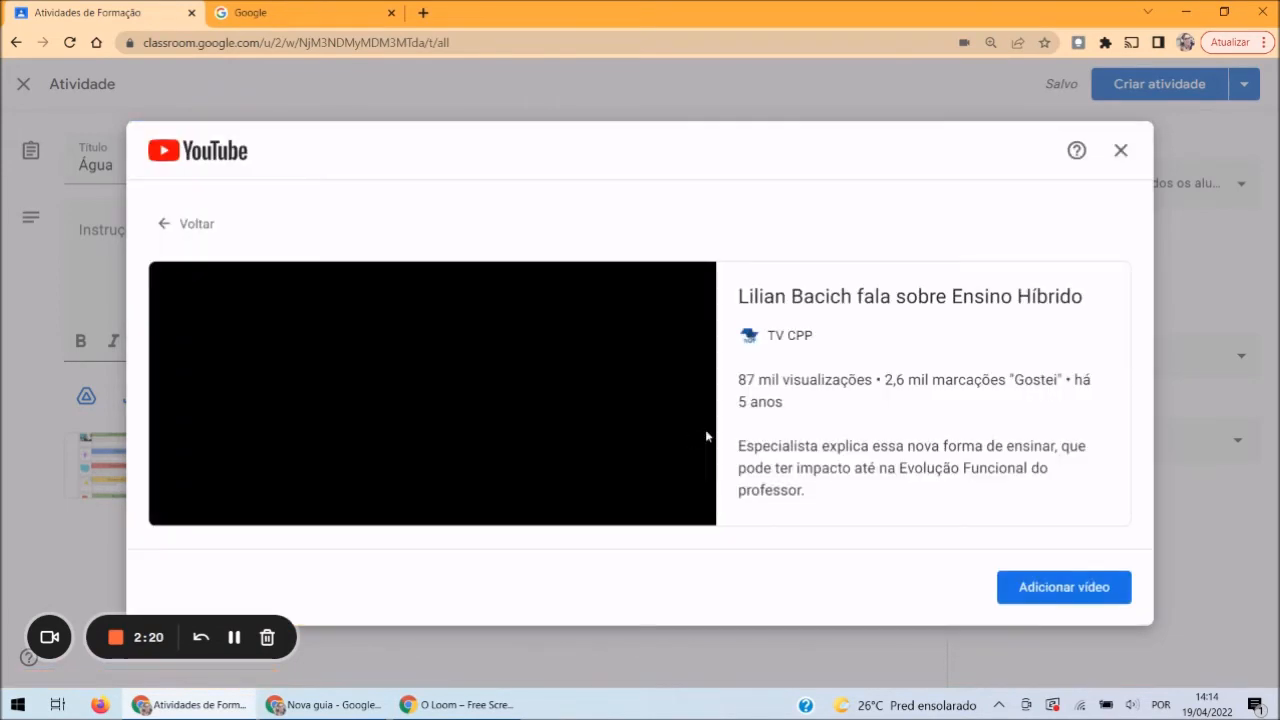
left_click(1030, 587)
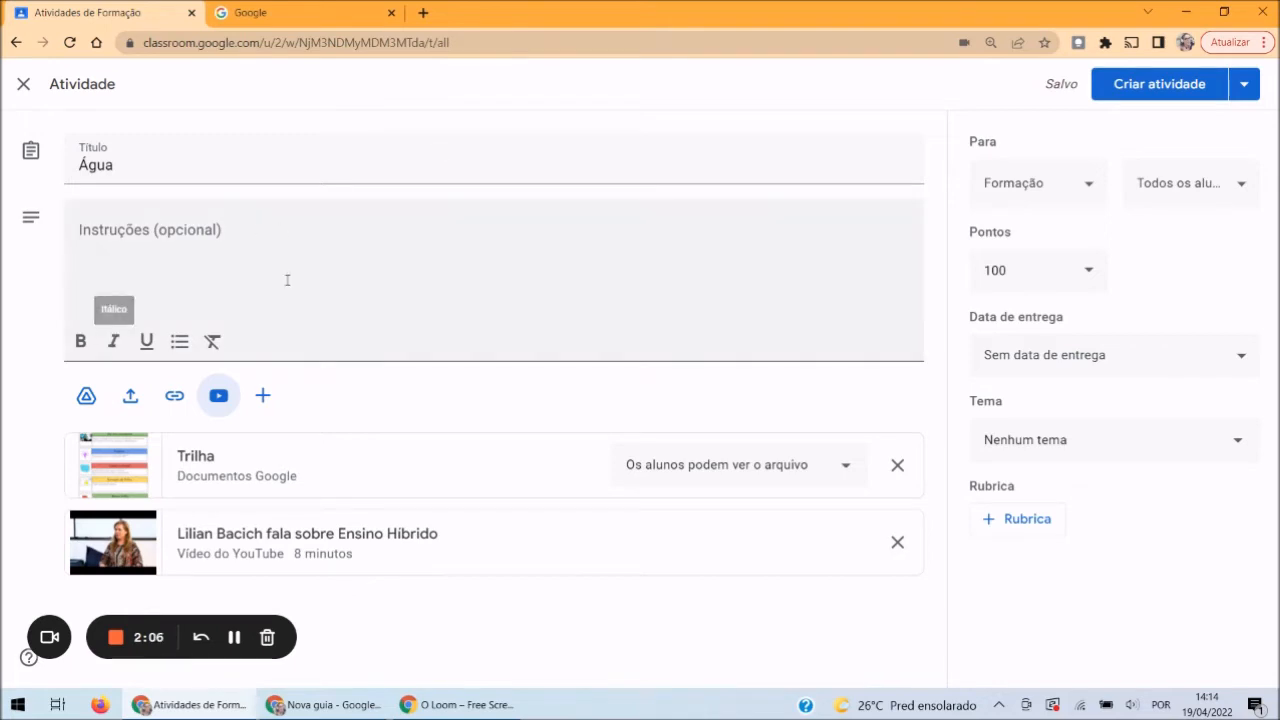
Create a new Google Docs document from the activity's attachments and rename it "Agua"
left_click(263, 397)
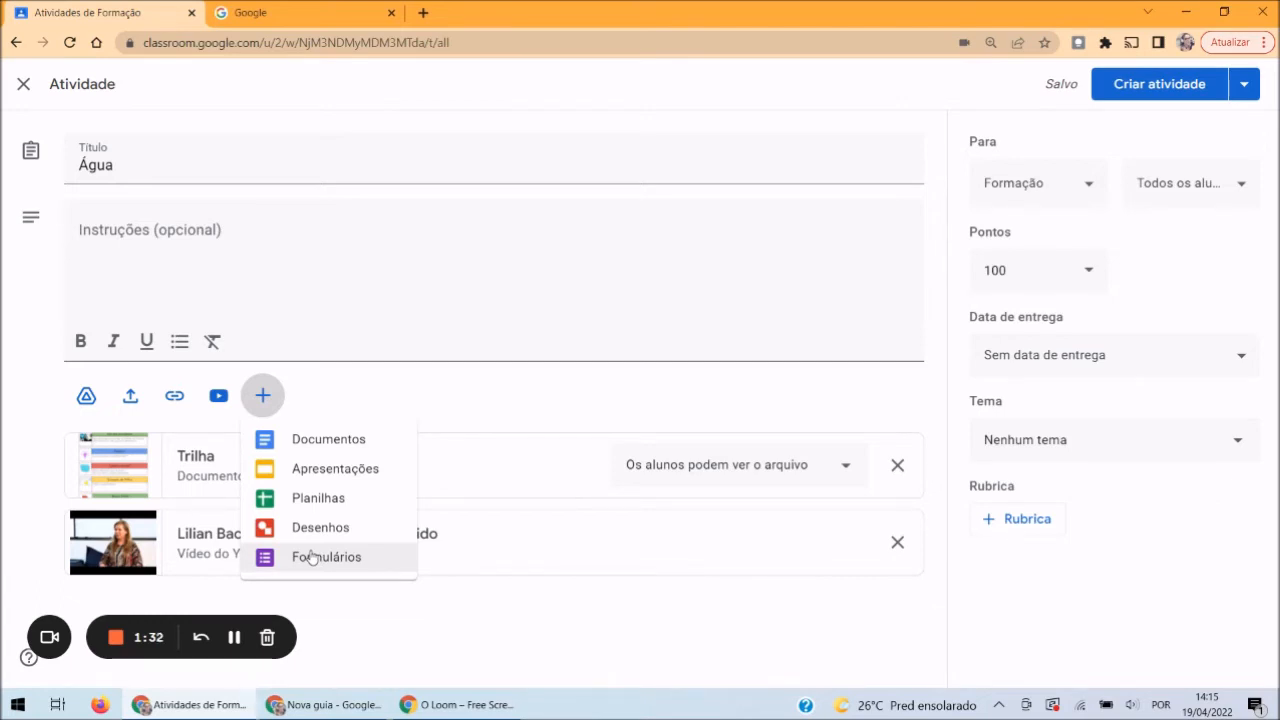
left_click(310, 446)
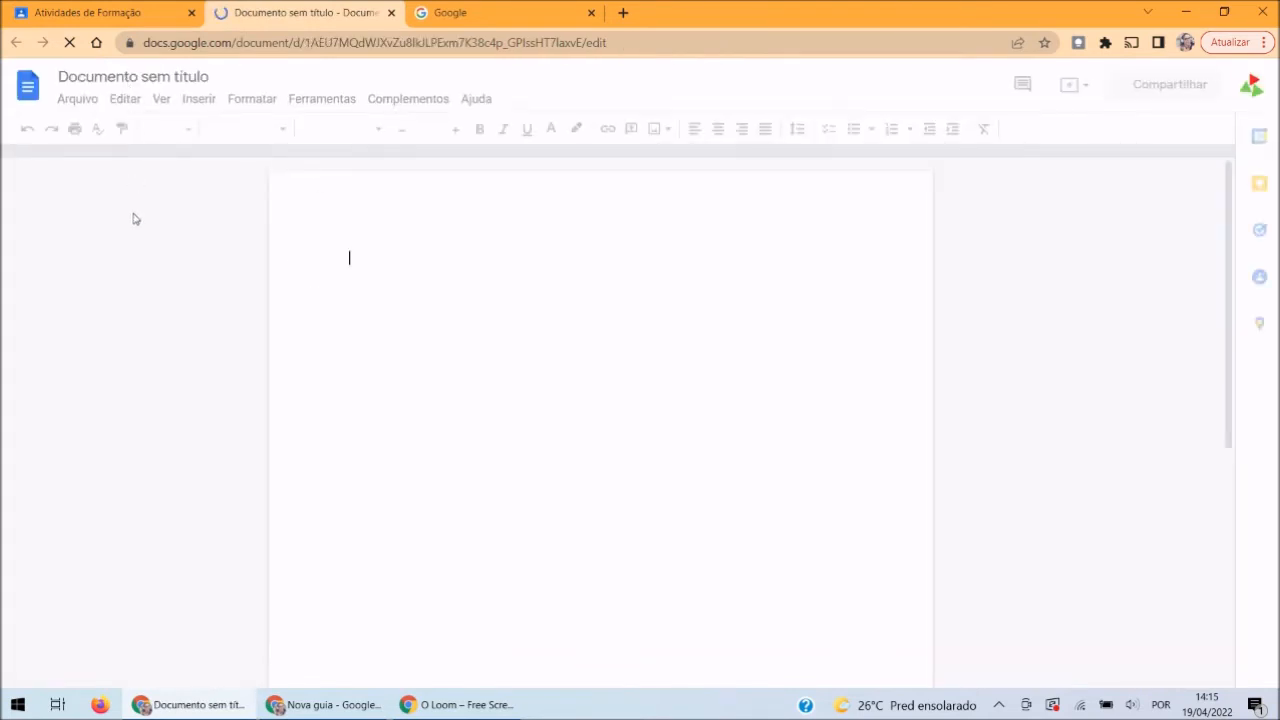
left_click(117, 80)
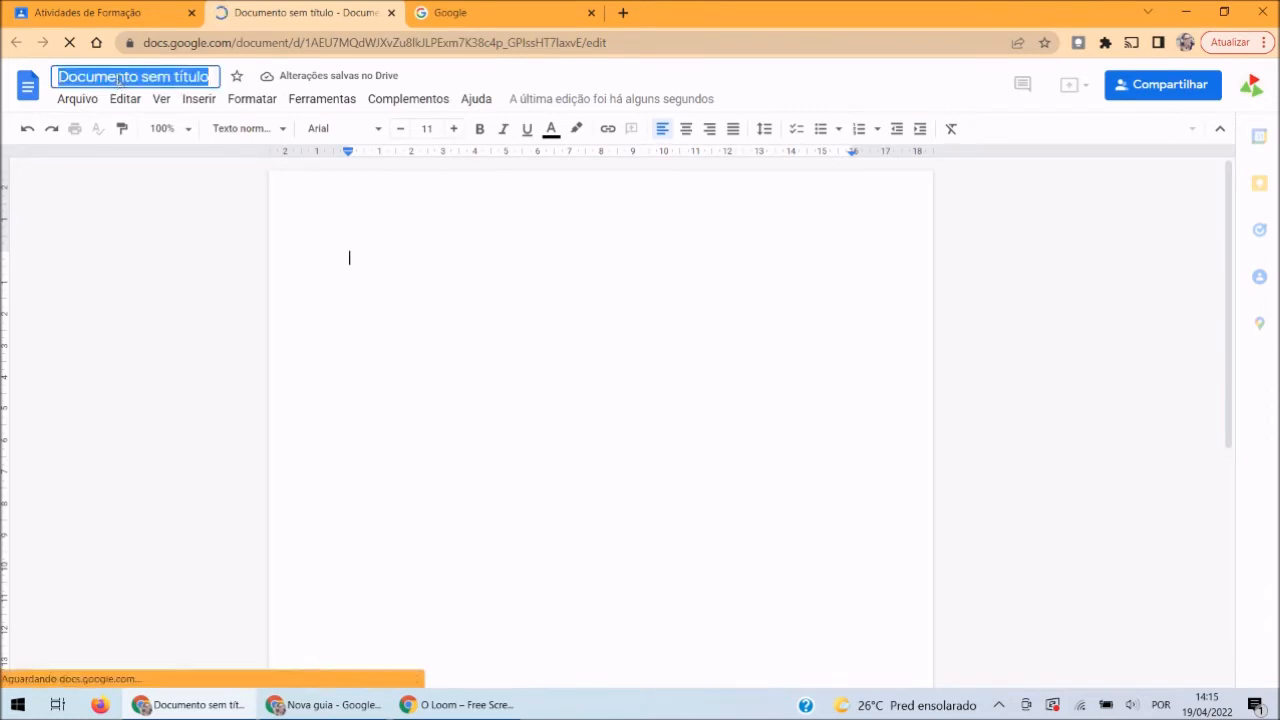
type("Ad")
key("BackSpace")
type("gua")
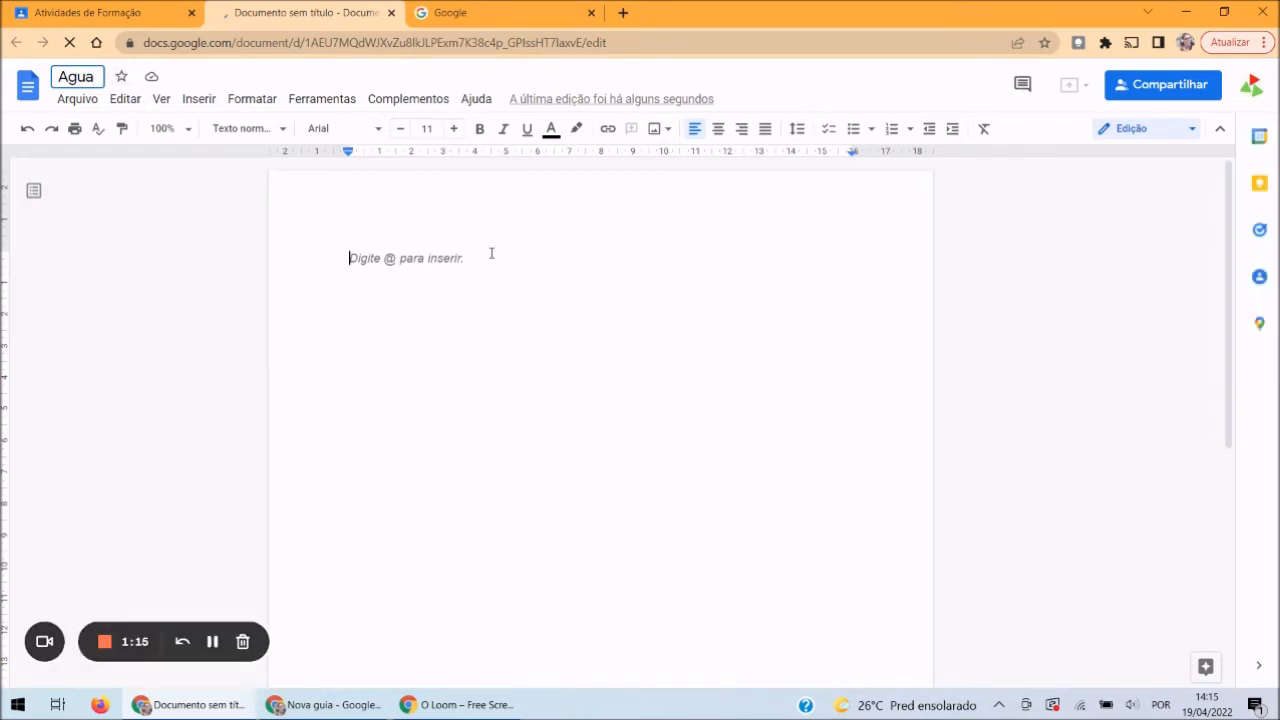
key("Return")
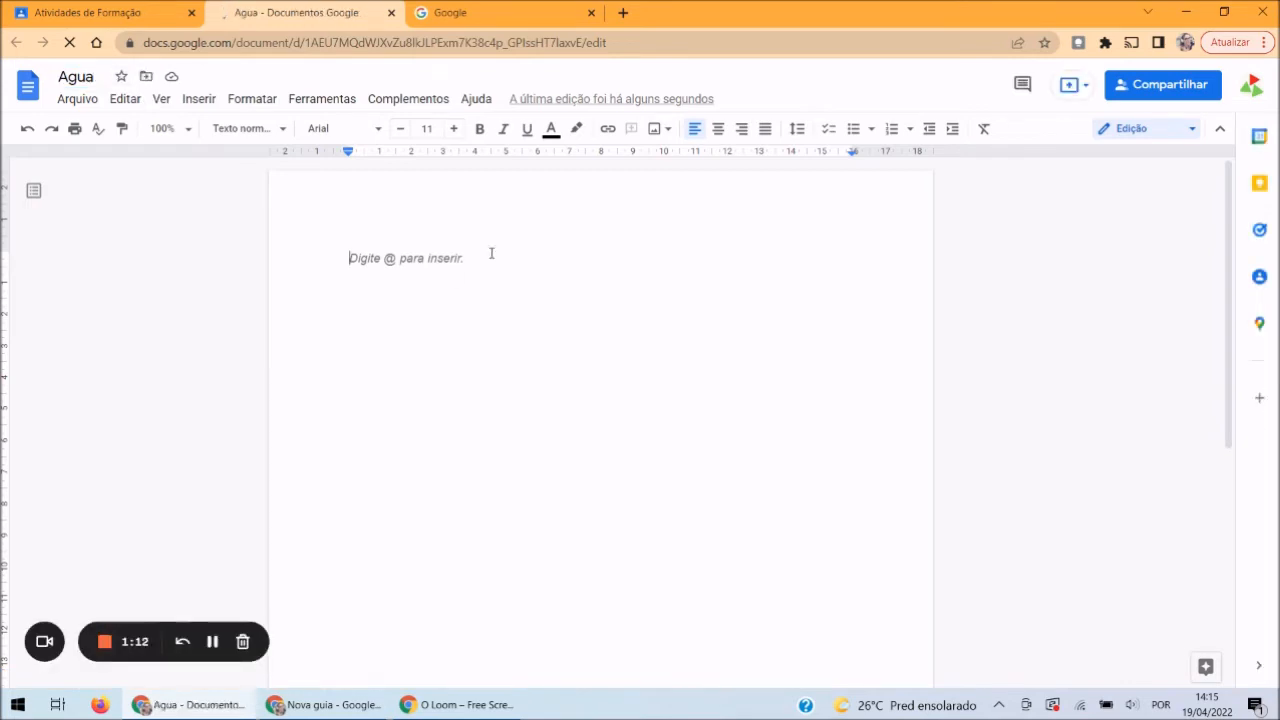
Write "Água" as the first line of the document body, followed by two line breaks
type("a")
key("BackSpace")
type("Água")
key("Return")
key("Return")
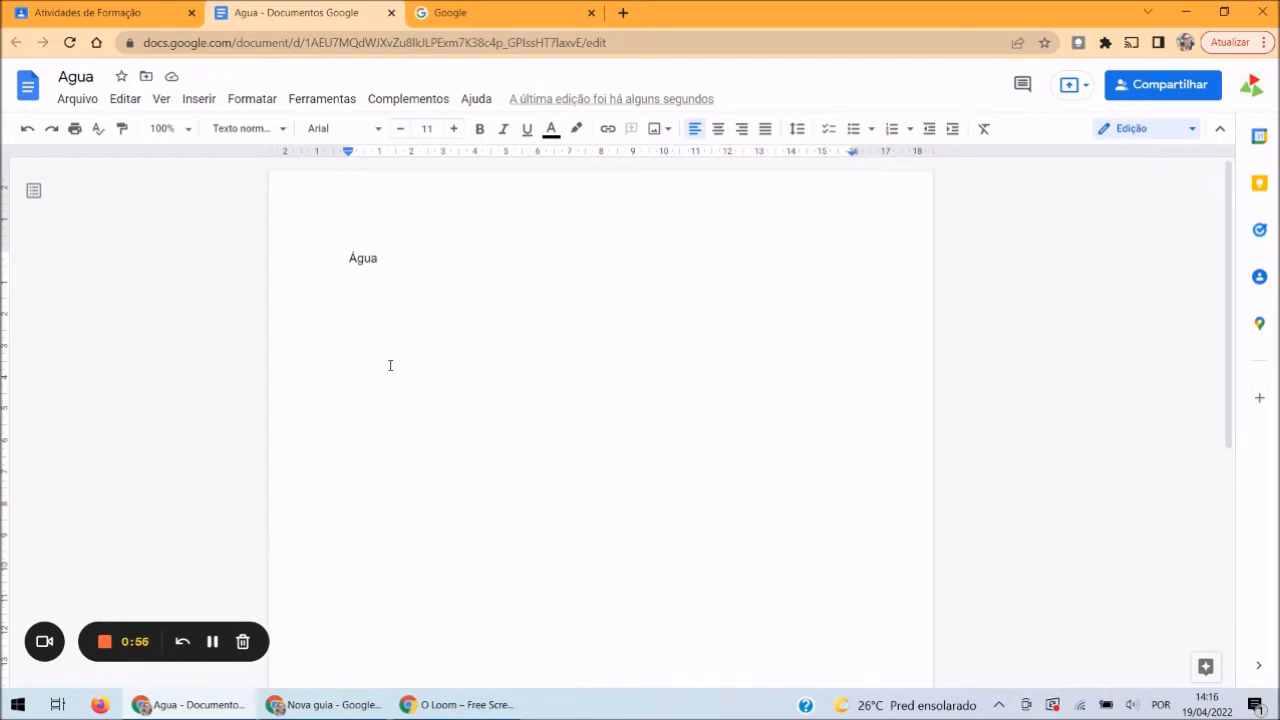
Close the document and open the student access options for its attachment in the activity
left_click(391, 13)
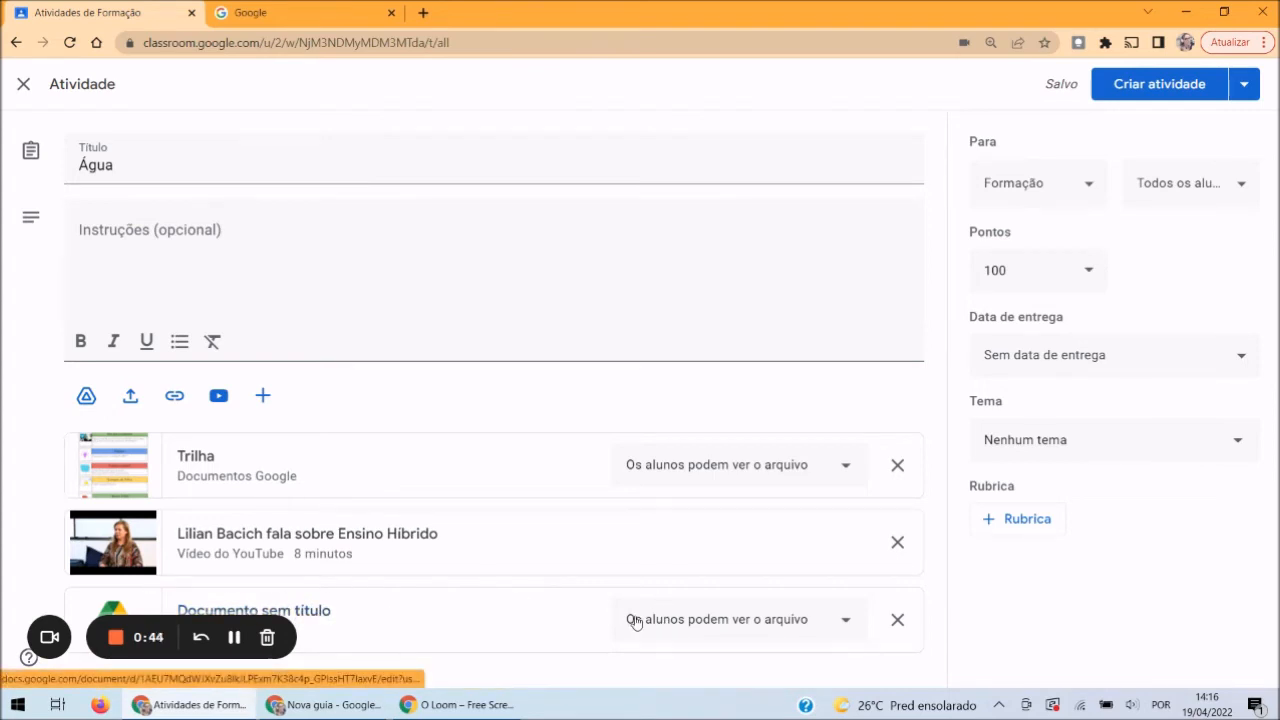
left_click(846, 622)
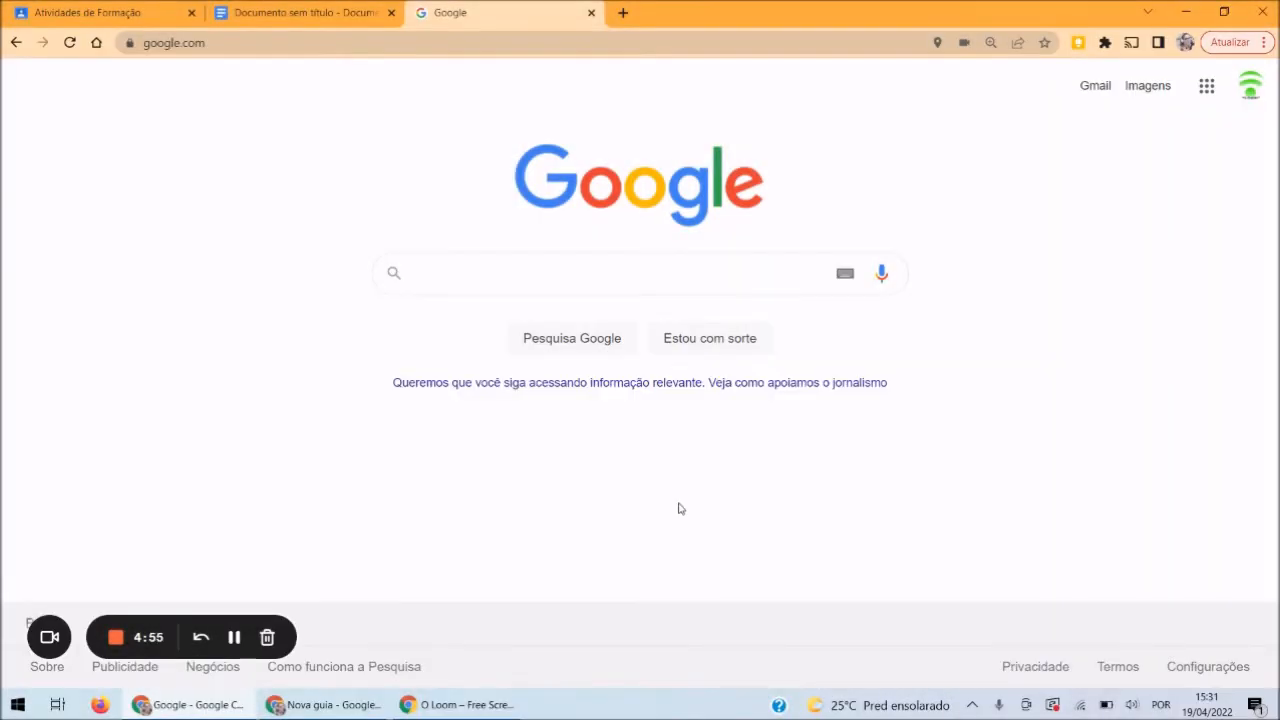
Return to the class's Atividades page and start a new Atividade titled "Google maps"
left_click(139, 14)
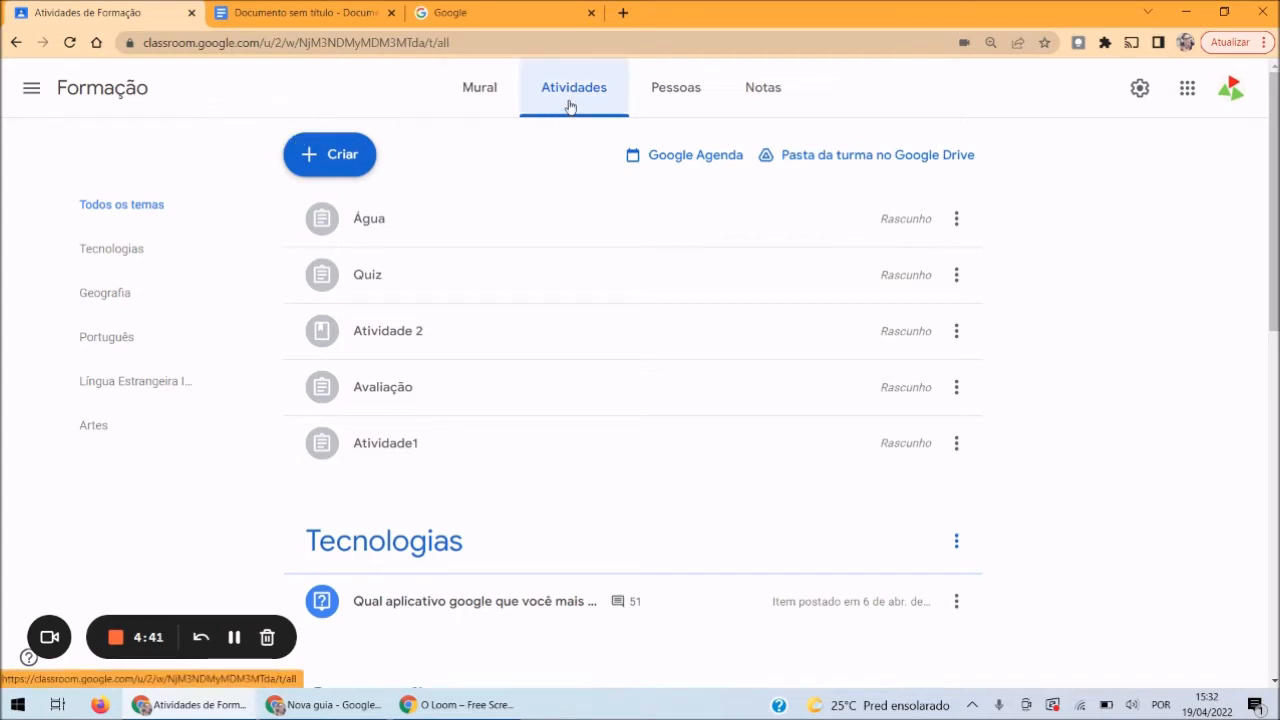
left_click(325, 168)
left_click(372, 207)
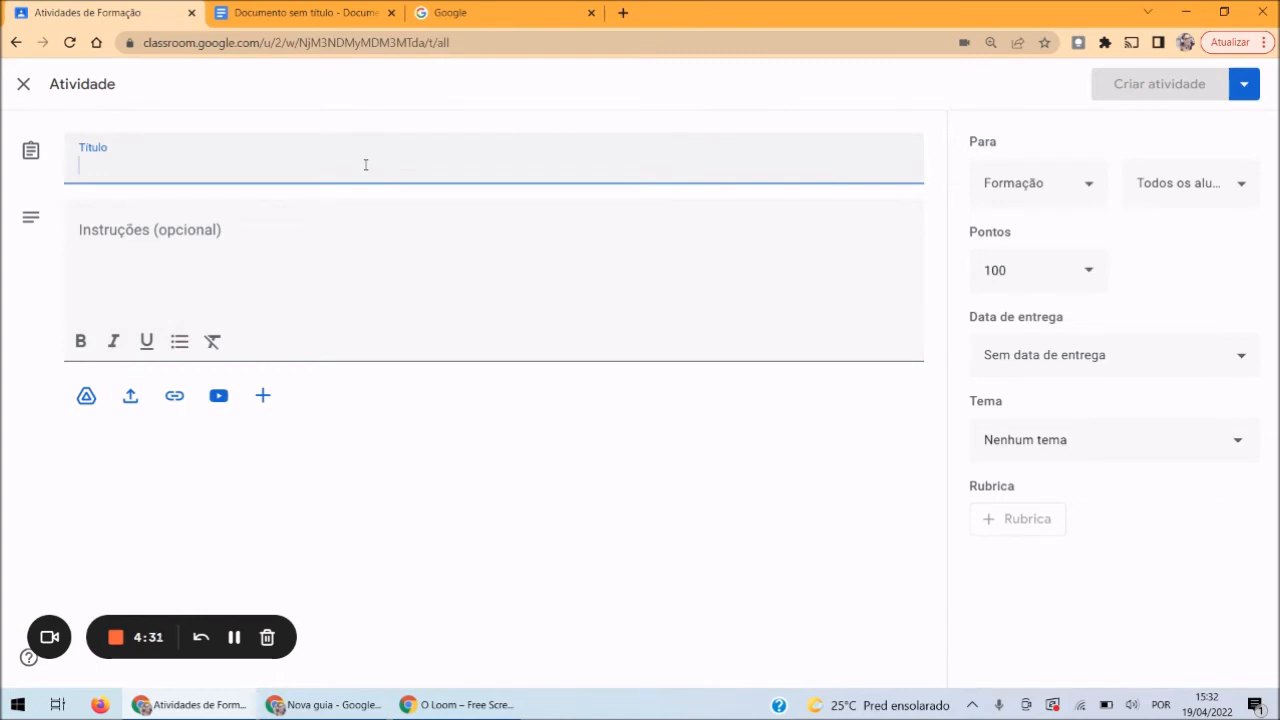
type("Goo")
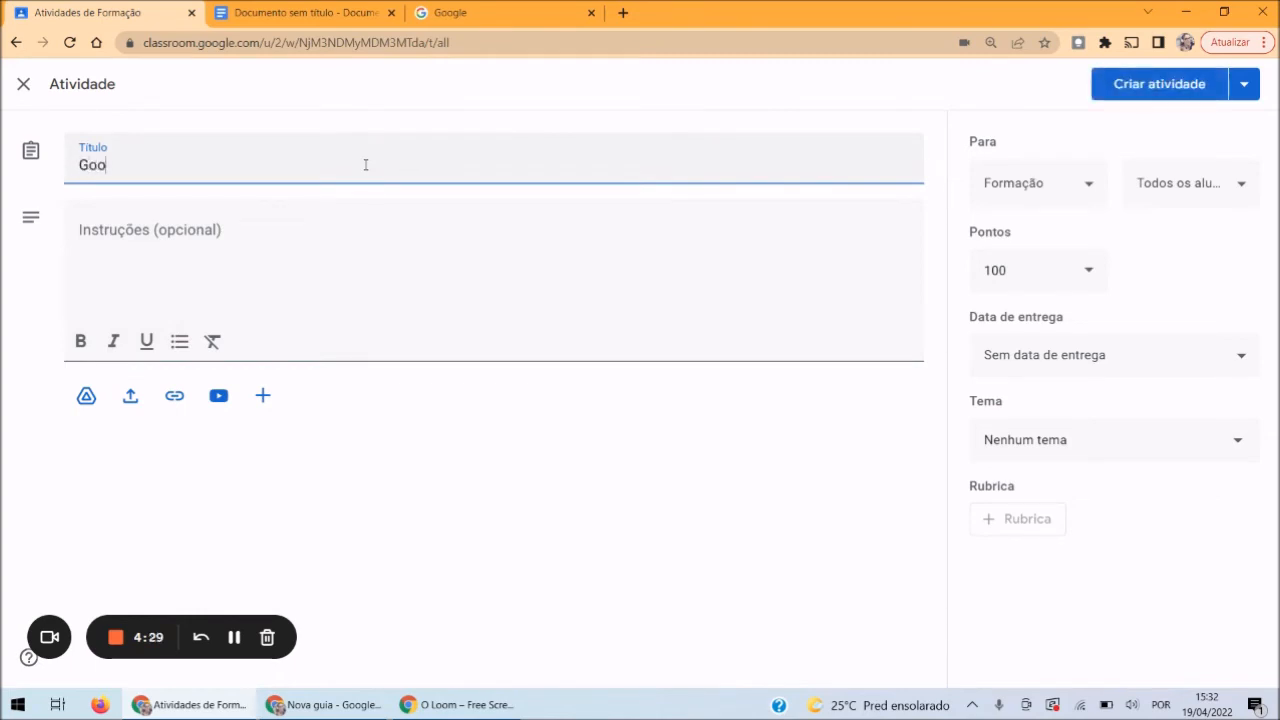
type("gle maps")
Copy the entire Google Earth step-by-step text from the untitled Google Docs document into the activity's Instruções
left_click(308, 292)
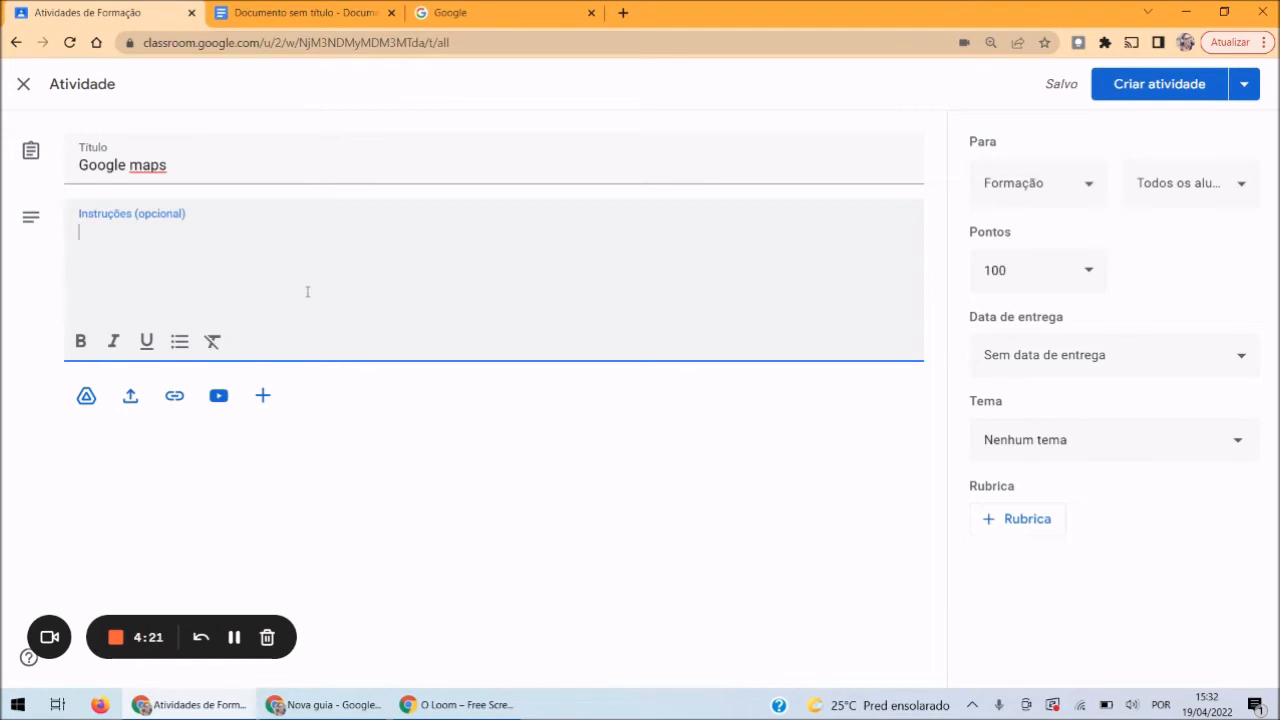
left_click(272, 12)
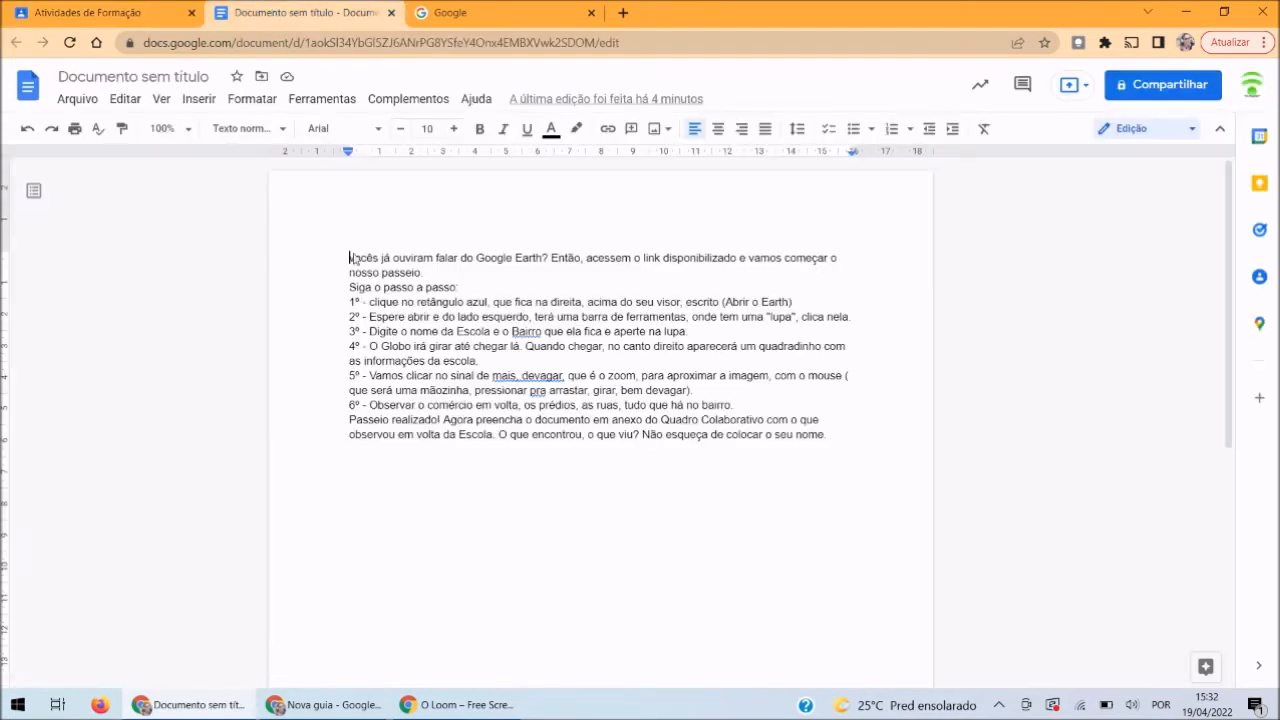
left_click_drag(349, 258, 829, 439)
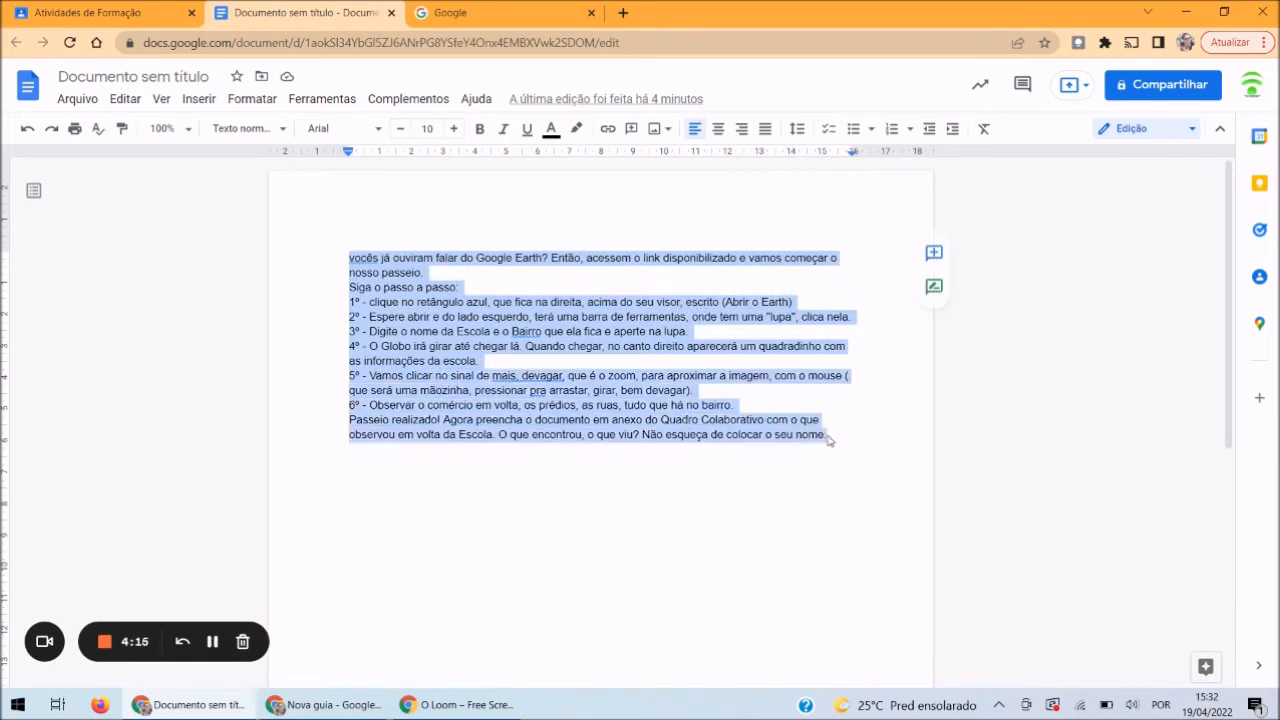
left_click(130, 12)
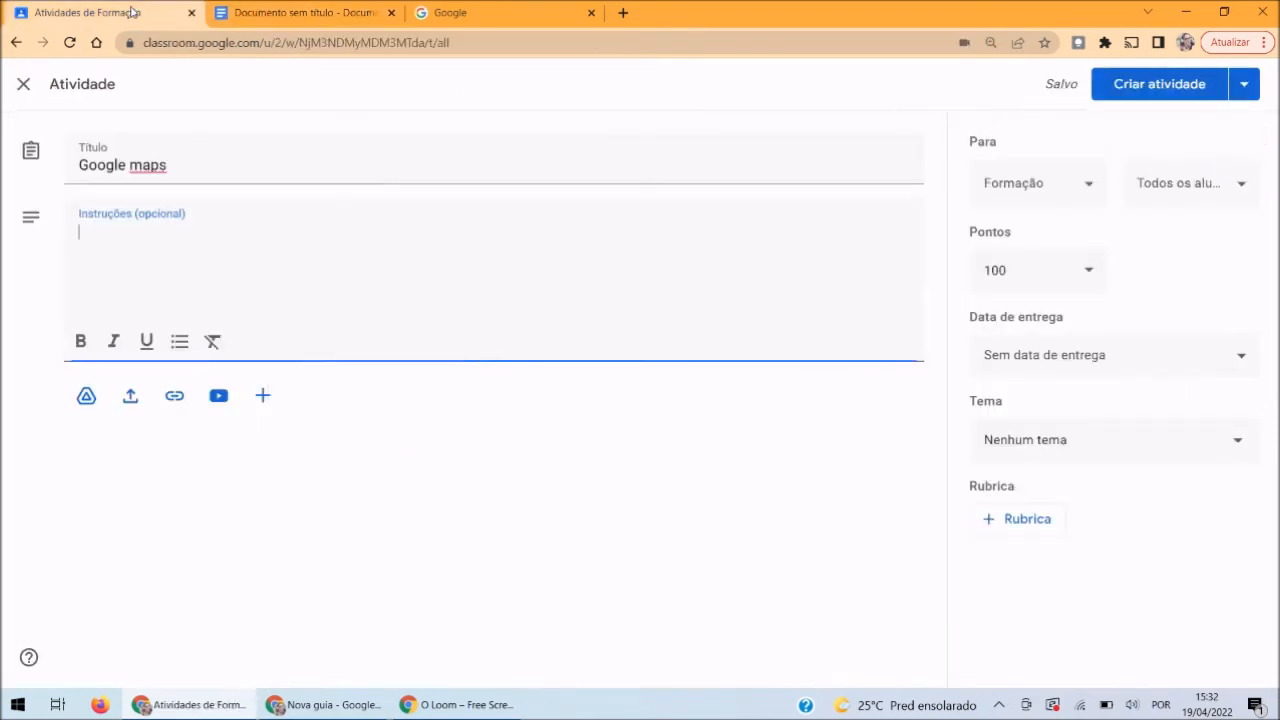
type("vocês já ouviram falar do Google Earth? Então, acessem o link disponibilizado e vamos começar o nosso passeio. Siga o passo a passo: 1º - clique no retângulo azul que fica na direita, acima do seu visor, escrito (Abrir o Earth) 2º - Espere abrir e do lado esquerdo, terá uma barra de ferramentas, onde tem uma \"lupa\", clica nela. 3º - Digite o nome da Escola e o Bairro que ela fica e aperte na lupa. 4º - O Globo irá girar até chegar lá. Quando chegar, no canto direito aparecerá um quadradinho com as informações da escola. 5º - Vamos clicar no sinal de mais, devagar, que é o zoom, para aproximar a imagem, com o mouse ( que será uma mãozinha, pressionar pra arrastar, girar, bem devagar). 6º - Observar o comércio em volta, os prédios, as ruas, tudo que há no bairro. Passeio realizado! Agora preencha o documento em anexo do Quadro Colaborativo com o que observou em volta da Escola. O que encontrou, o que viu? Não esqueça de colocar o seu nome.")
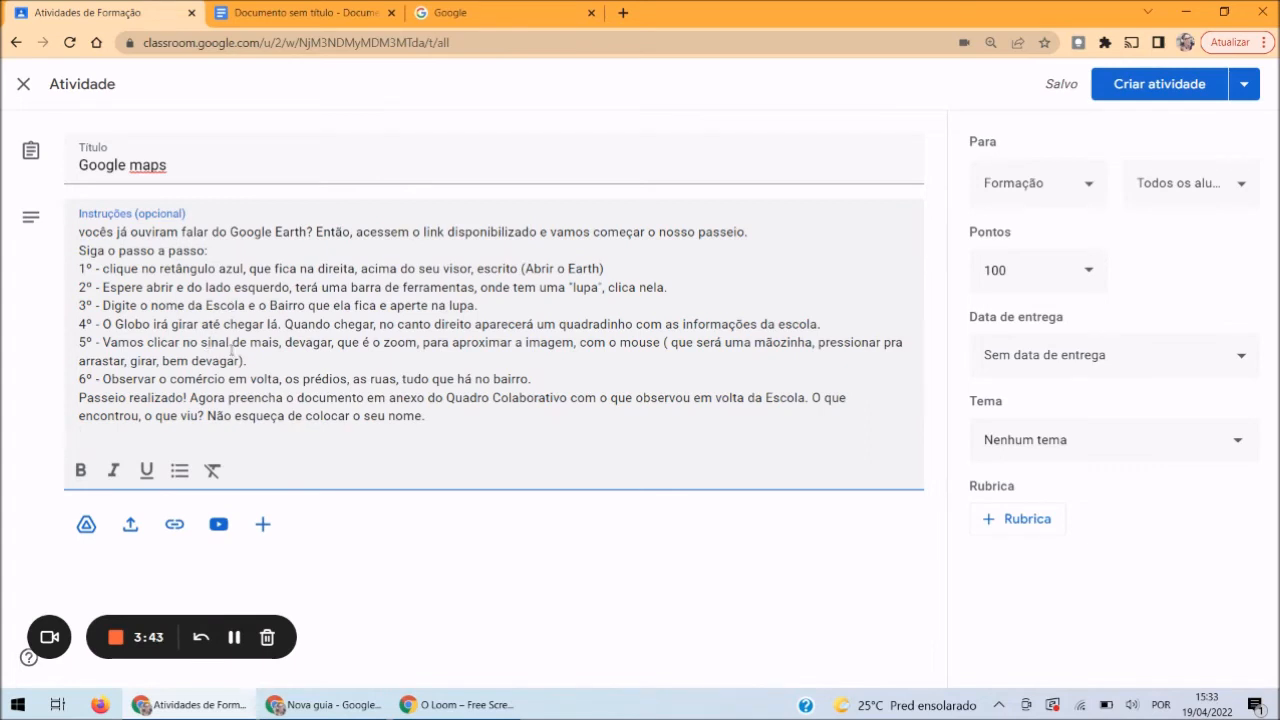
left_click_drag(216, 308, 481, 308)
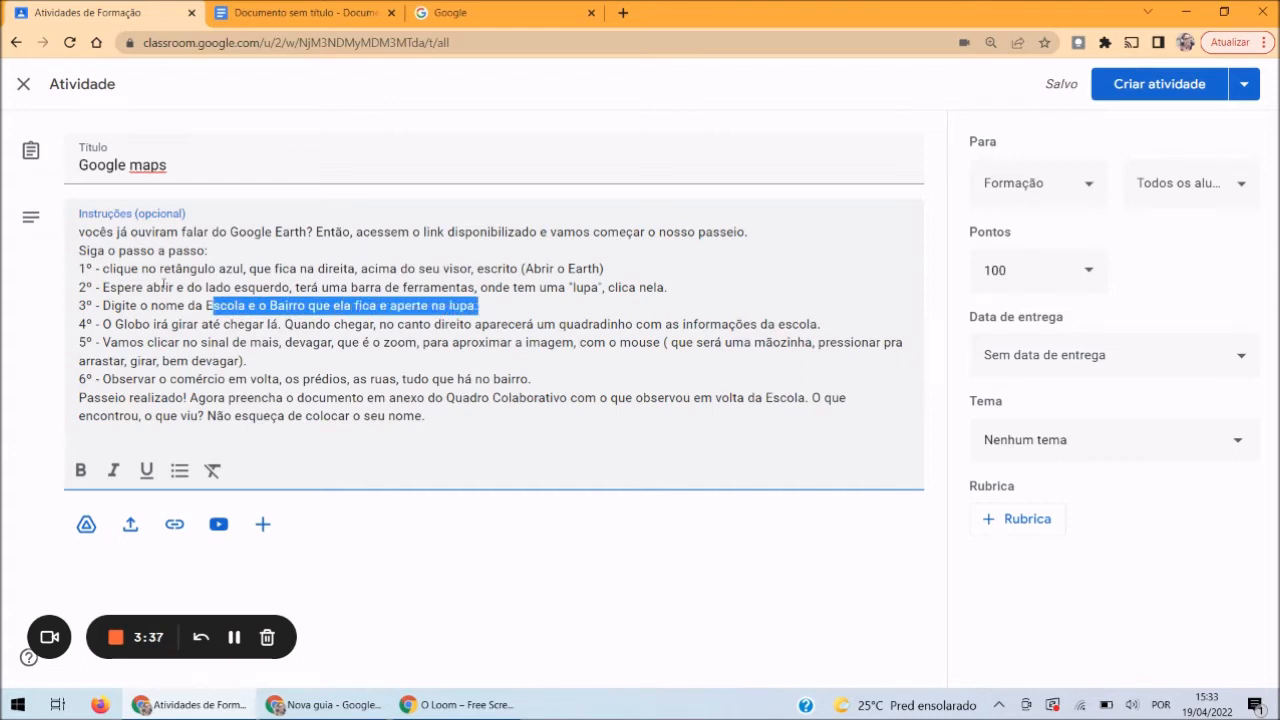
left_click(177, 325)
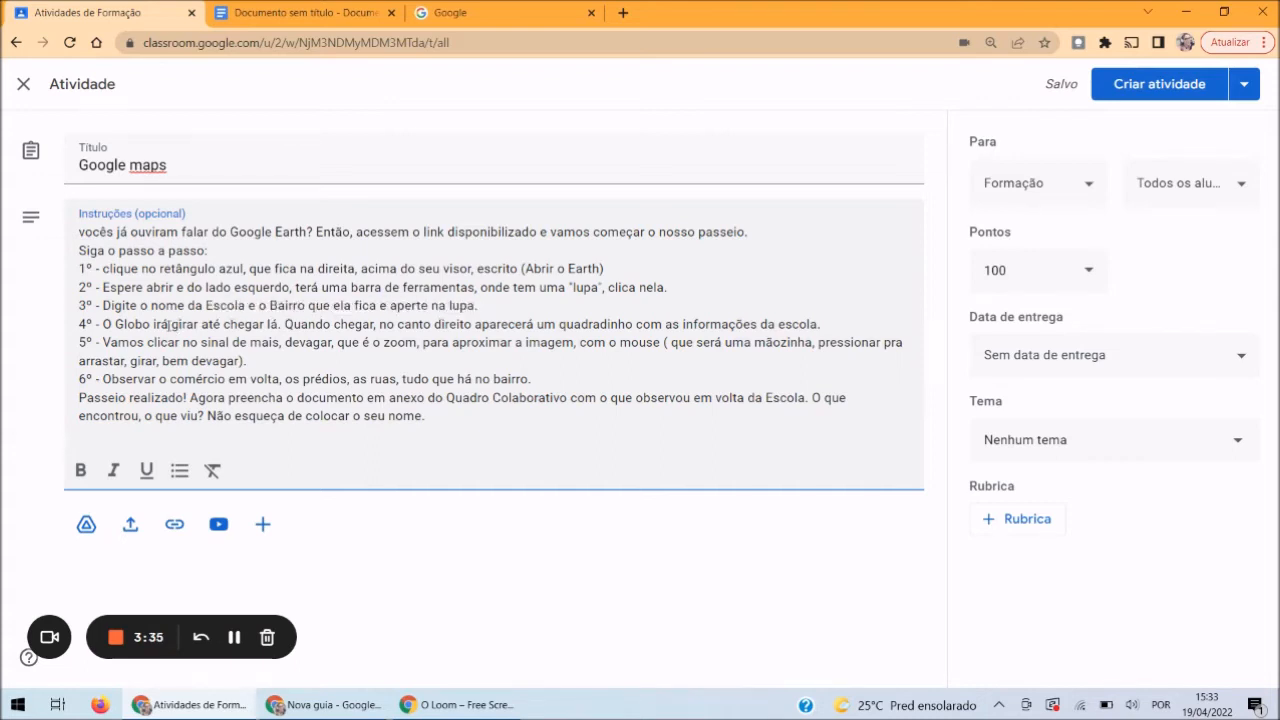
Read through steps 4 to 6 of the Google Earth walkthrough in the activity's Instruções
left_click_drag(167, 324, 263, 342)
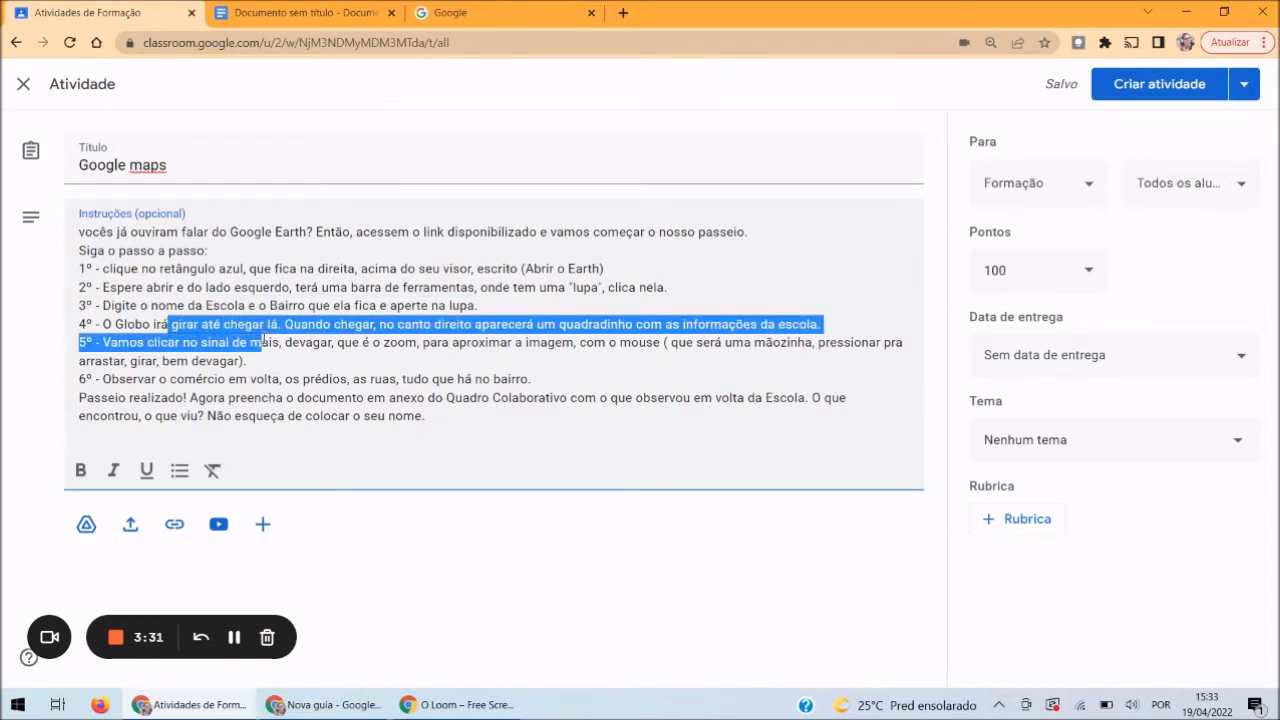
left_click(271, 345)
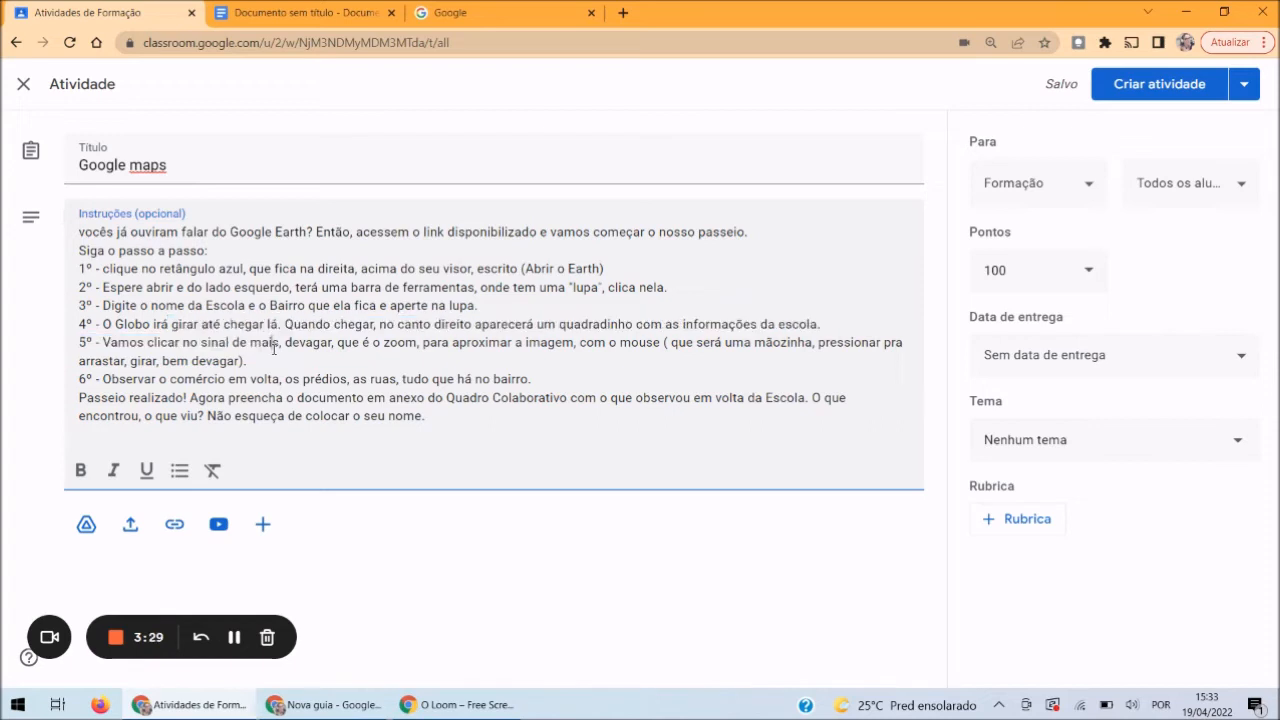
left_click_drag(227, 341, 415, 357)
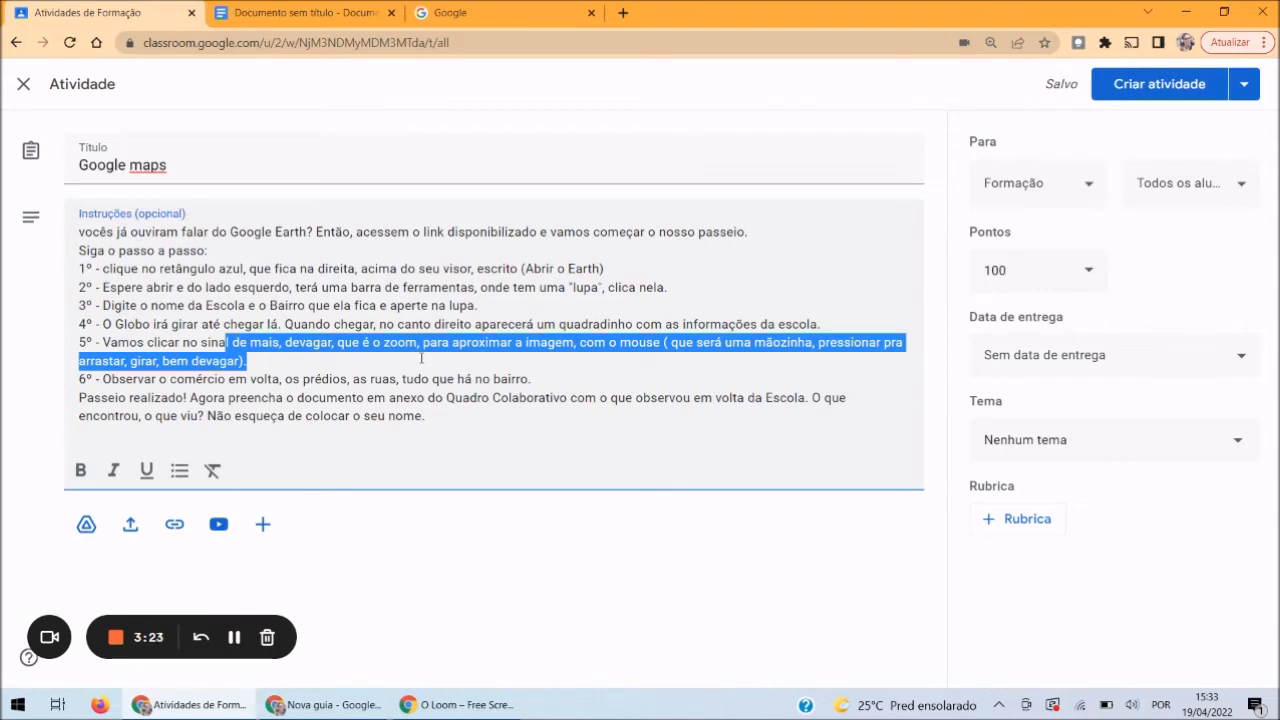
left_click(354, 380)
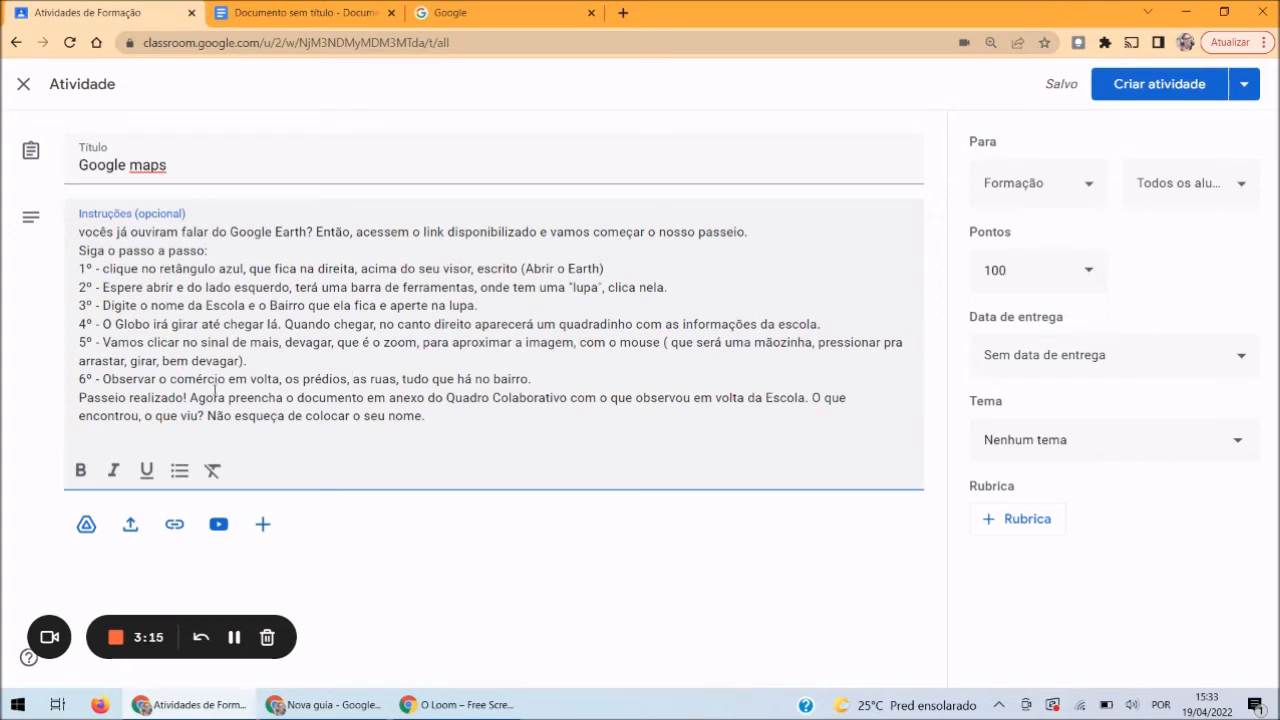
left_click_drag(237, 380, 368, 380)
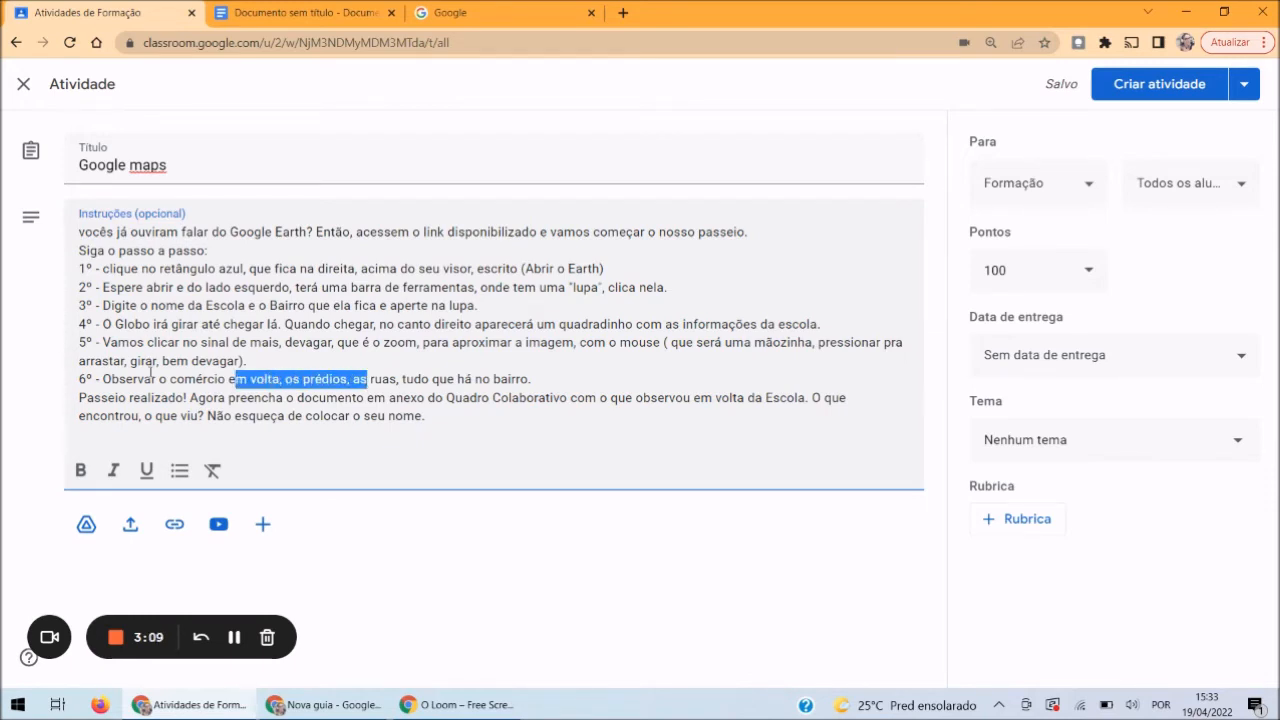
left_click(224, 392)
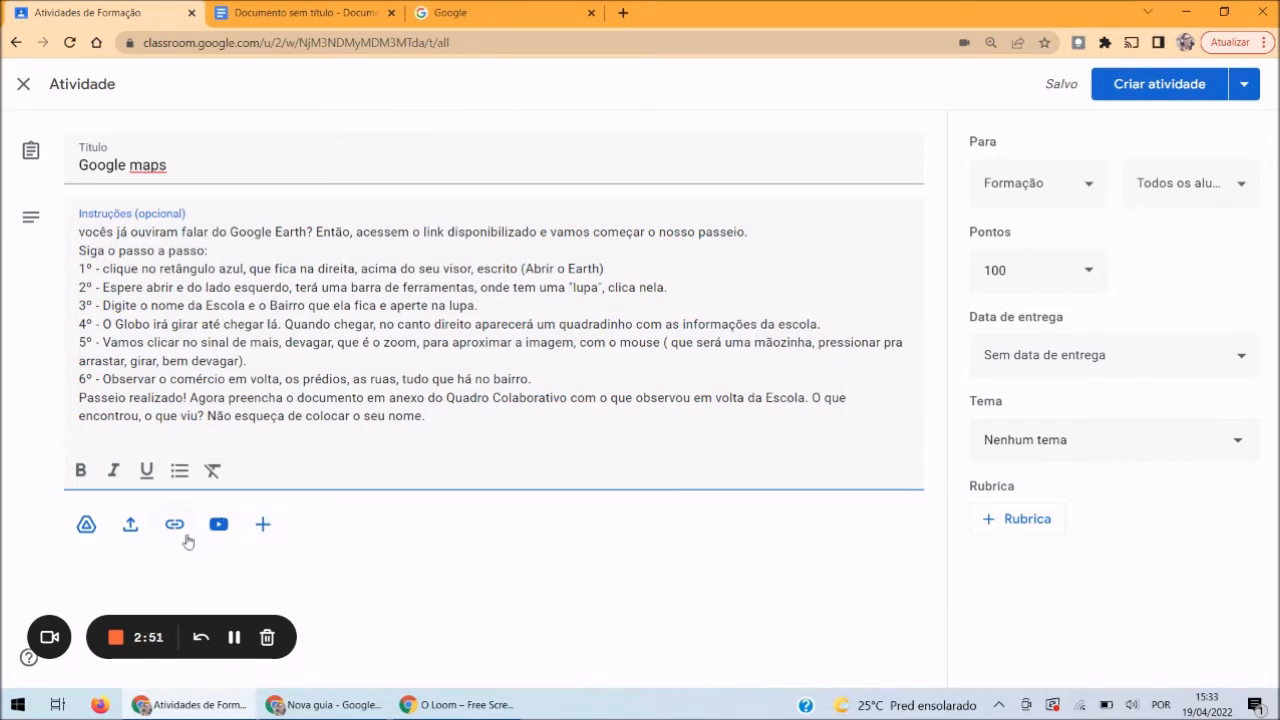
Attach a new Google Docs document to the "Google maps" activity and title it "Navegaçao"
left_click(262, 527)
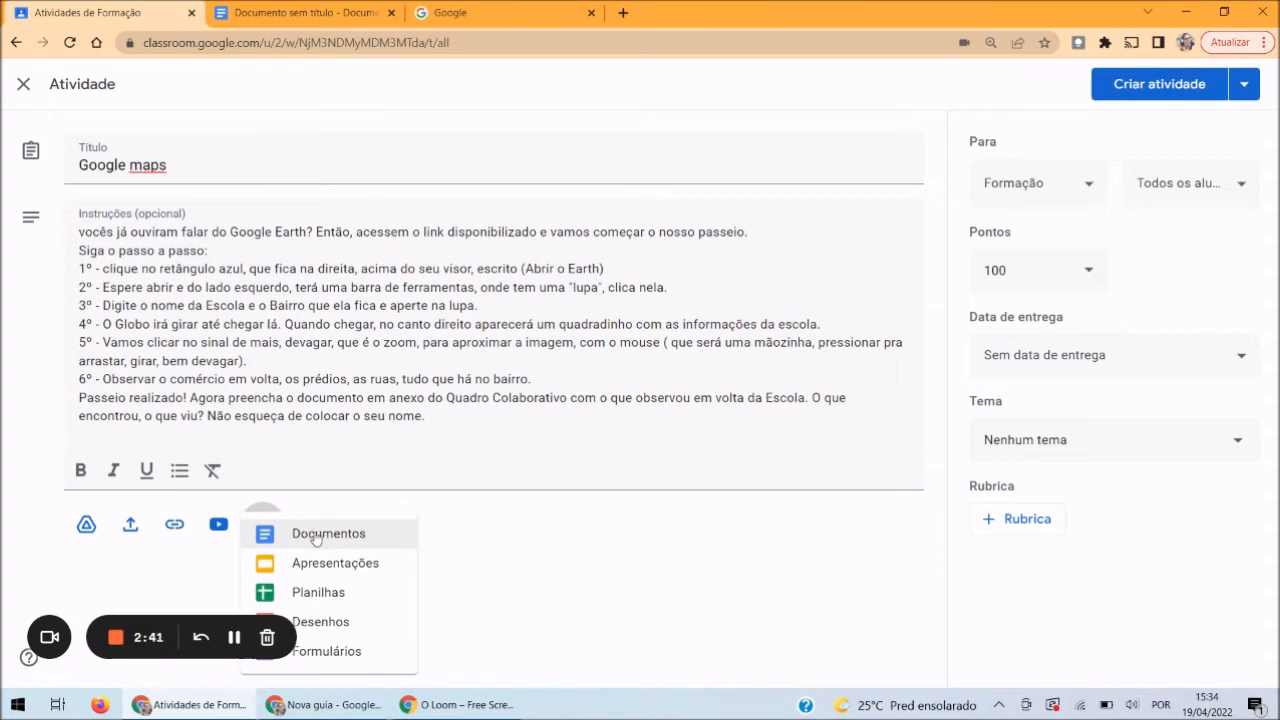
left_click(329, 537)
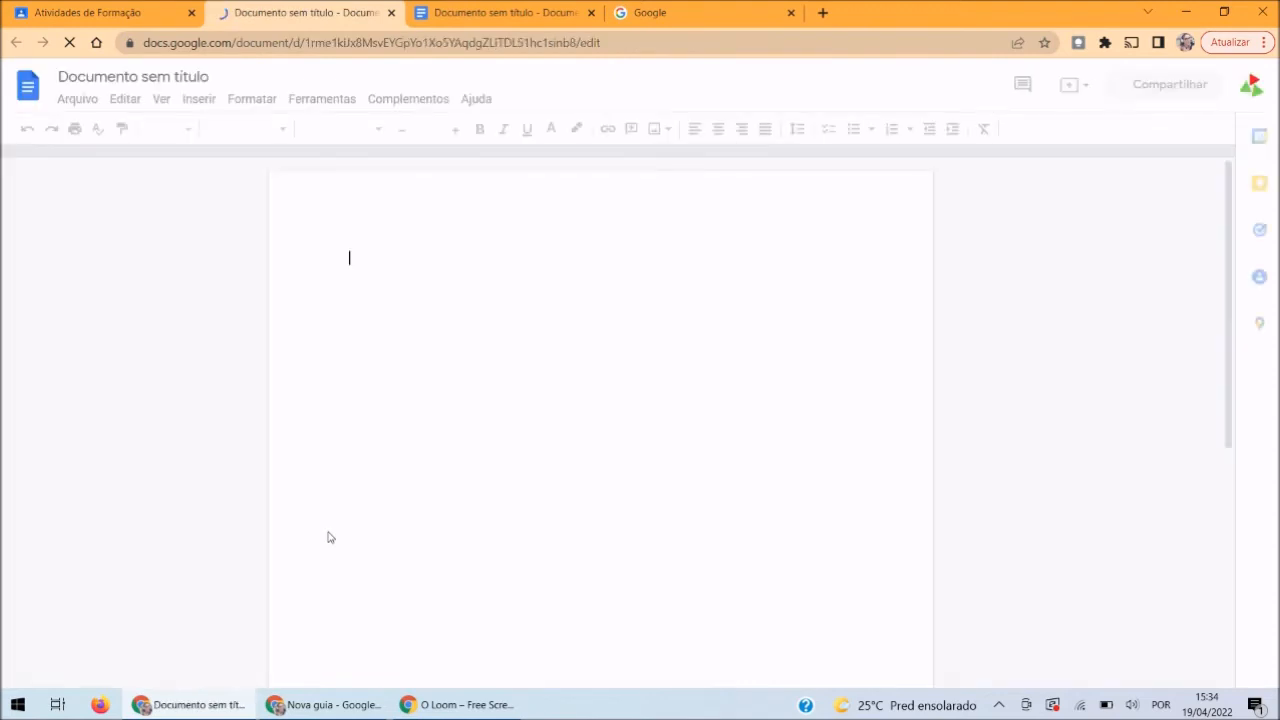
left_click(146, 77)
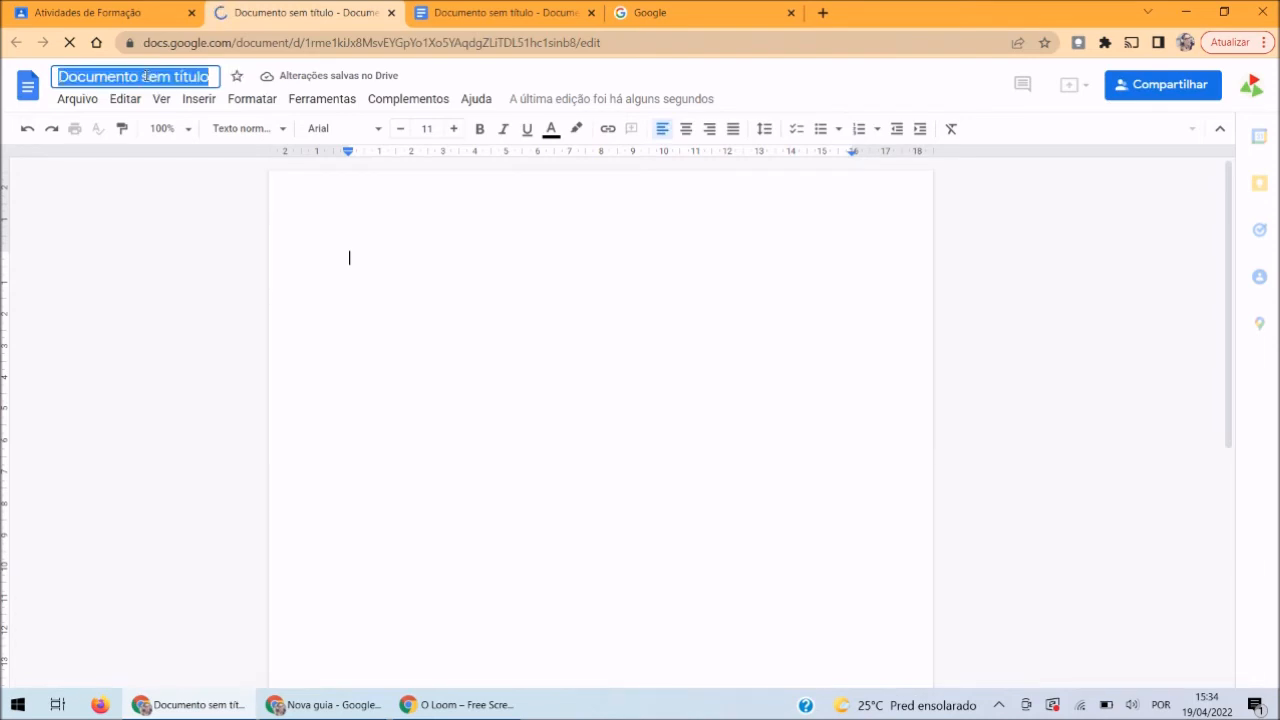
type("Na")
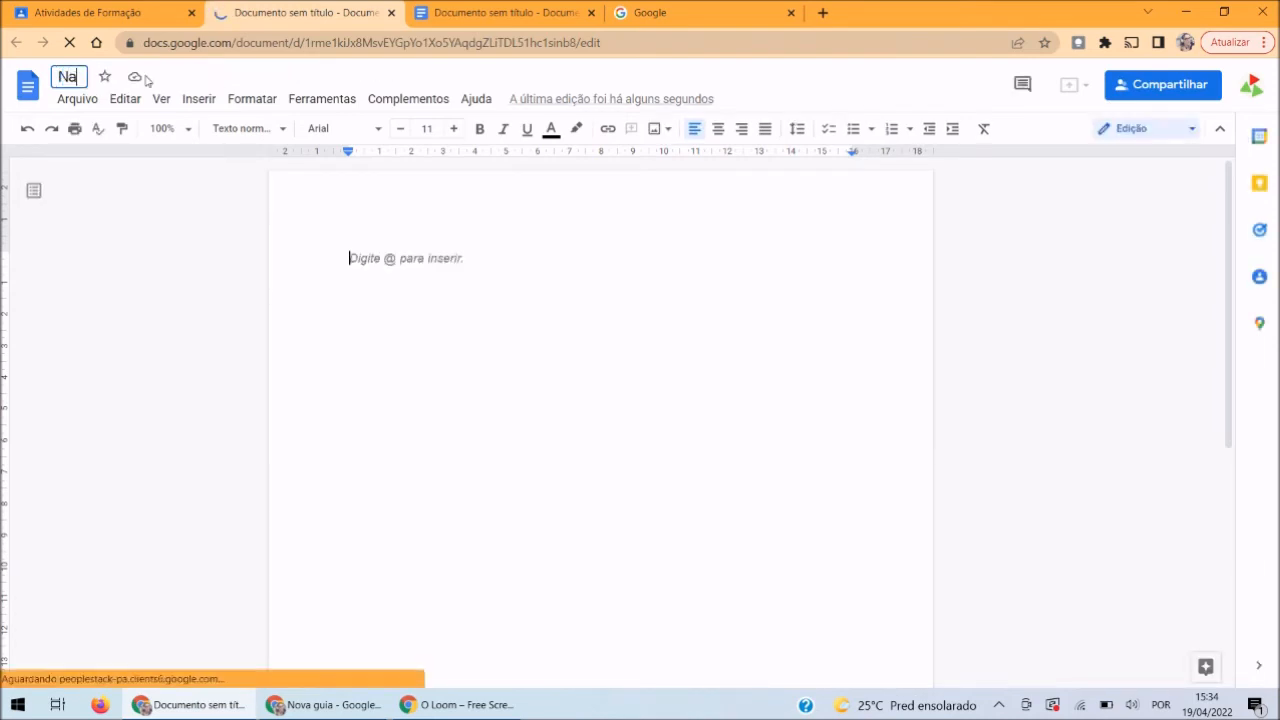
type("vega")
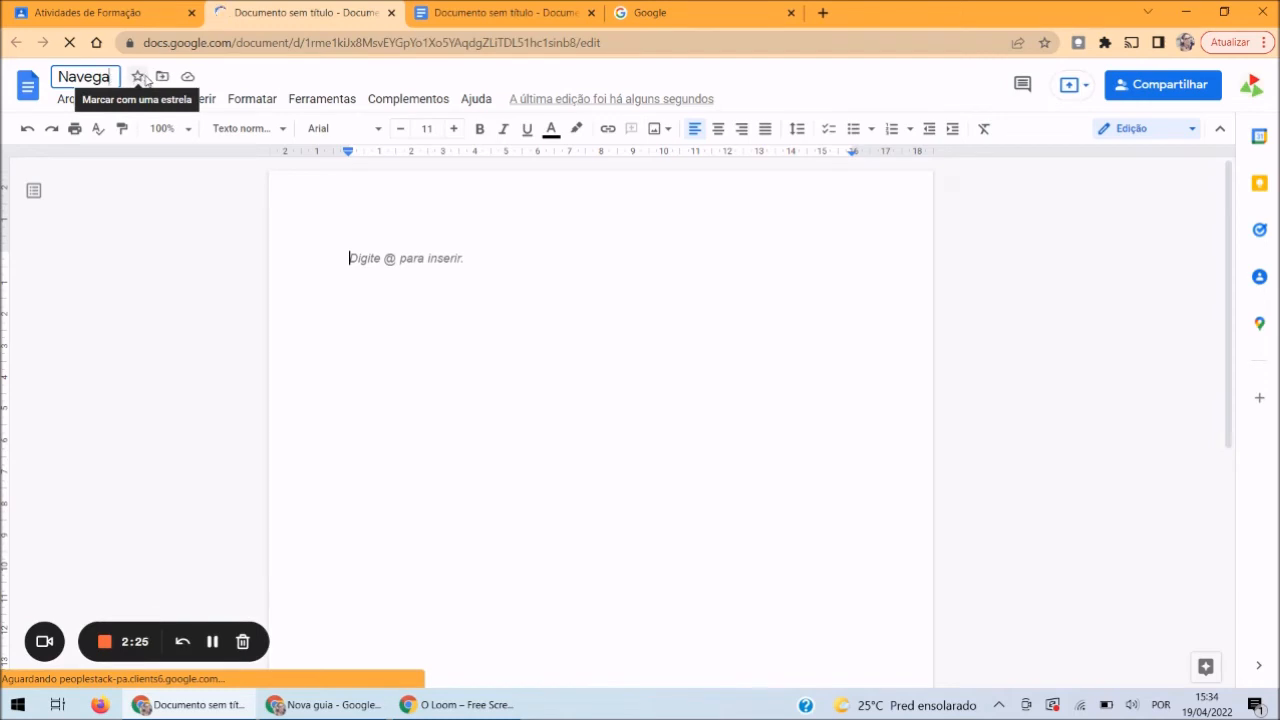
type("çao")
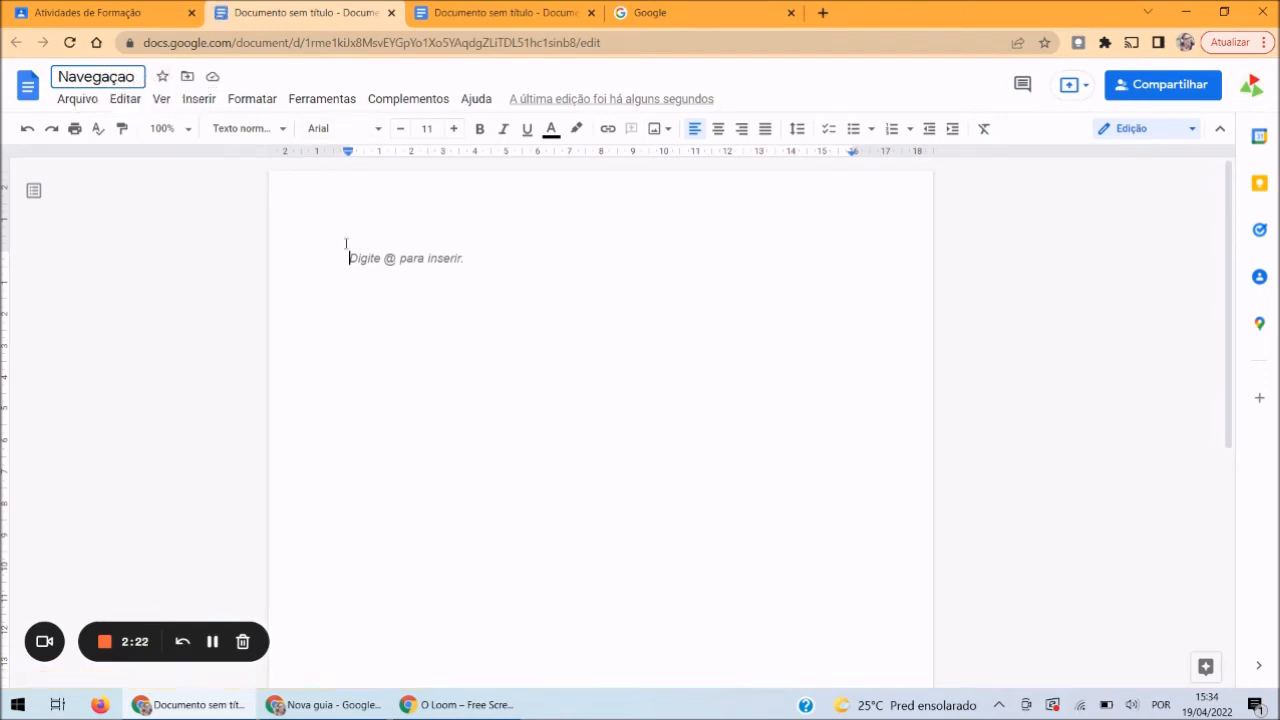
left_click(346, 317)
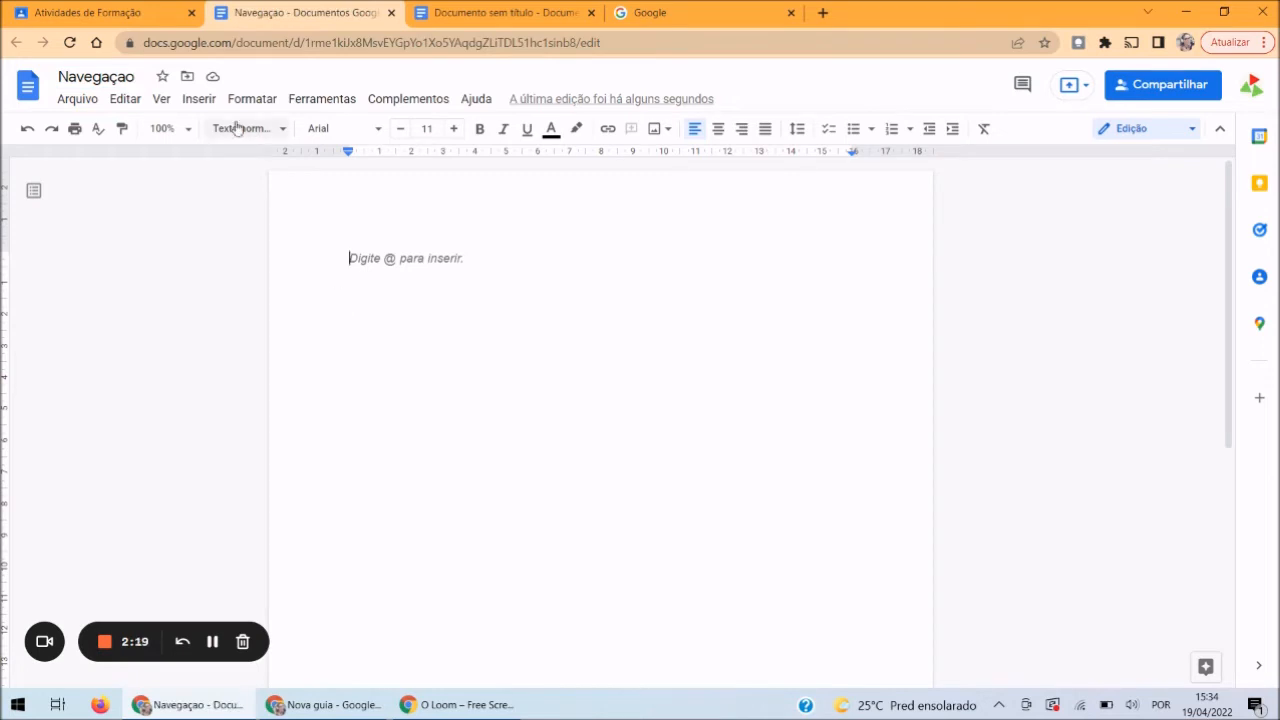
Insert a one-row, two-column table in the document with the headings "NOME DO ALUNO" and "O QUE OBSERVOU"
left_click(199, 99)
mouse_move(228, 158)
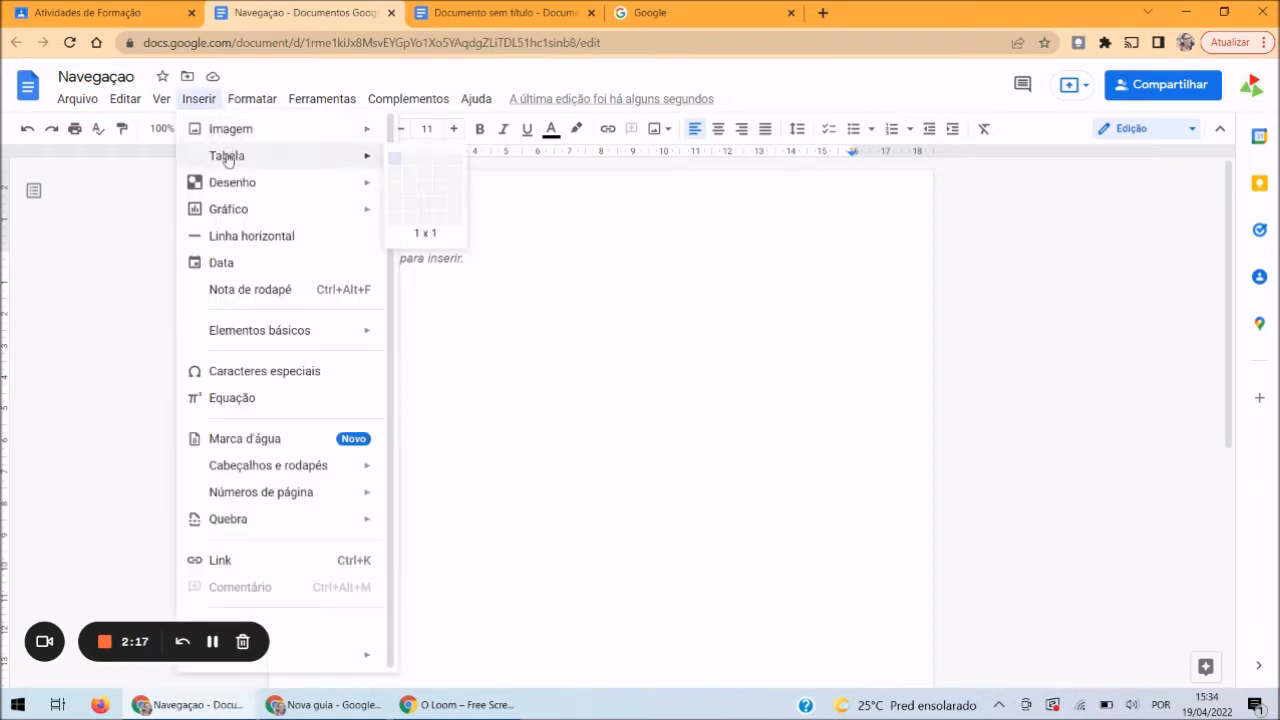
left_click(406, 163)
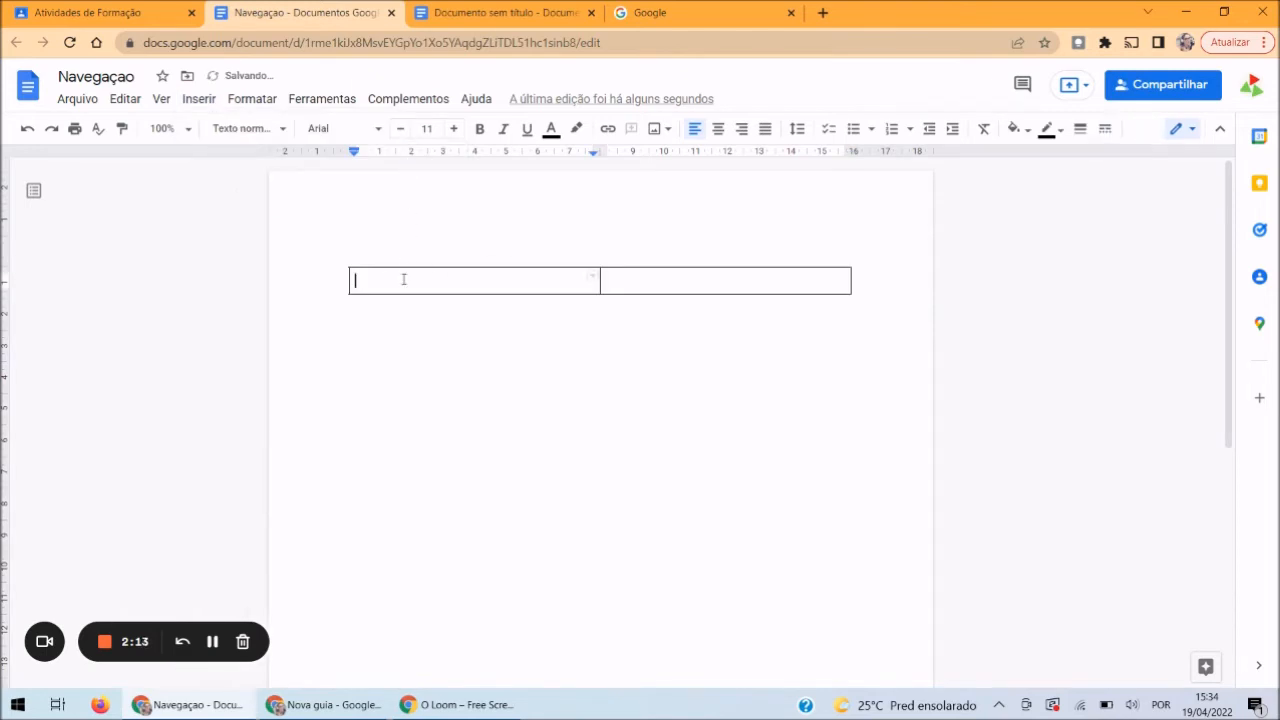
type("NOME DO ALUNO")
key("Tab")
type("O QUE")
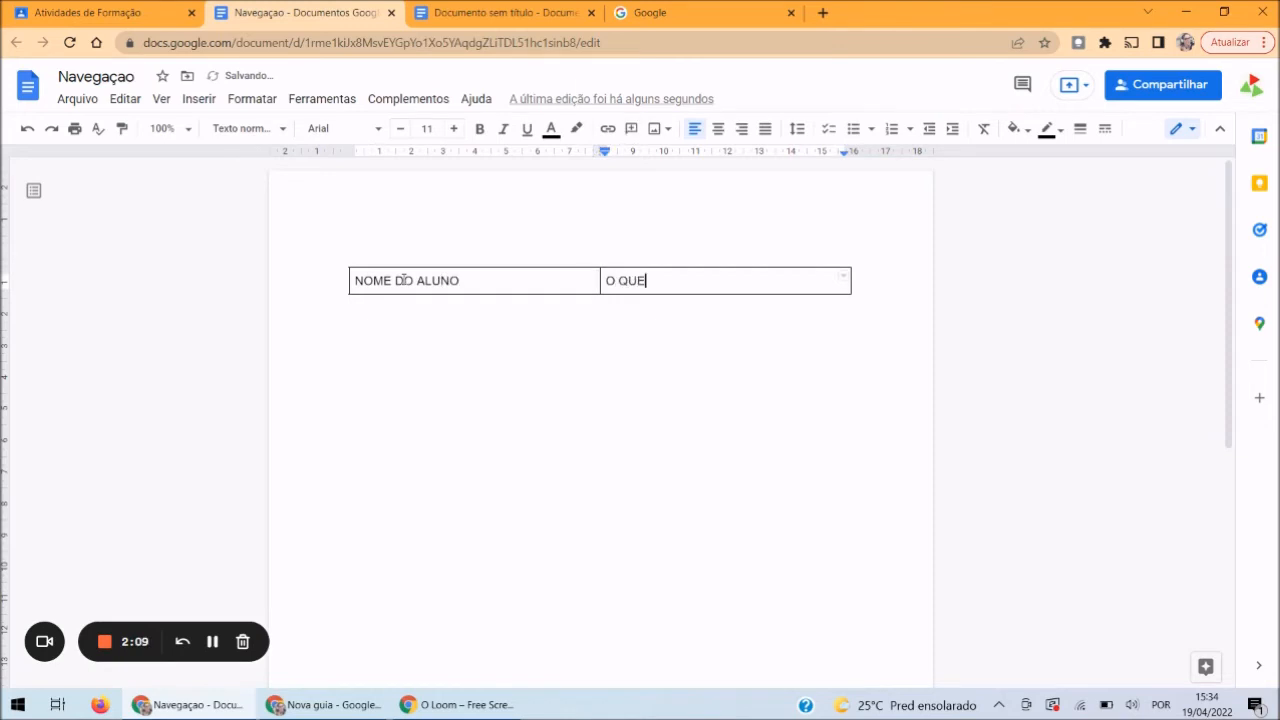
type(" OBSERVOU")
Extend the table with 14 blank rows below the heading row
key("Tab")
key("Tab")
key("Tab")
key("Tab")
key("Tab")
key("Tab")
key("Tab")
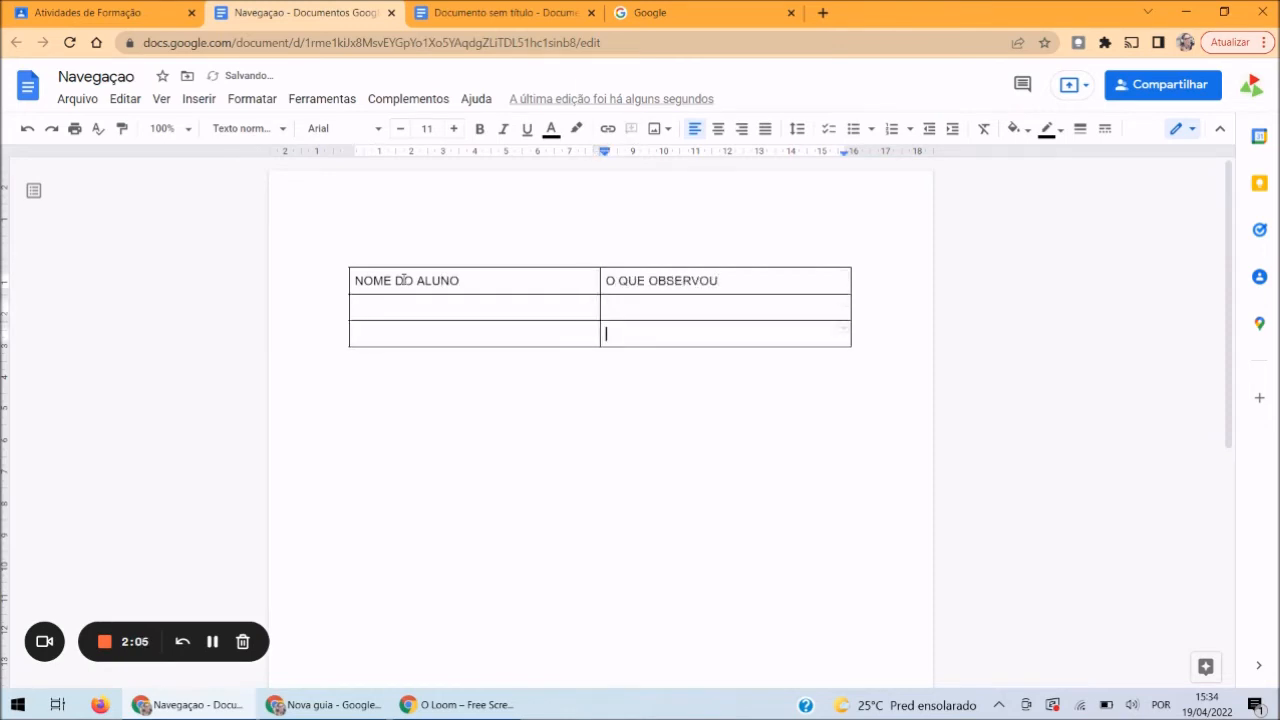
key("Tab")
key("Tab")
key("Tab")
key("Tab")
key("Tab")
key("Tab")
key("Tab")
key("Tab")
key("Tab")
key("Tab")
key("Tab")
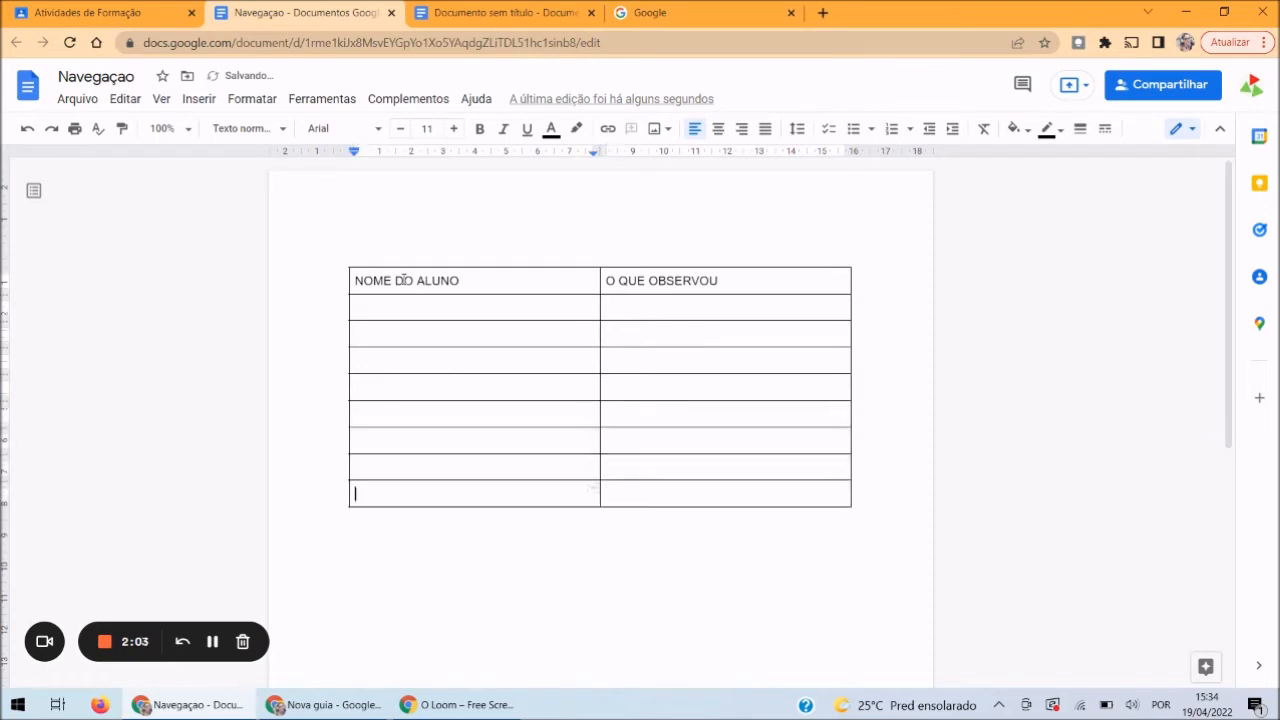
key("Tab")
key("Tab")
key("Tab")
key("Tab")
key("Tab")
key("Tab")
key("Tab")
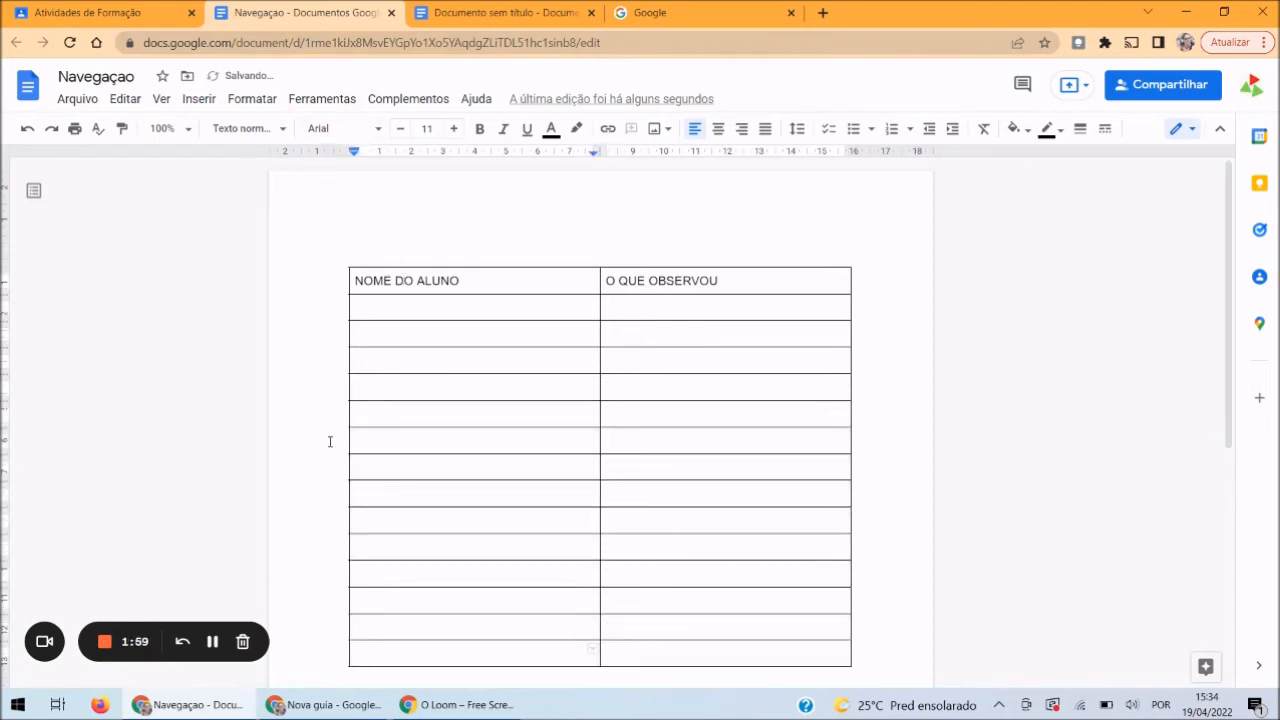
Enter a sample student's first name in the first blank row and place the cursor in its "O QUE OBSERVOU" cell
left_click(401, 312)
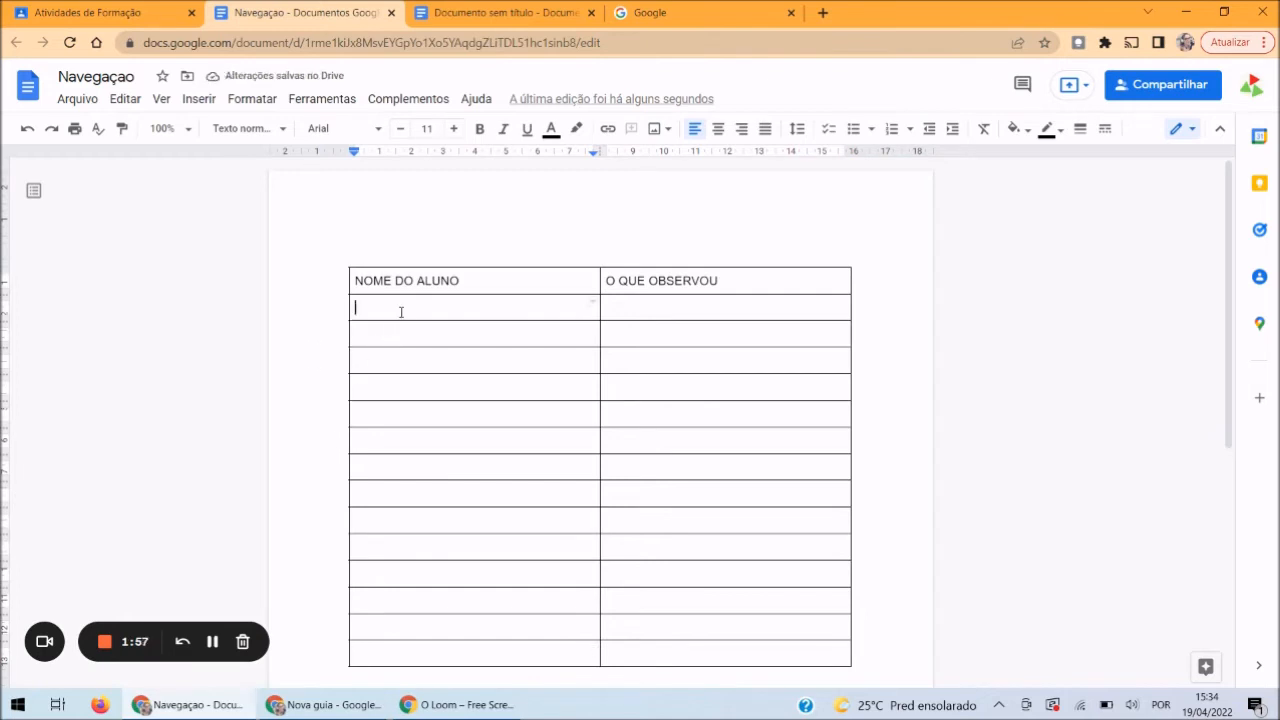
type("Cristiane")
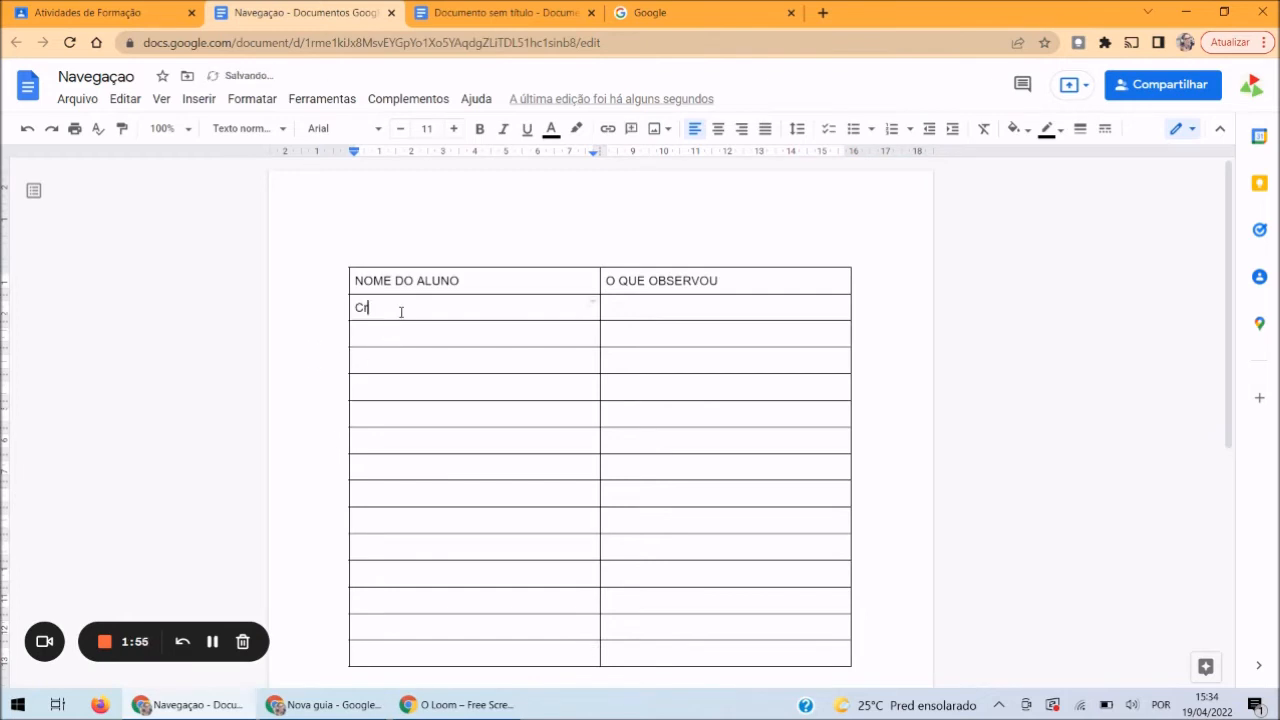
left_click(649, 311)
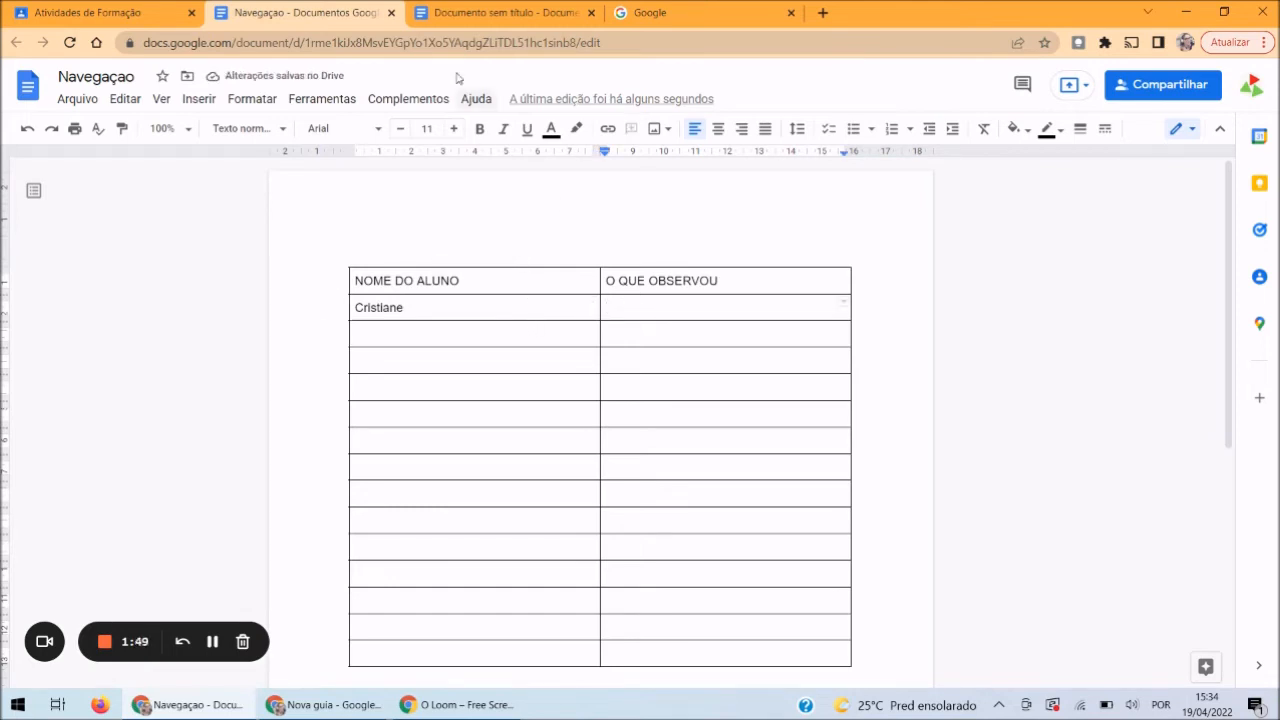
Close the document and set its attachment's student access to "Os alunos podem editar o arquivo"
left_click(391, 13)
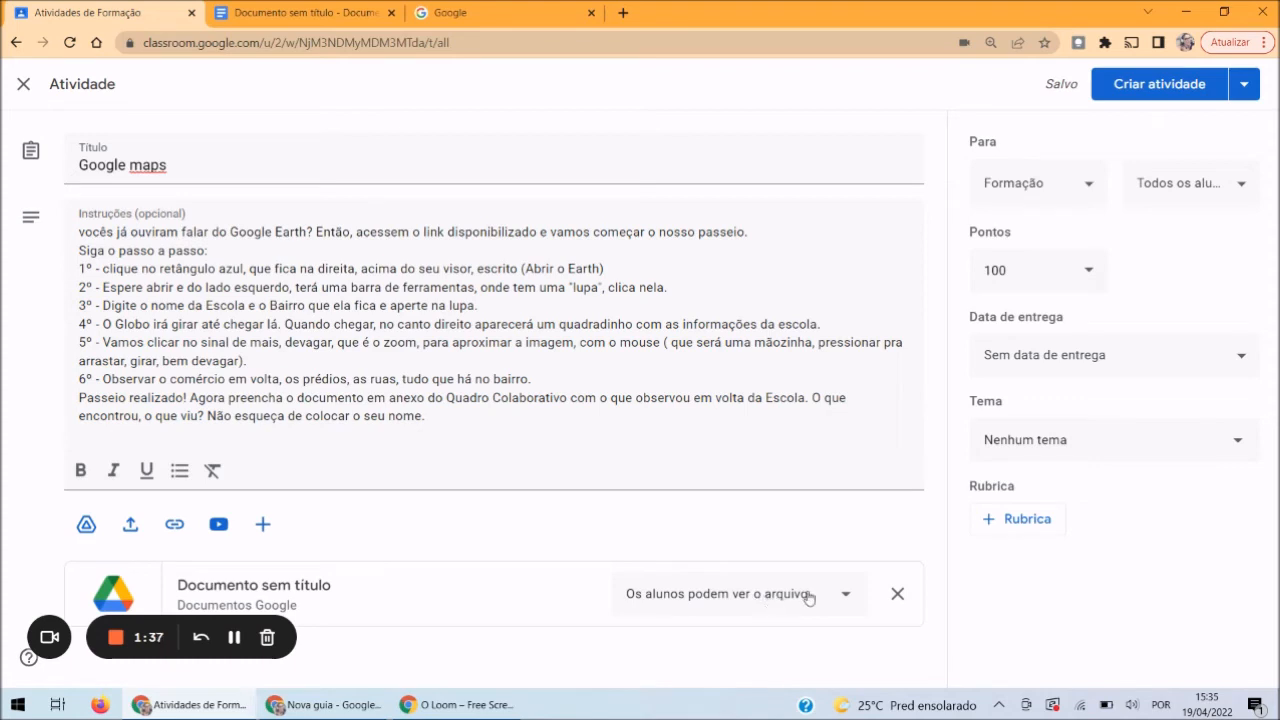
left_click(847, 597)
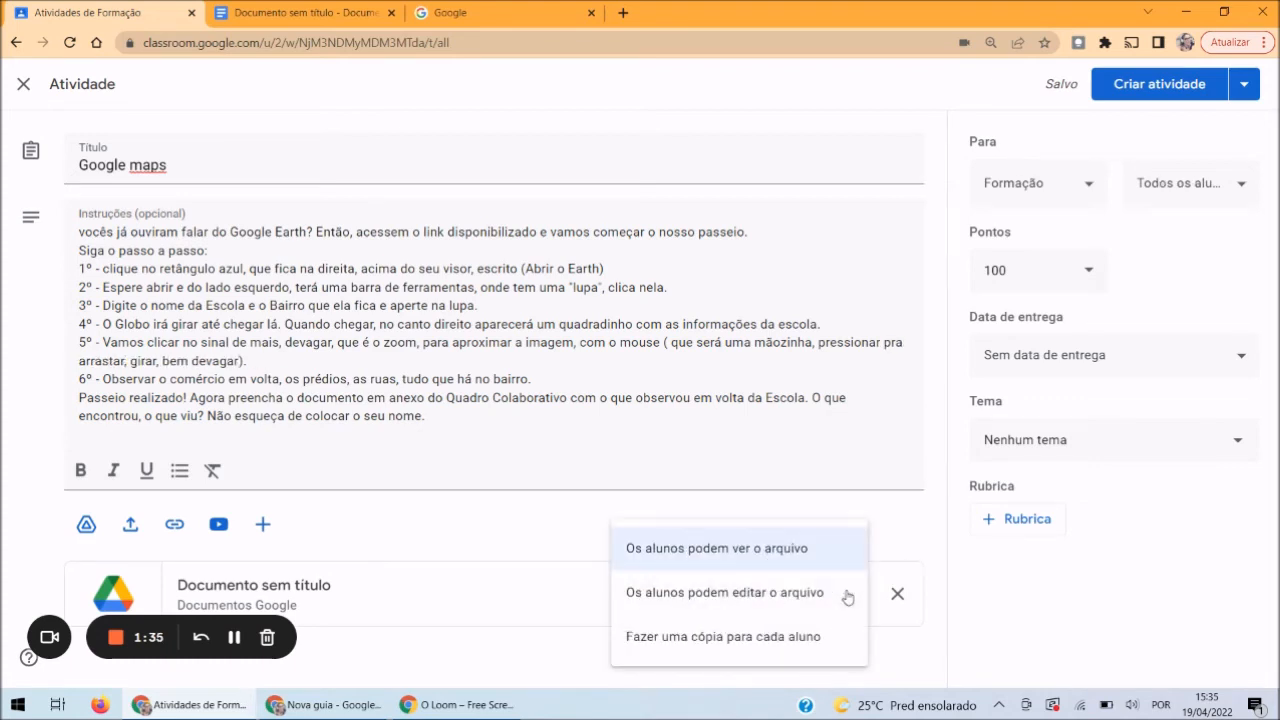
left_click(785, 611)
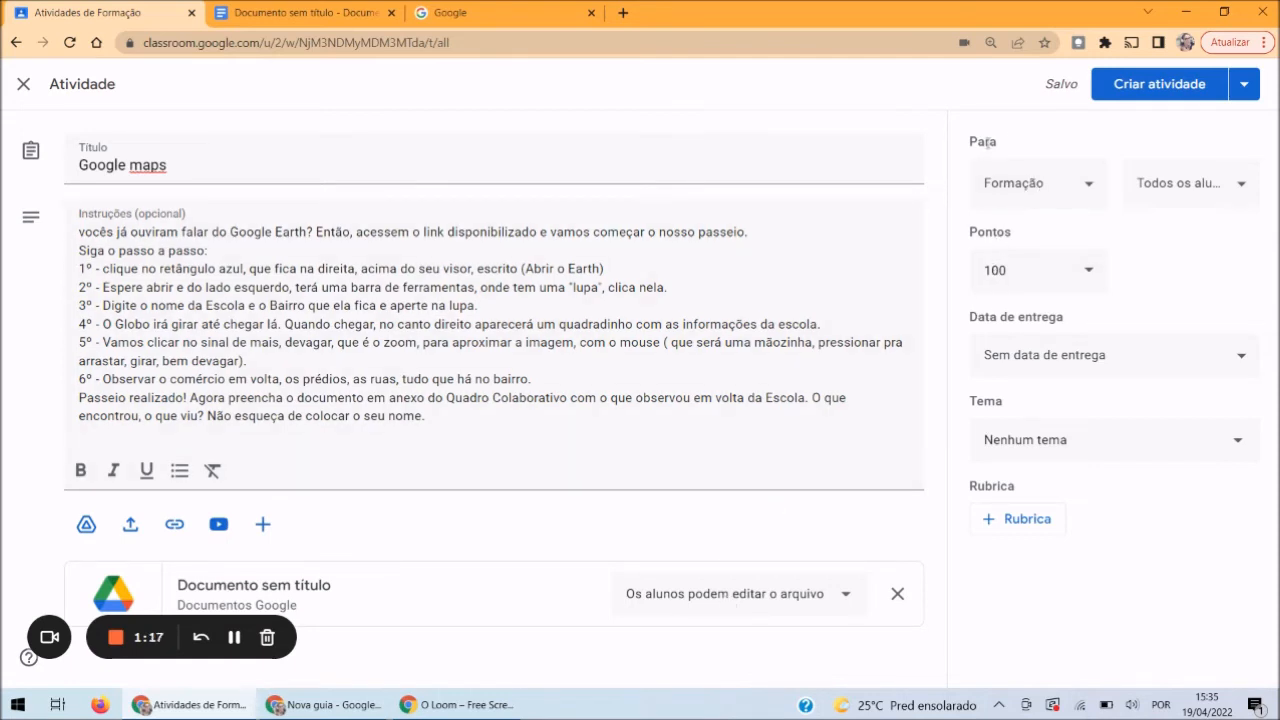
Examine the activity's options for target class, Pontos, Data de entrega and Tema without changing them
left_click(1084, 203)
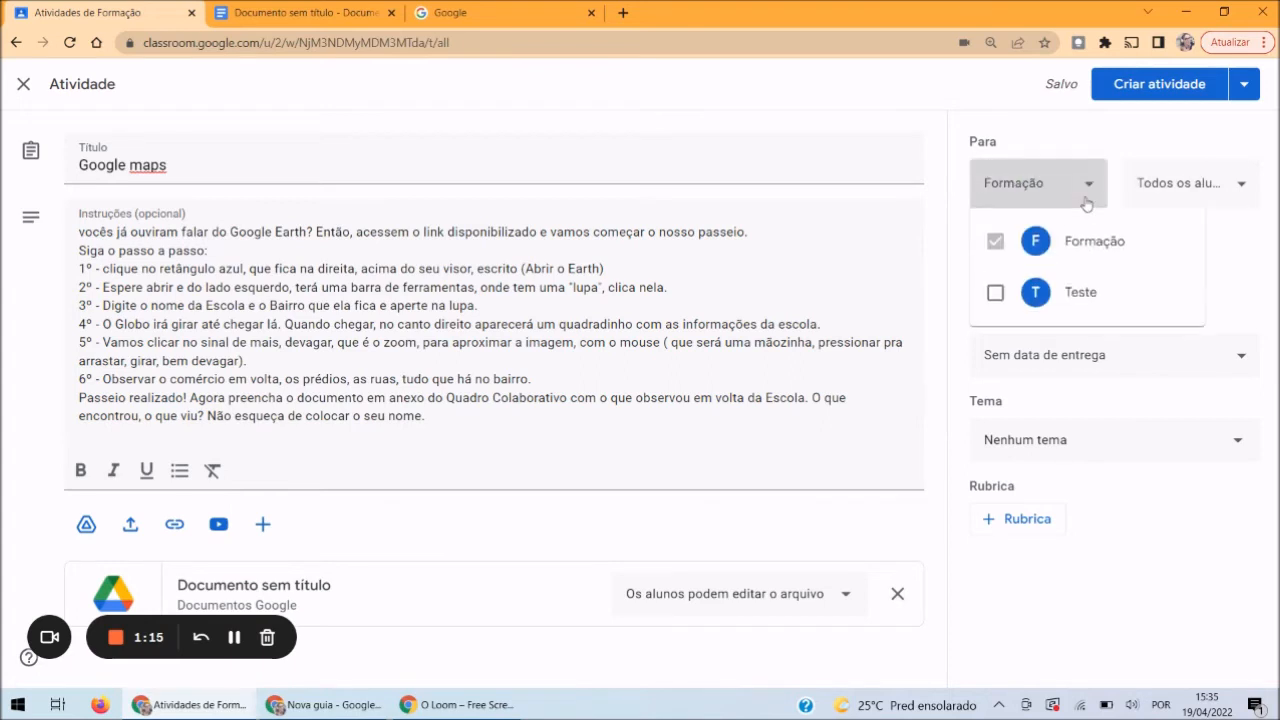
left_click(1055, 137)
left_click(1007, 272)
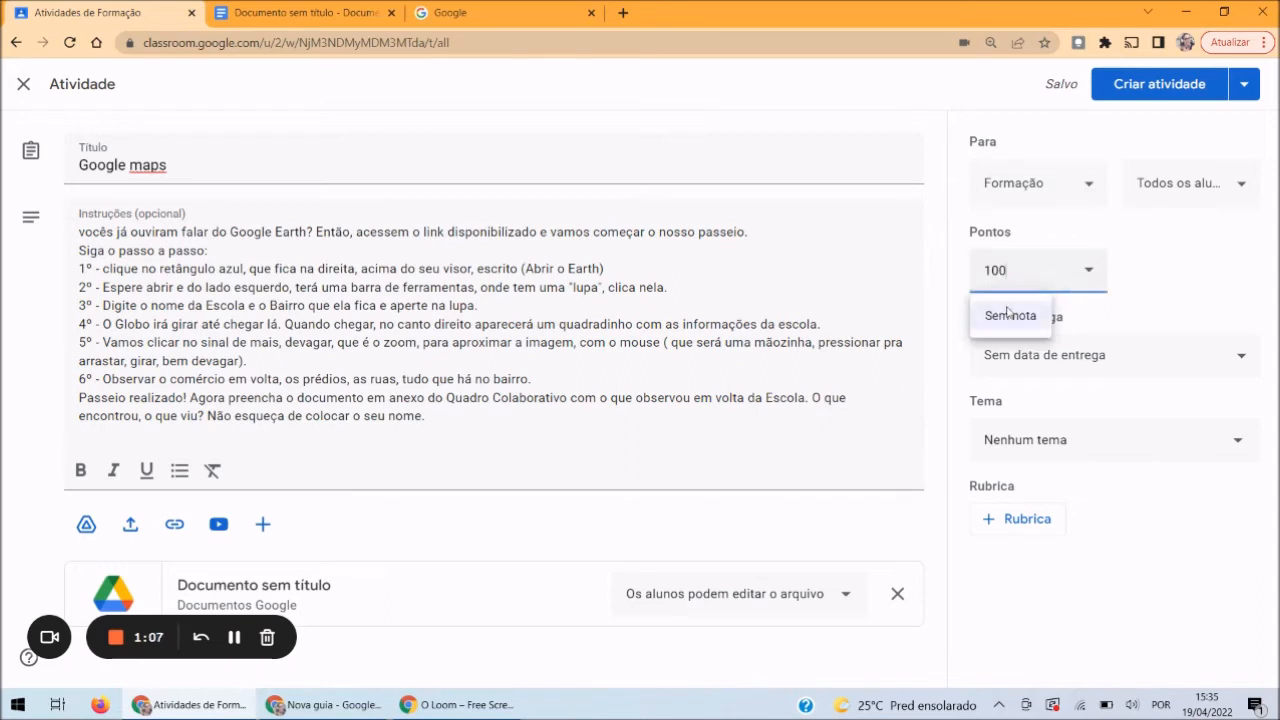
left_click(1128, 294)
left_click(1097, 366)
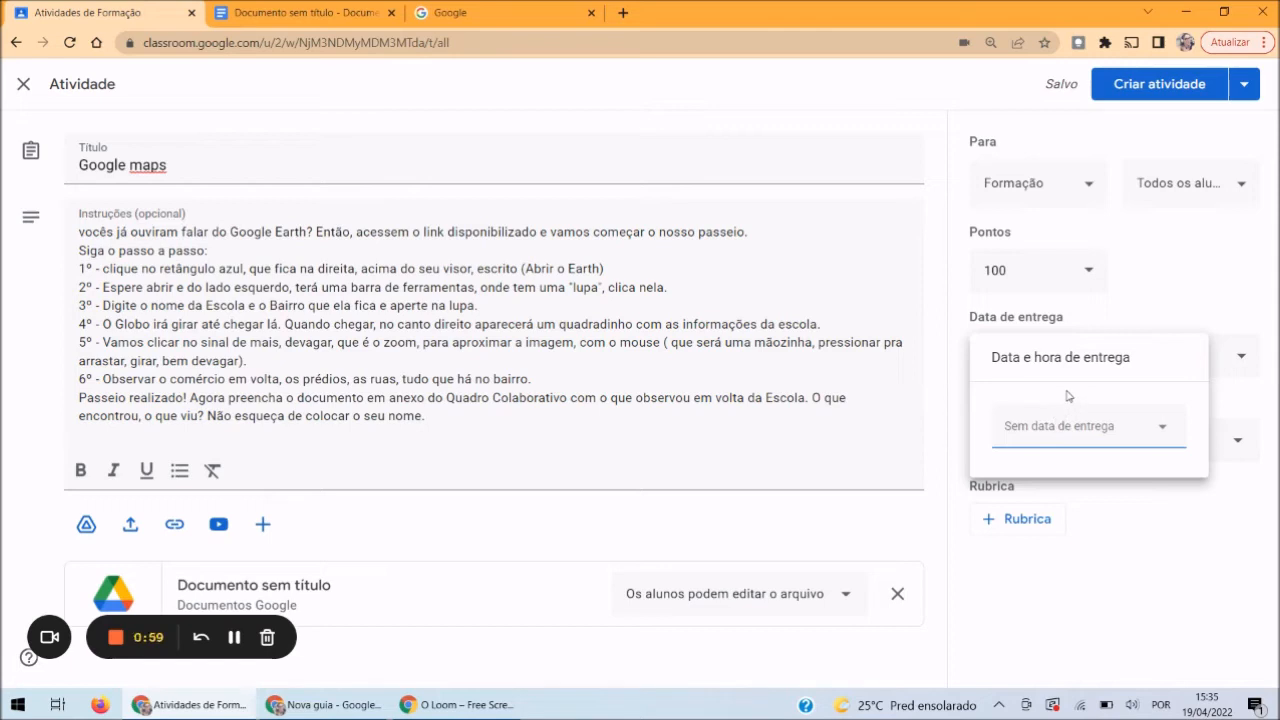
left_click(1178, 310)
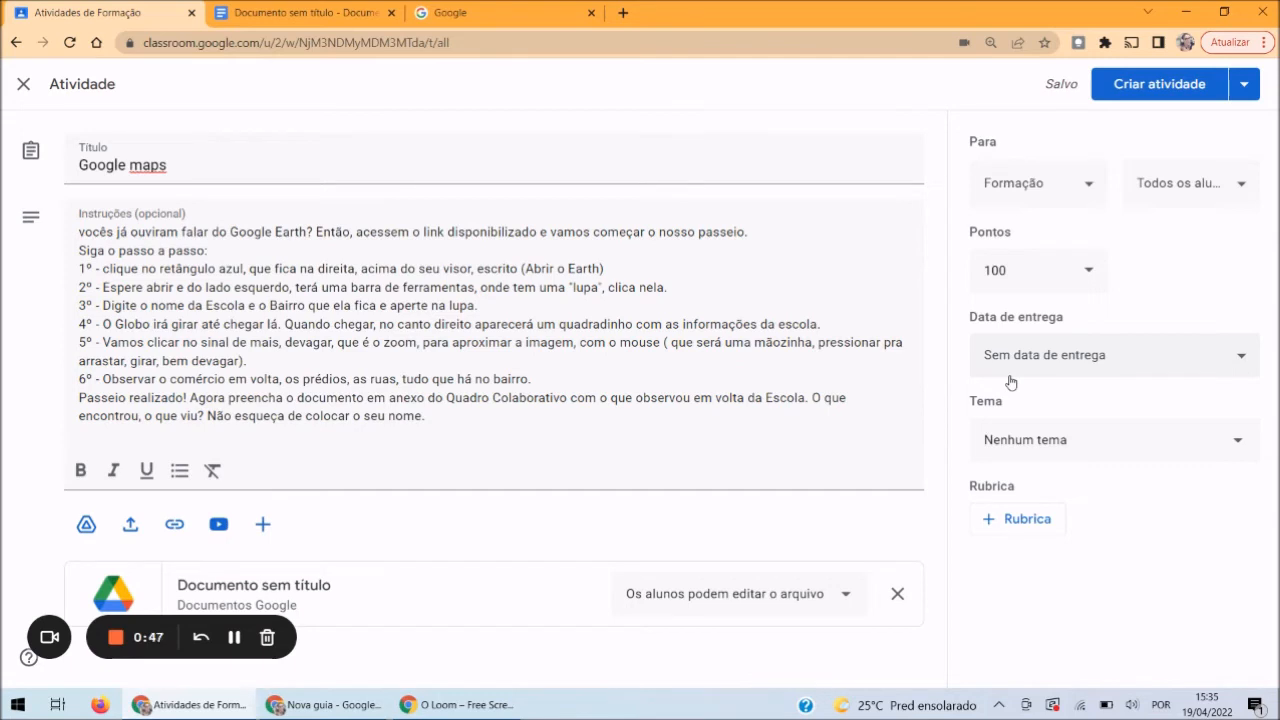
left_click(1028, 442)
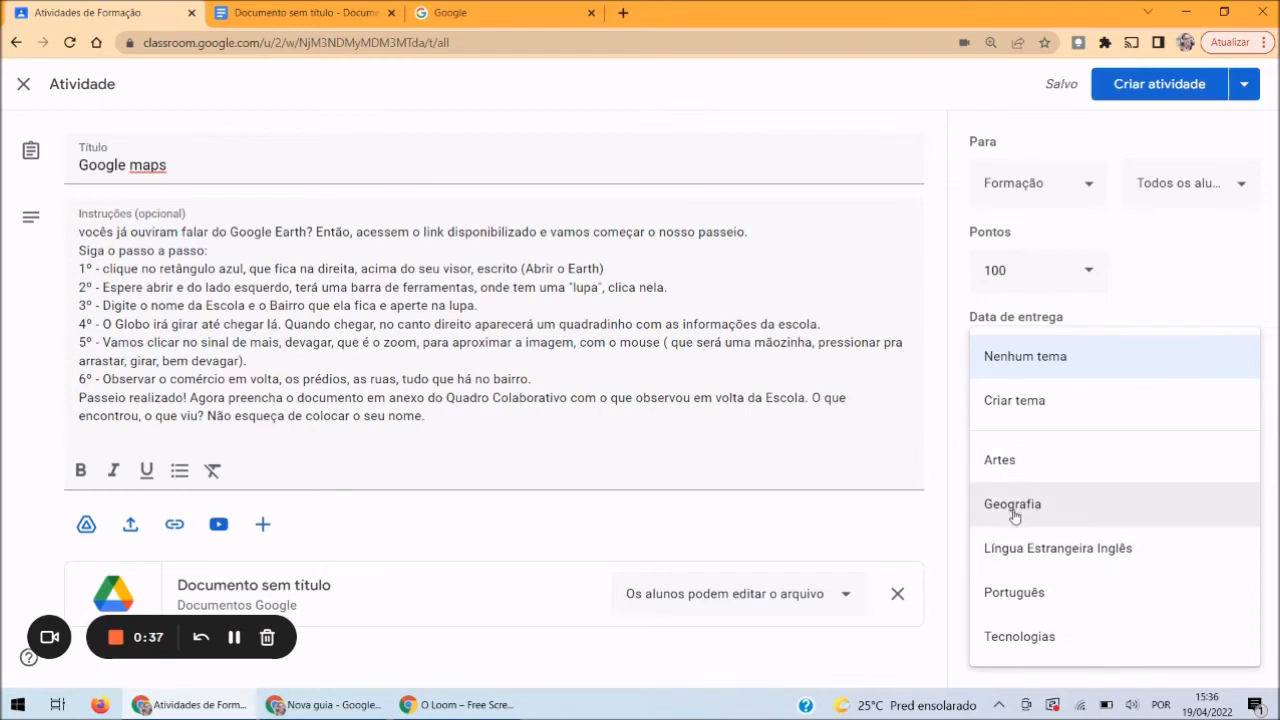
left_click(960, 423)
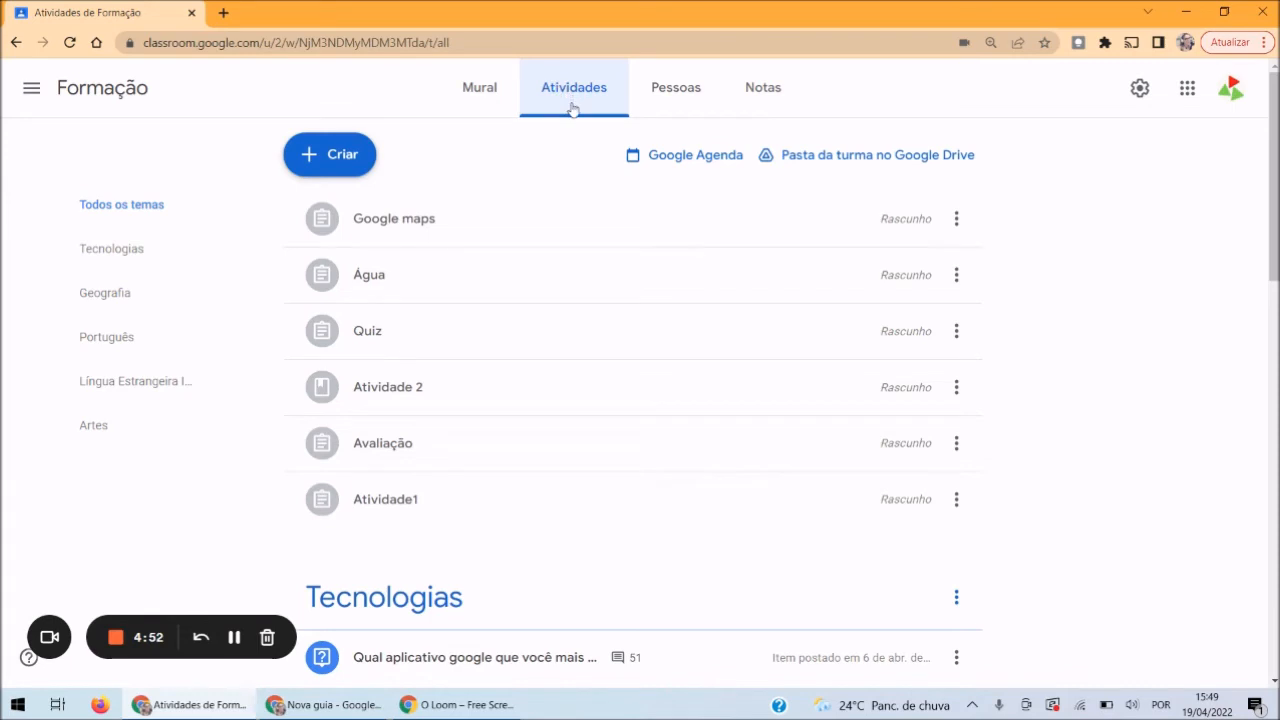
Create a new Atividade titled "Obra" with the instructions "Releitura"
left_click(358, 158)
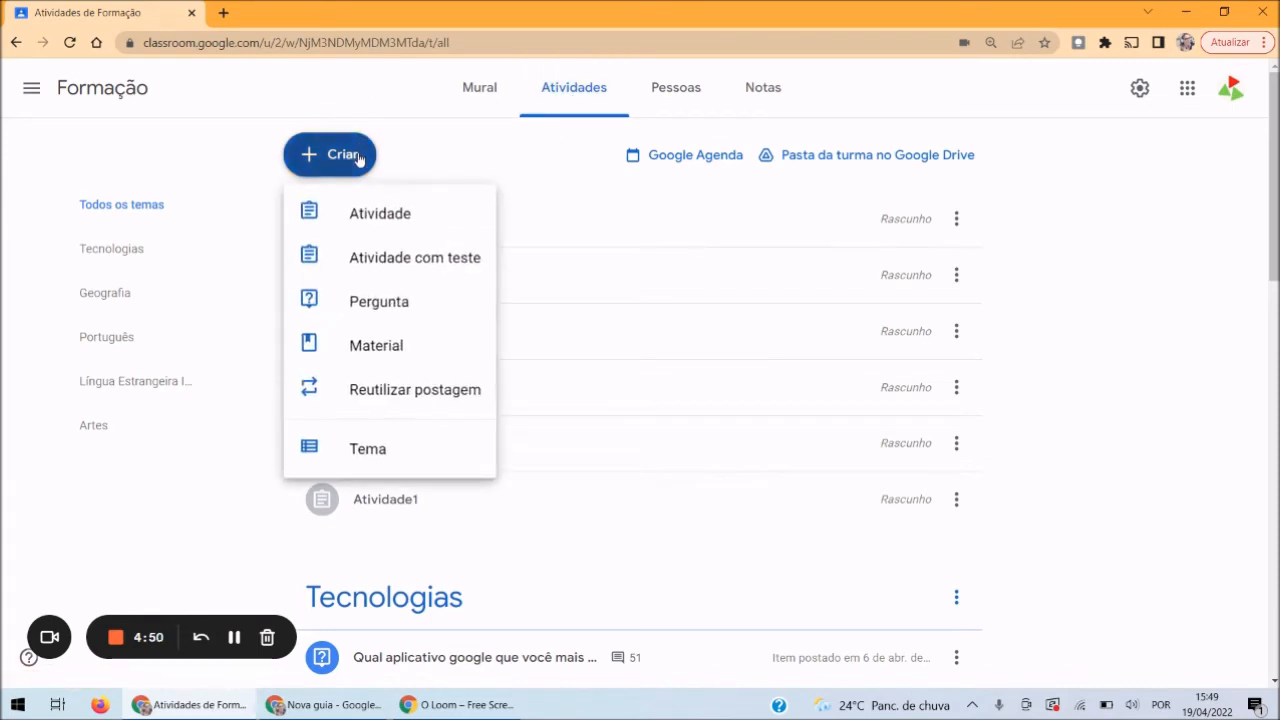
left_click(388, 218)
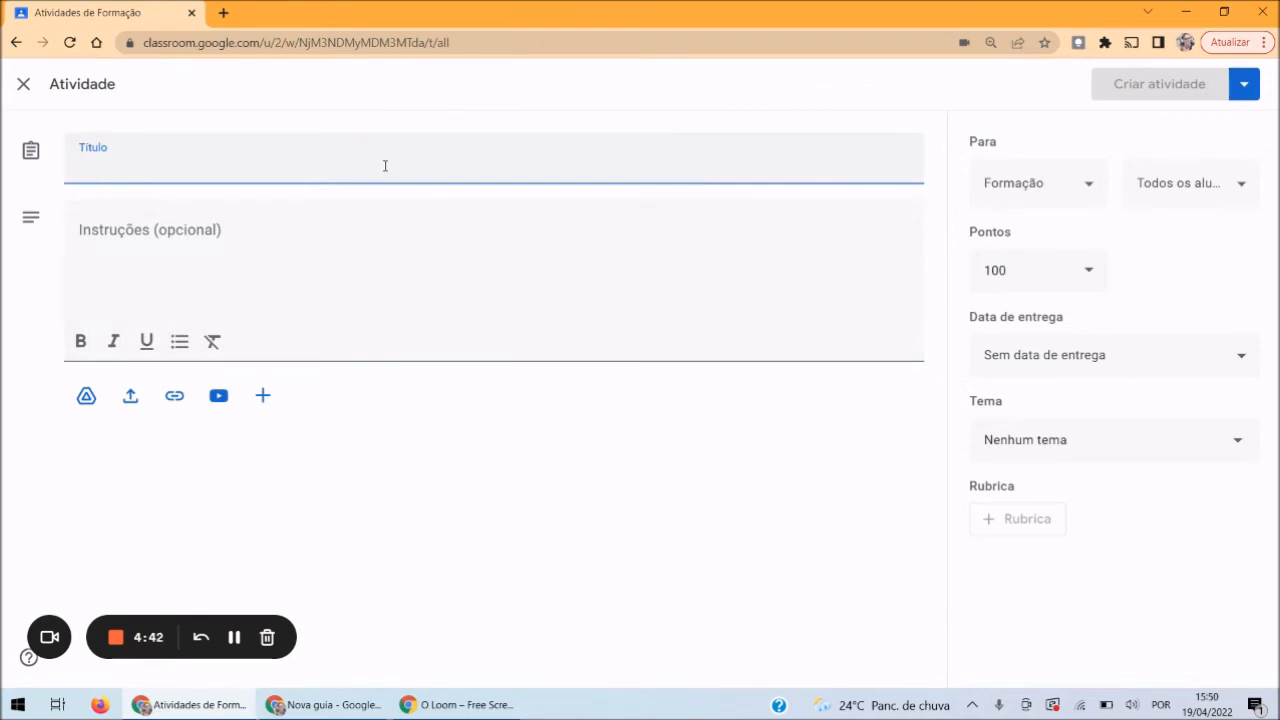
type("0bra")
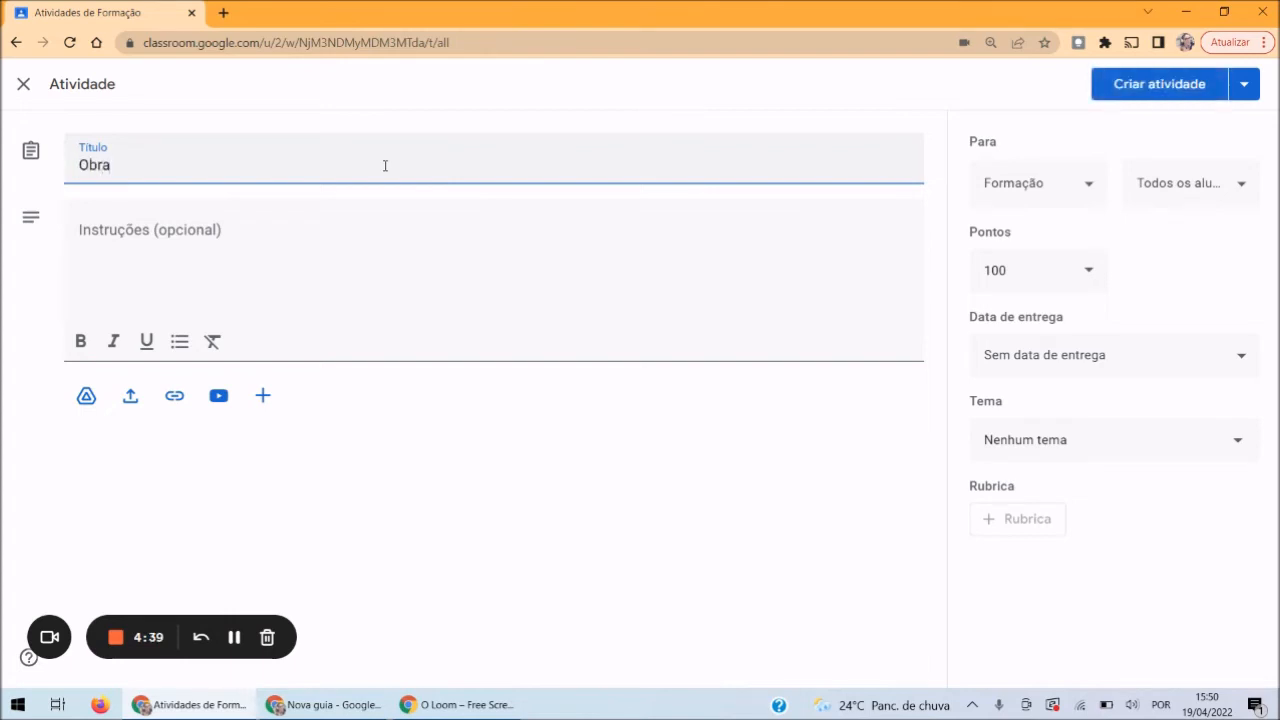
left_click(353, 286)
type("R")
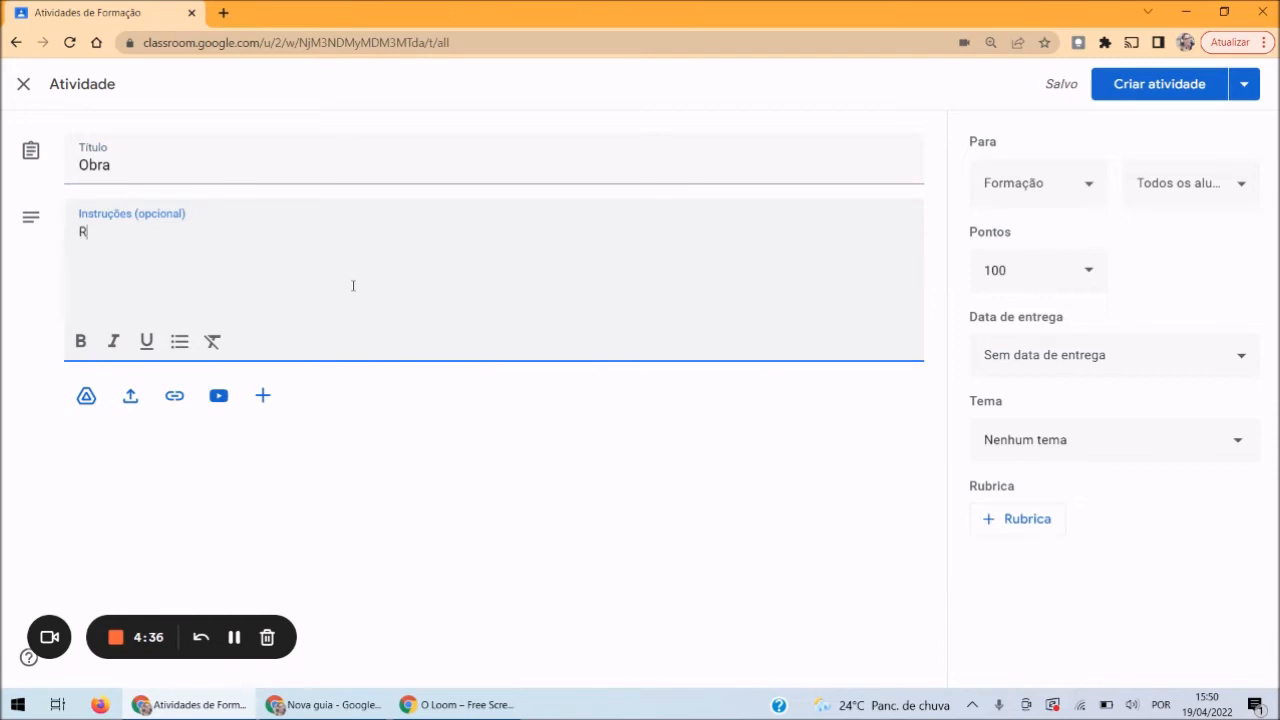
type("eleitura")
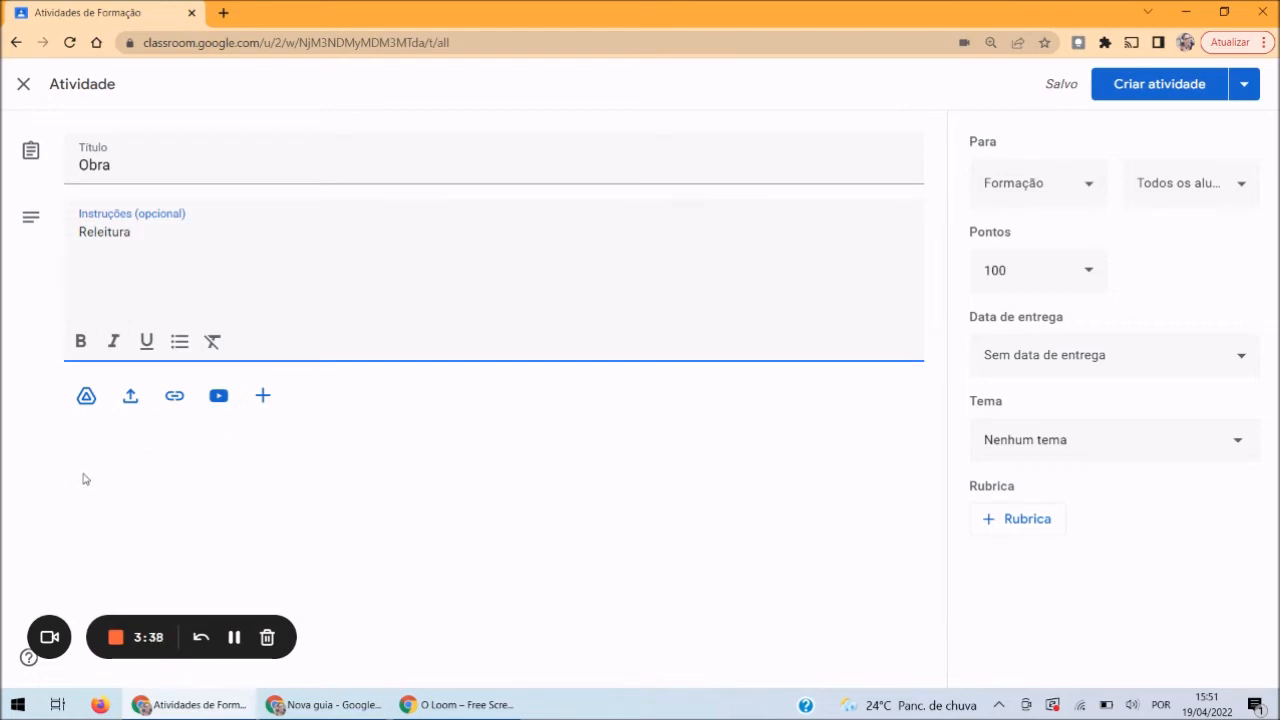
Attach a new presentation, name it "Obra", and set its student access to "Os alunos podem editar o arquivo"
left_click(265, 398)
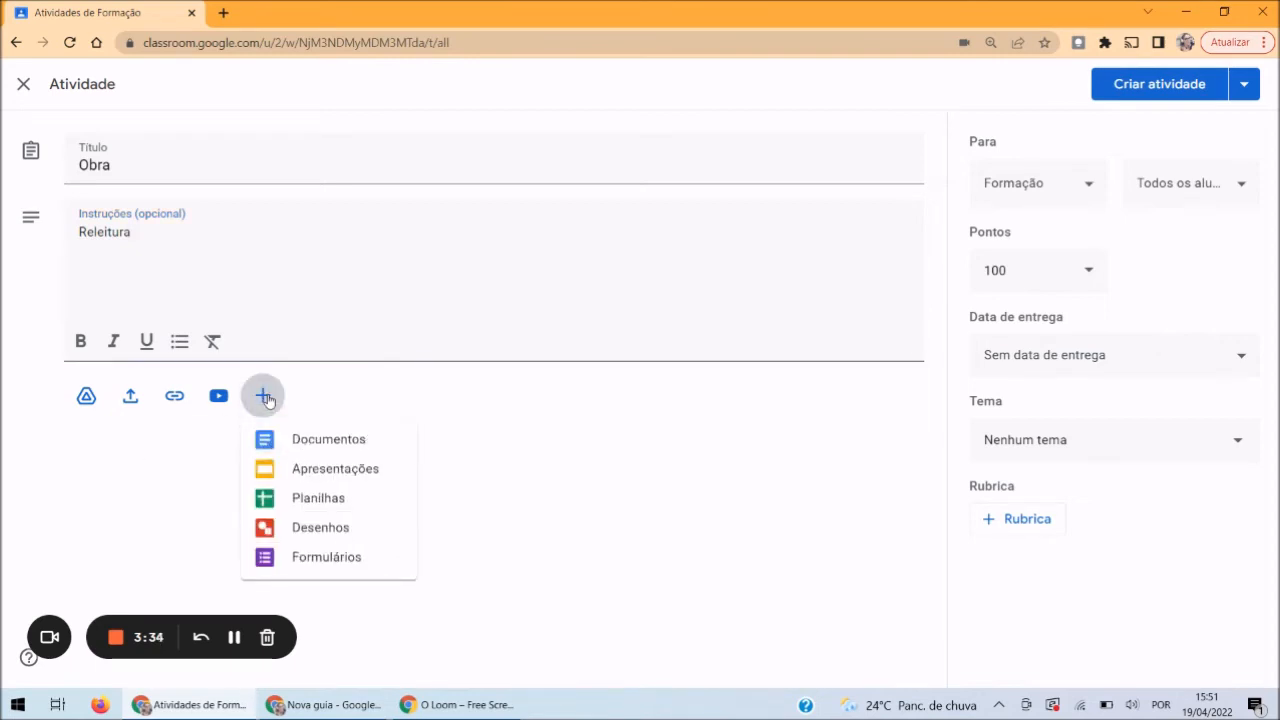
left_click(311, 473)
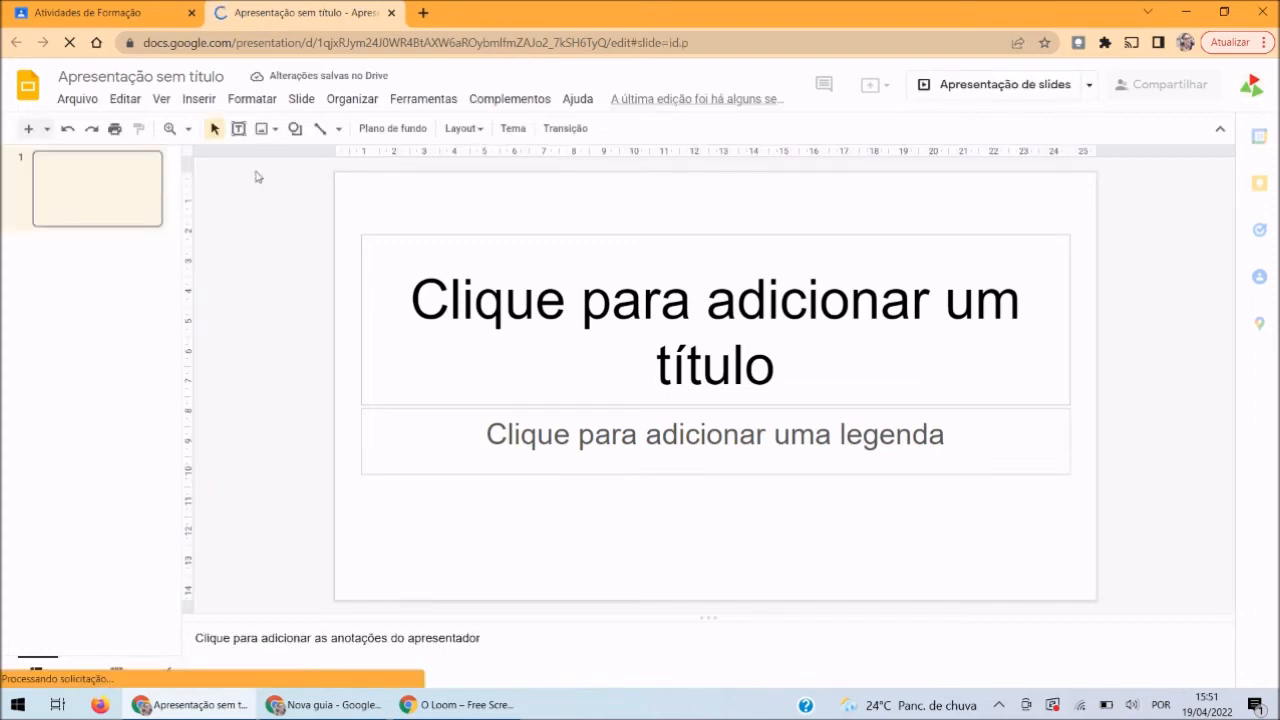
left_click(181, 70)
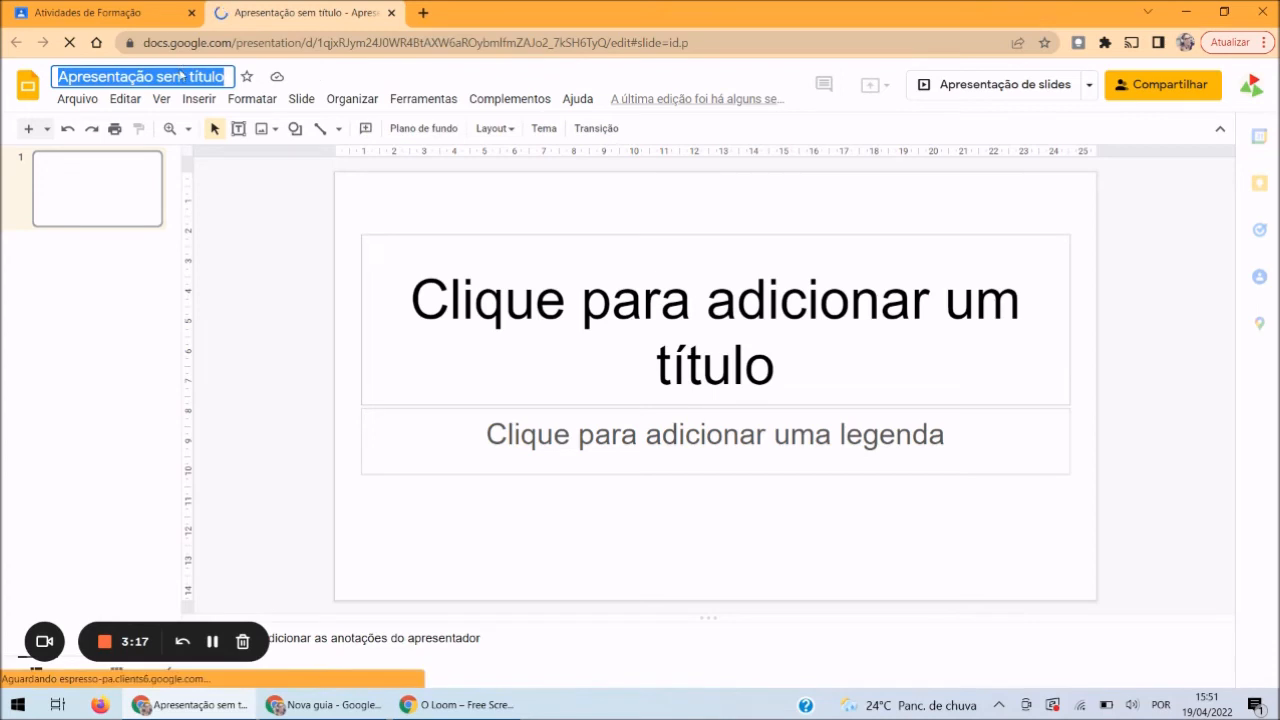
type("Obra")
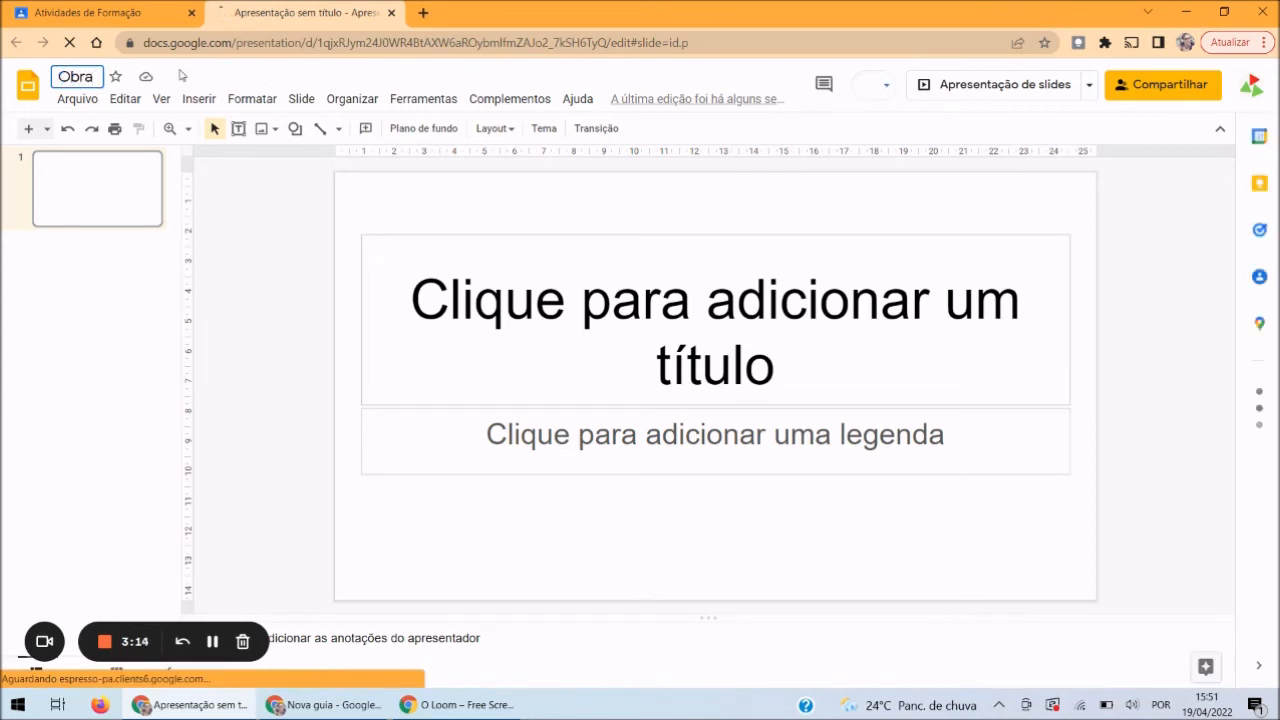
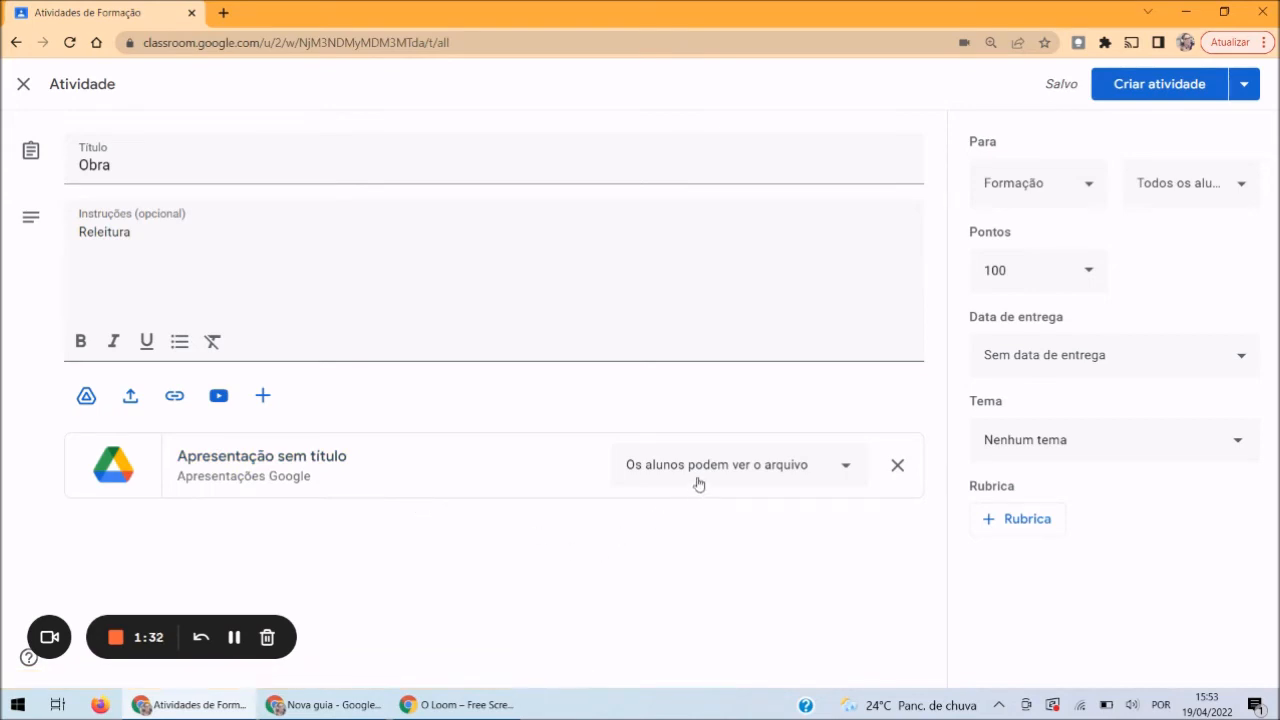
left_click(840, 471)
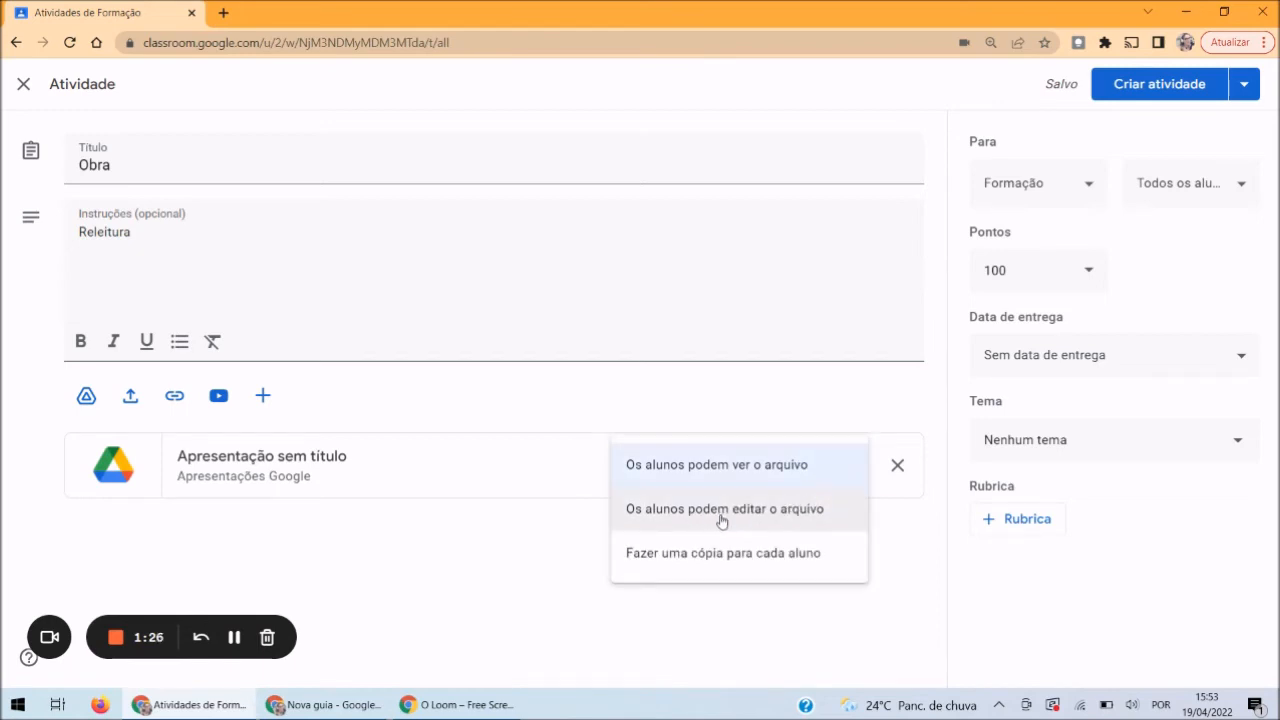
left_click(770, 521)
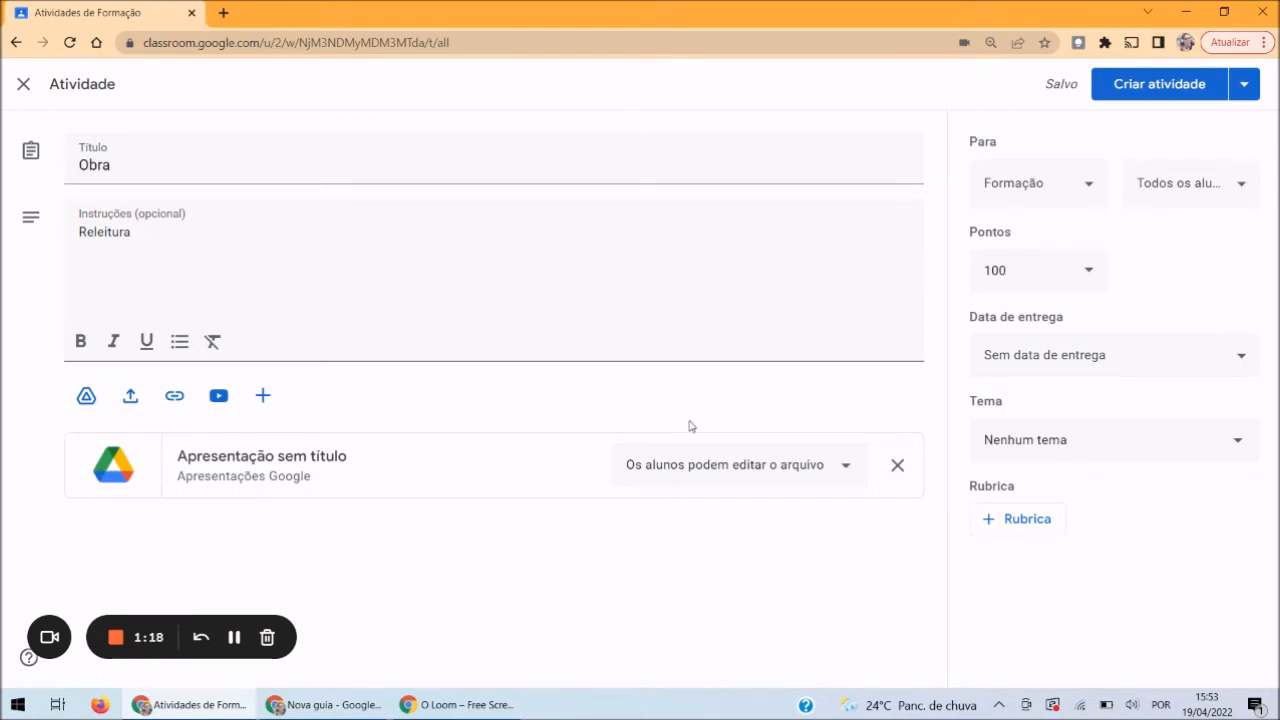
Examine the target class and Pontos options of the "Obra" activity without changing them
left_click(1010, 196)
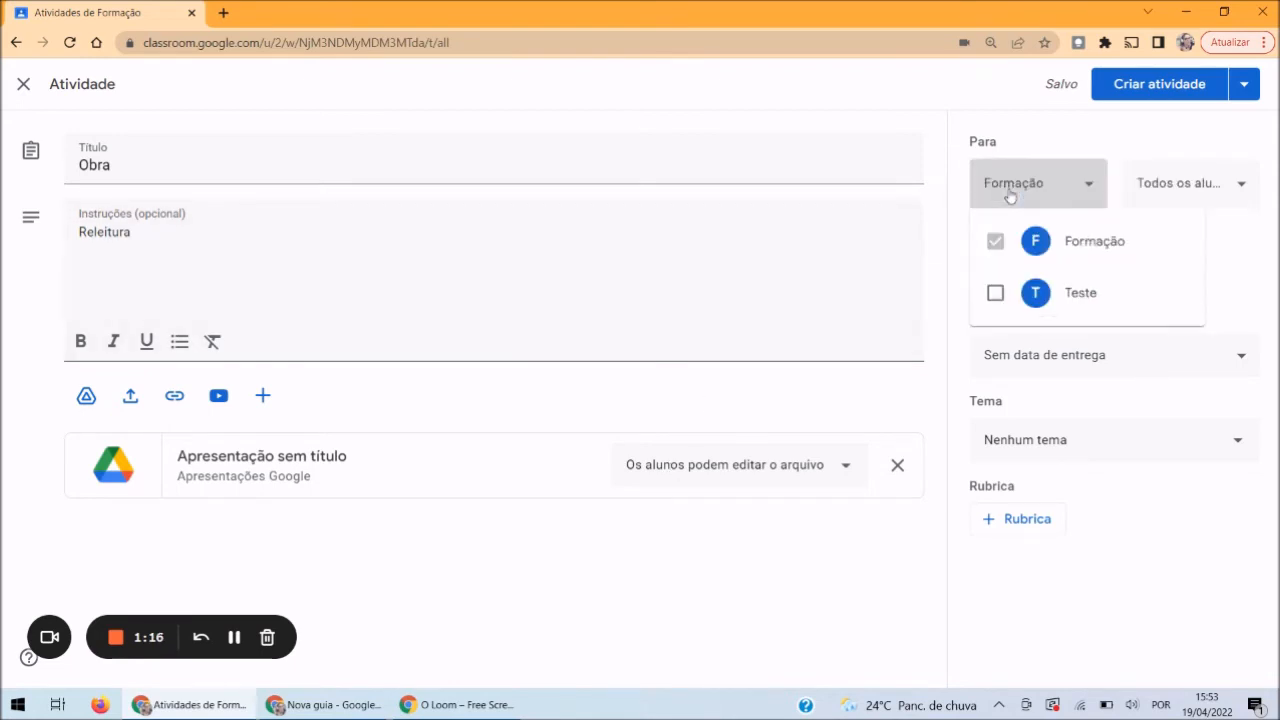
left_click(940, 372)
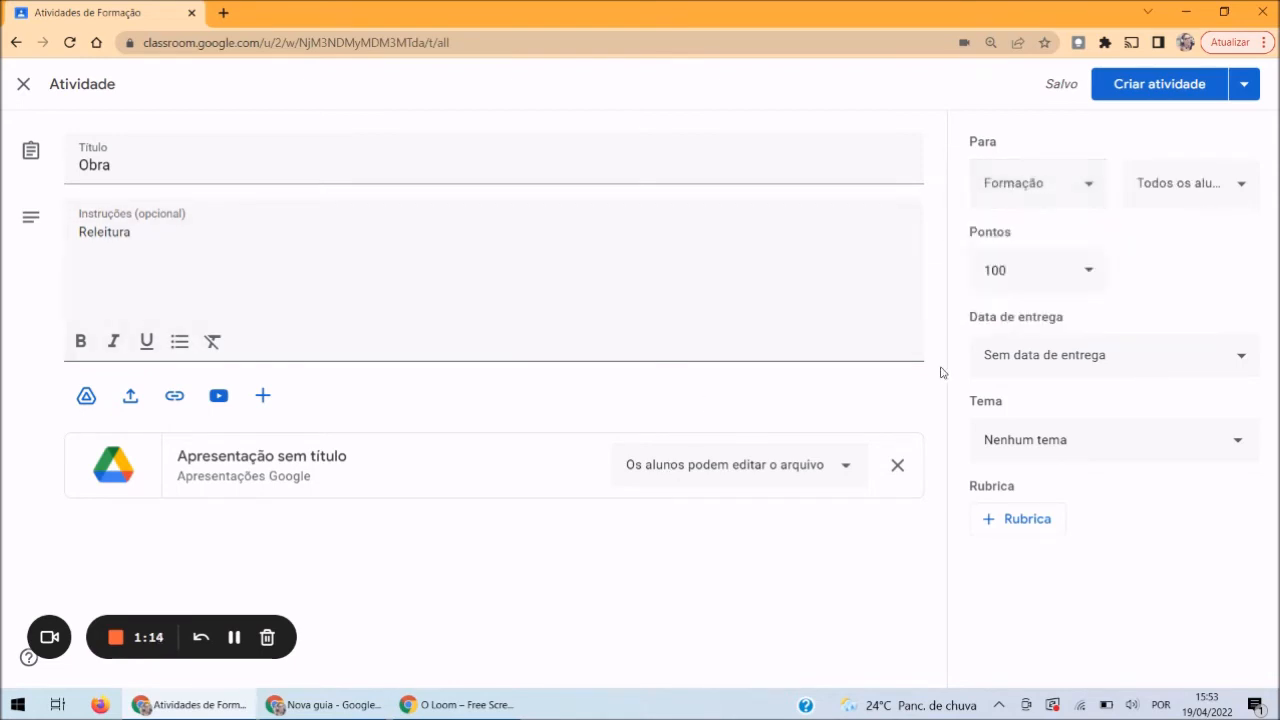
left_click(1007, 267)
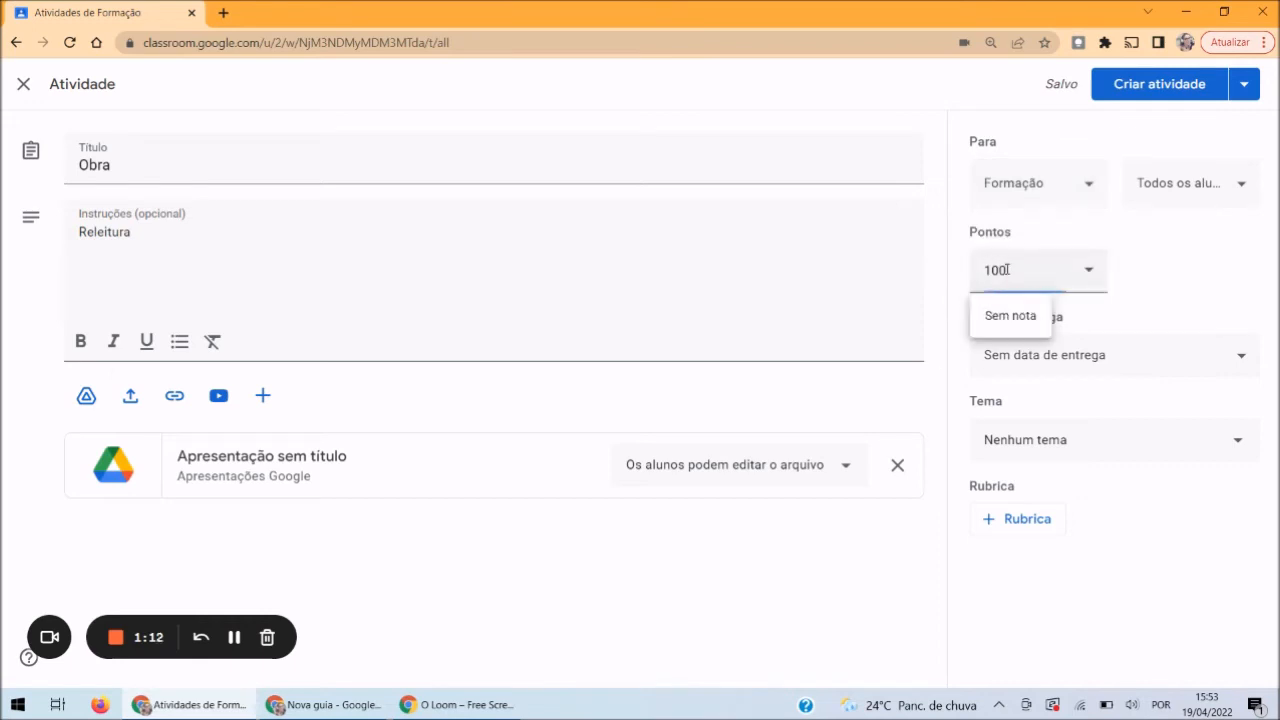
left_click(932, 426)
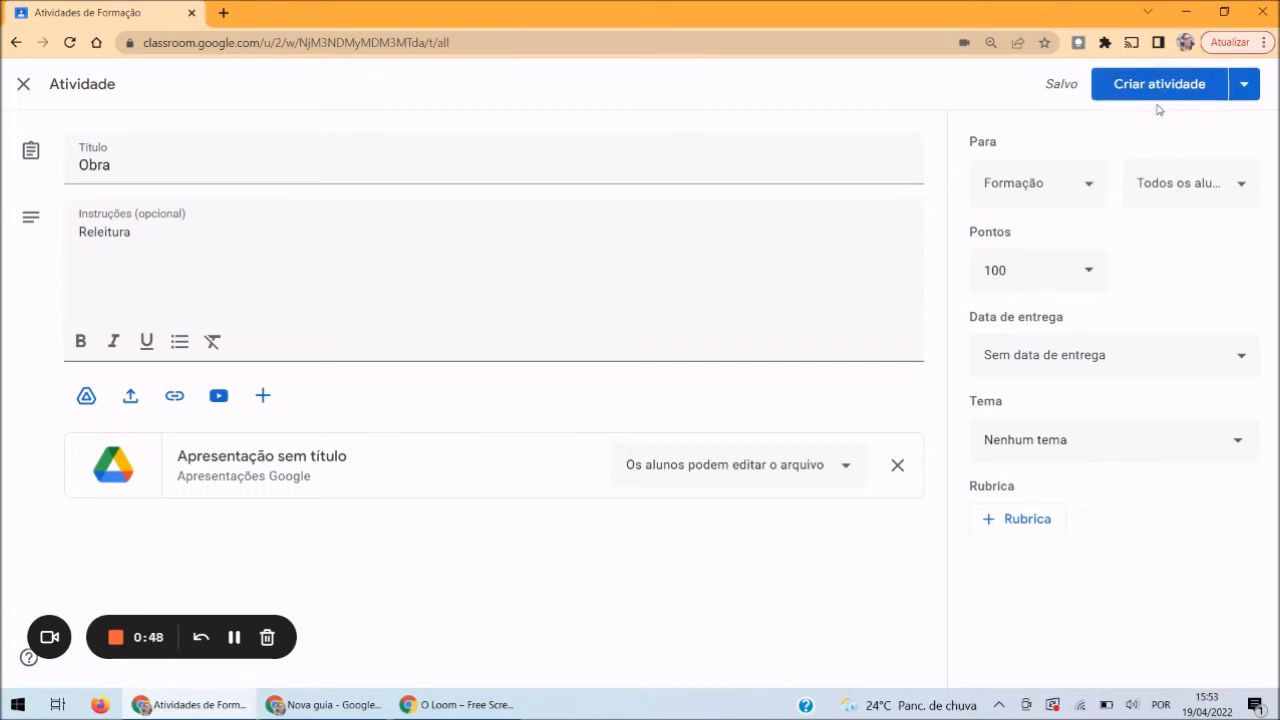
Examine the activity's publishing options and its scheduling date choices, then cancel the scheduling
left_click(1246, 86)
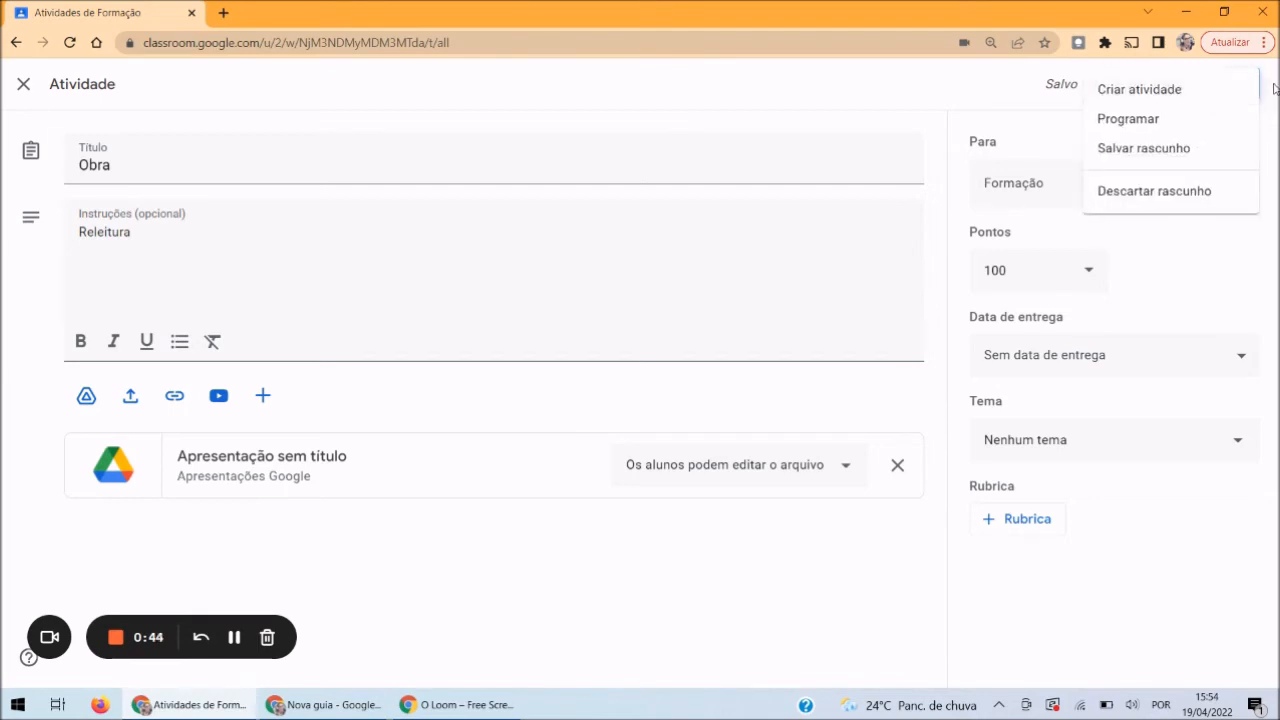
left_click(1276, 89)
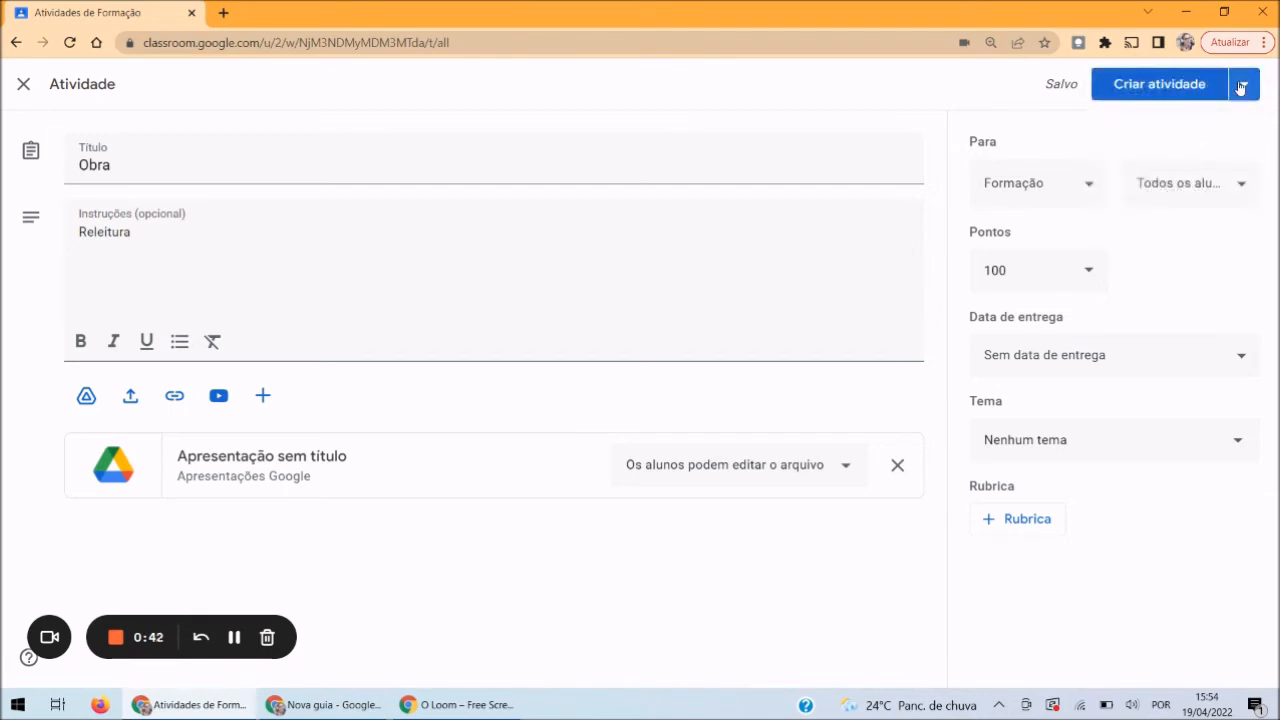
left_click(1243, 86)
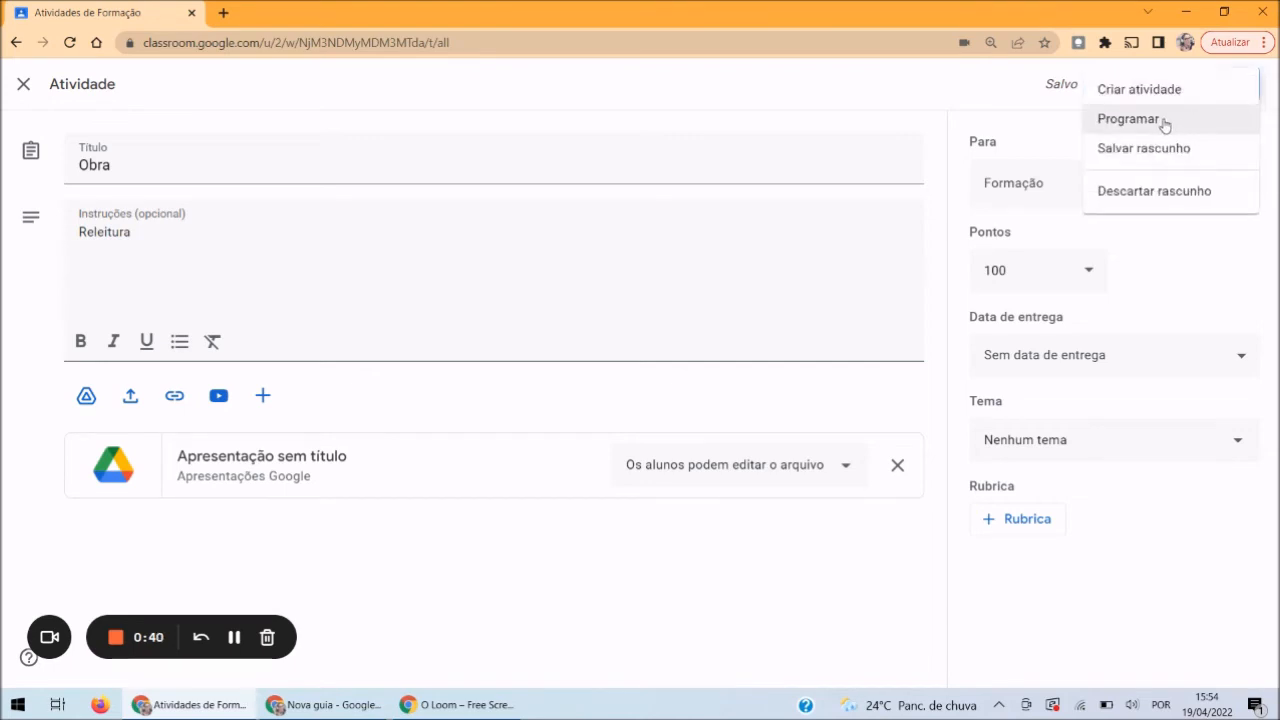
left_click(1130, 119)
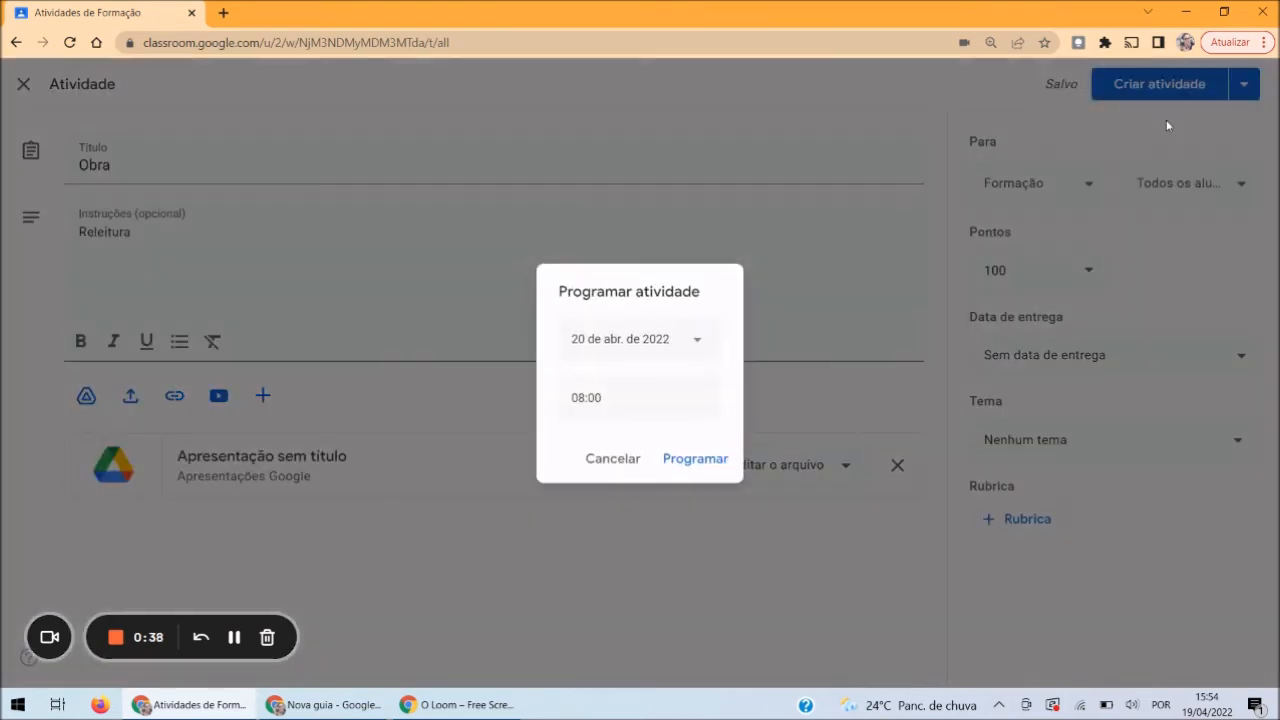
left_click(695, 348)
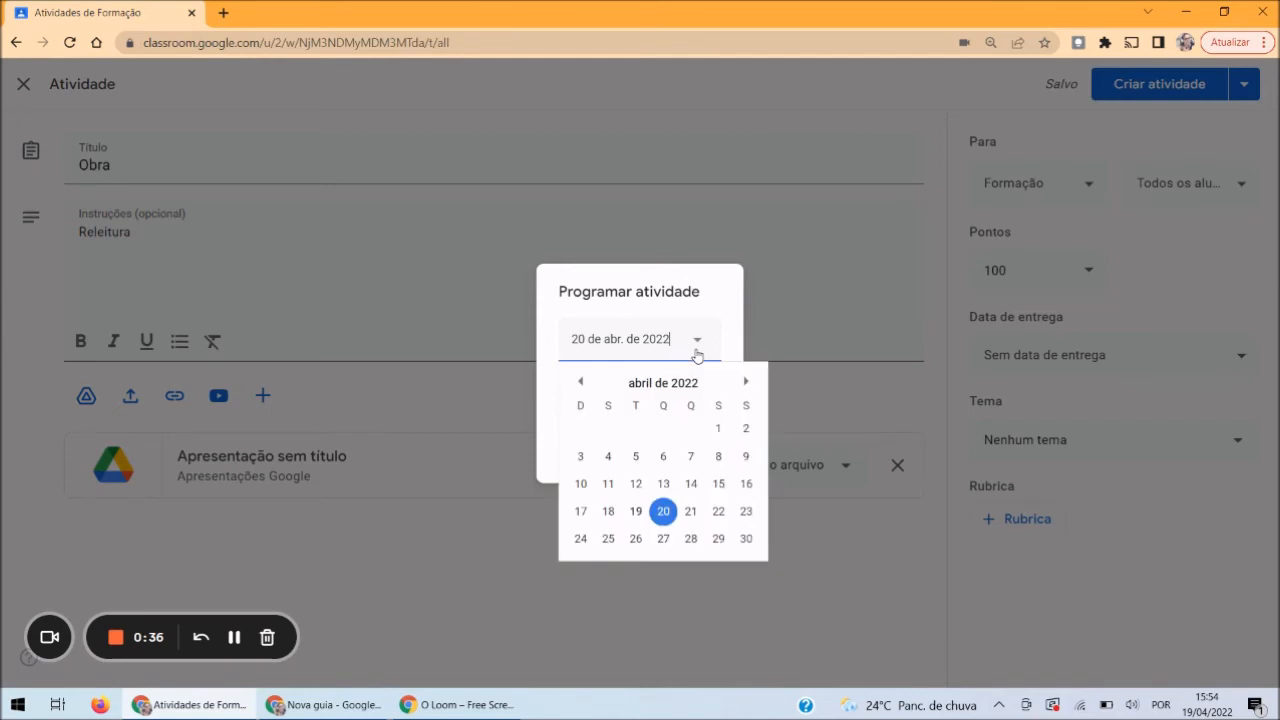
left_click(725, 302)
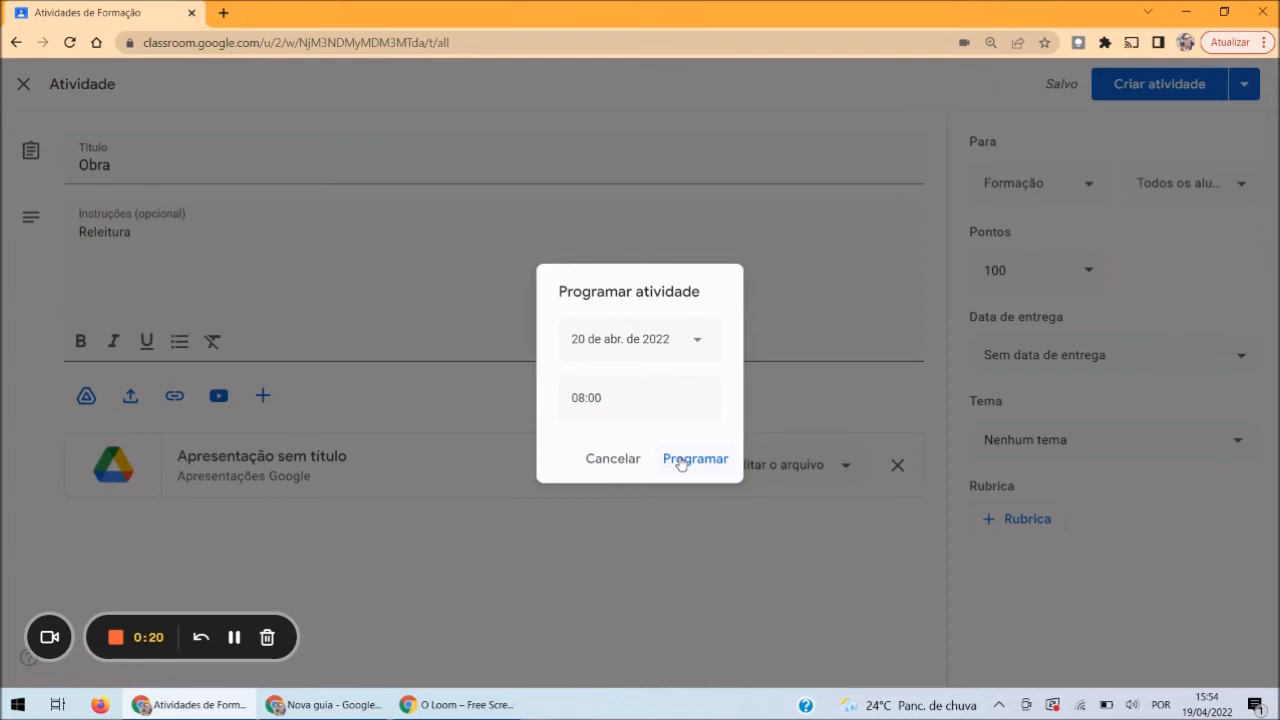
left_click(622, 456)
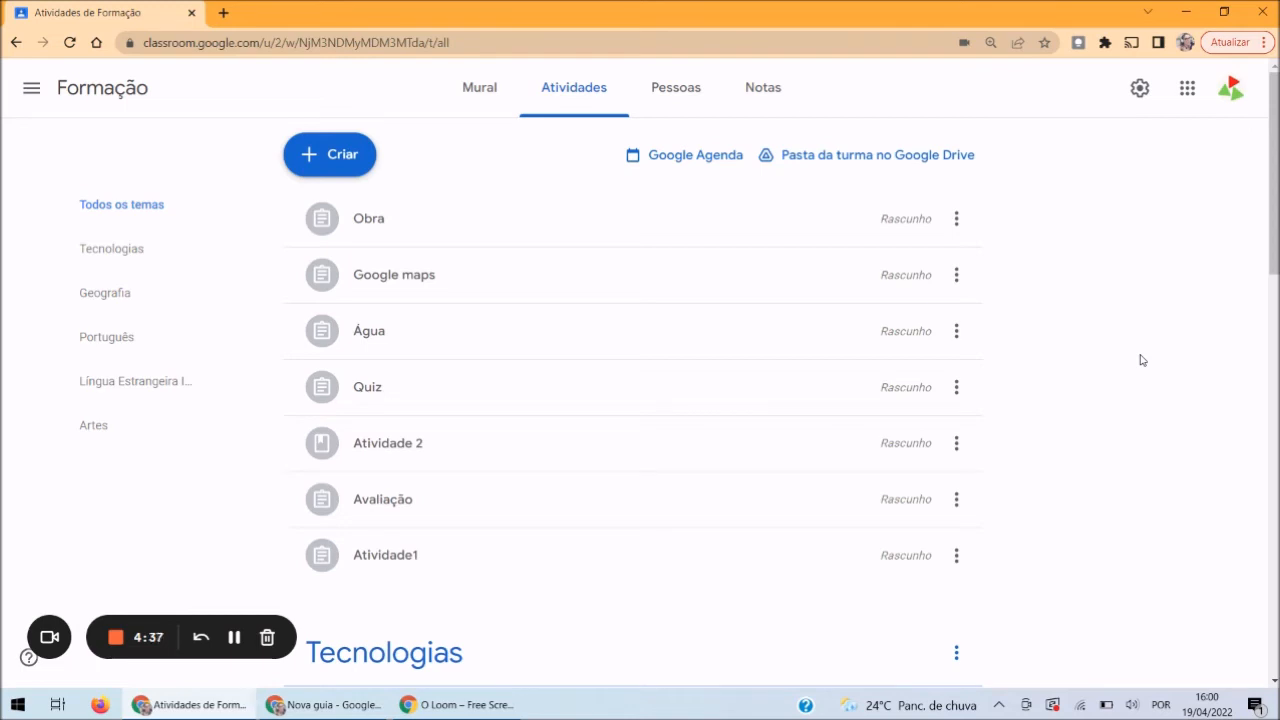
Create a new Pergunta with the question "Qual app Google você mais utiliza?"
left_click(343, 152)
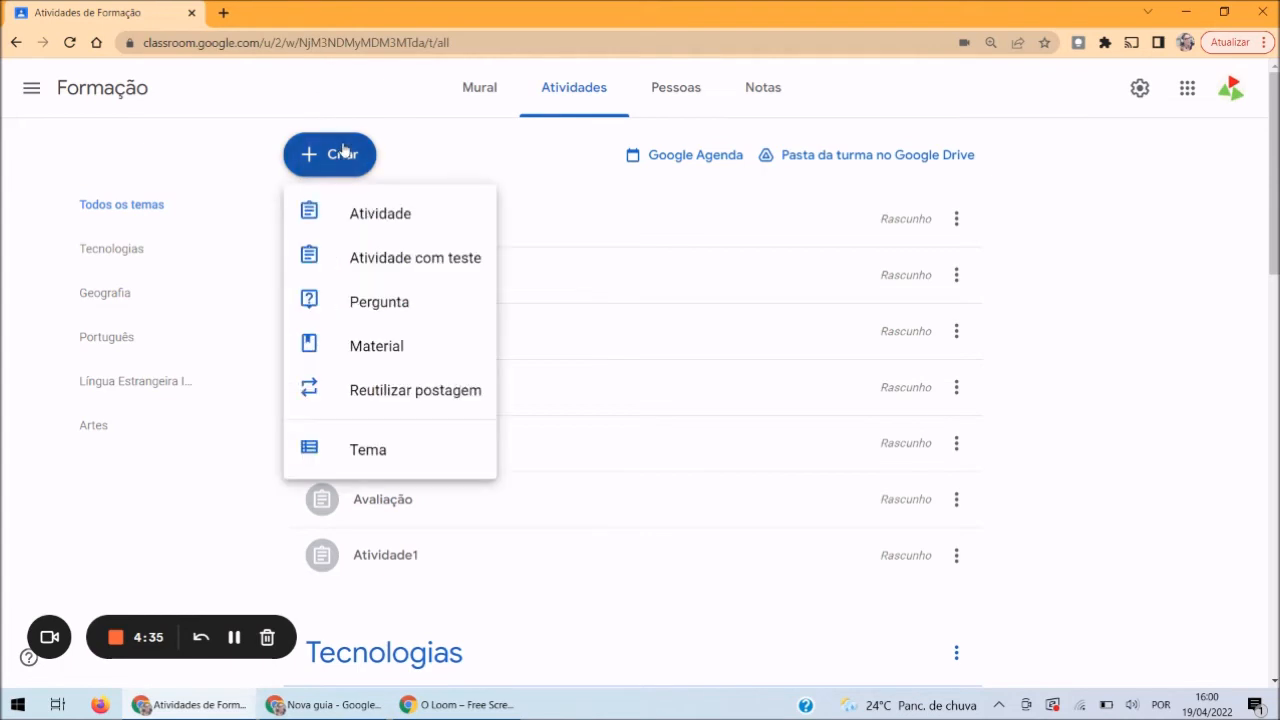
left_click(375, 306)
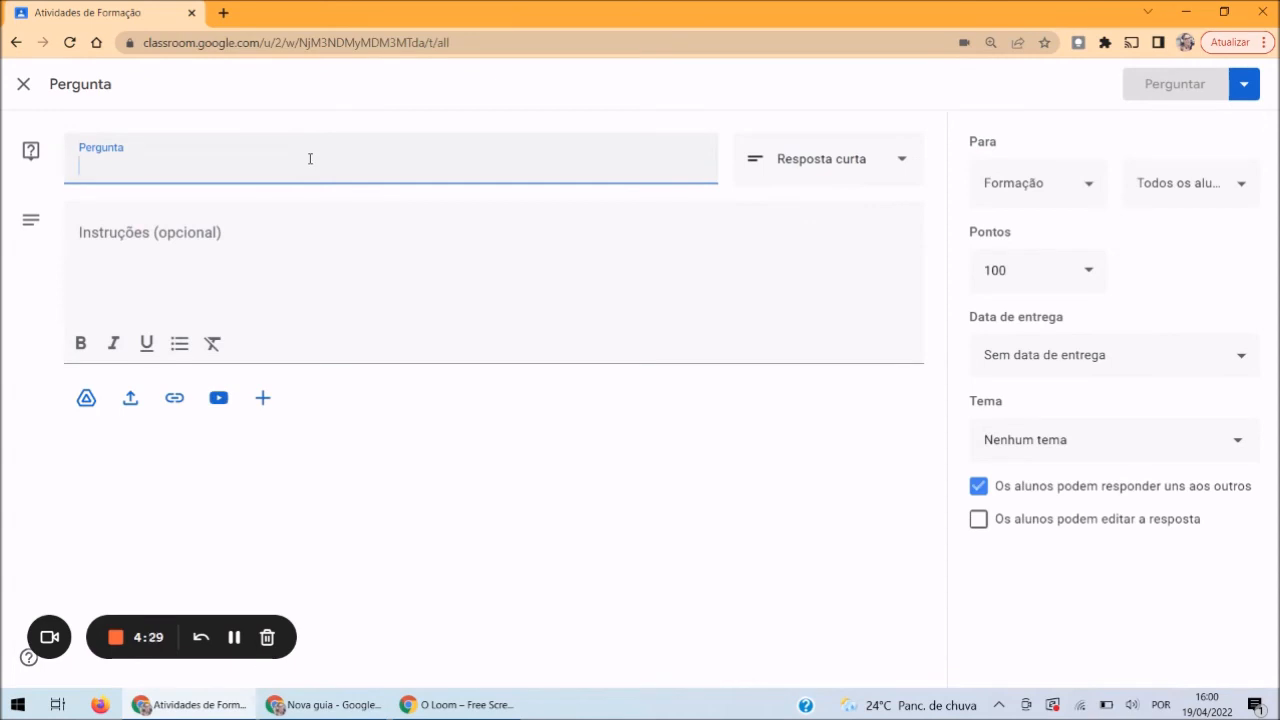
type("Qual ap")
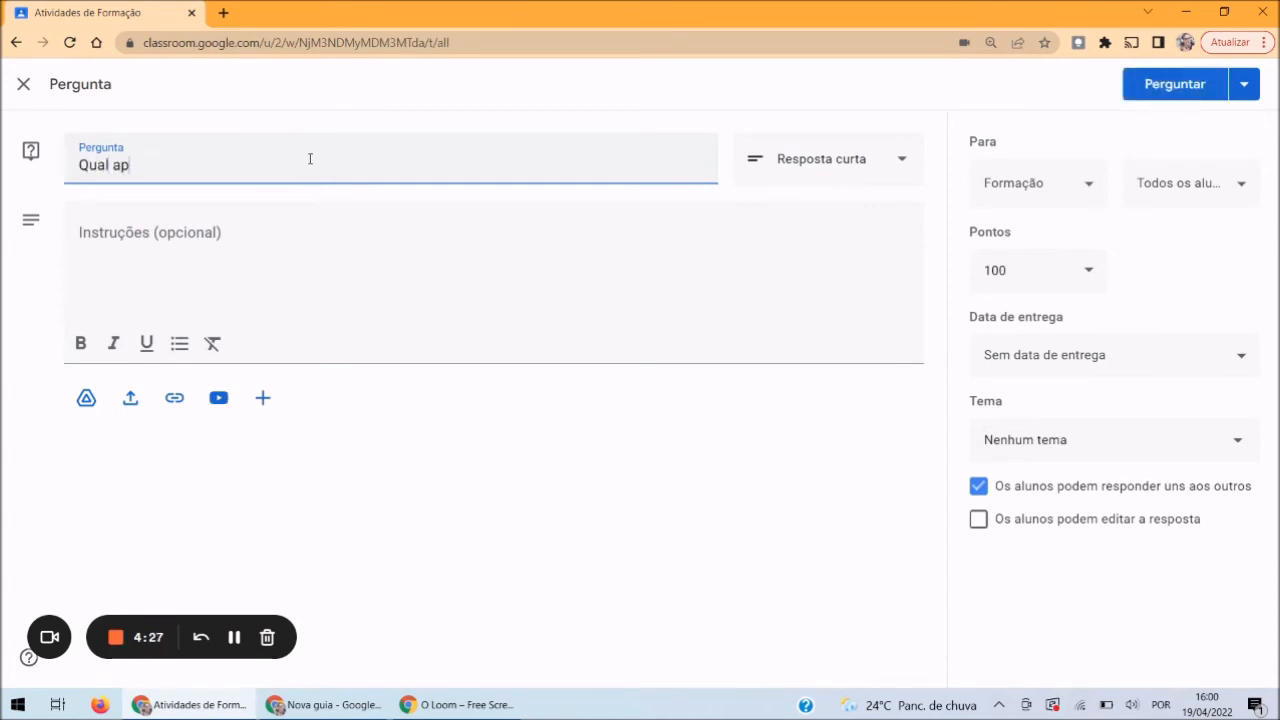
type("p Google você")
key("BackSpace")
type("ê mais")
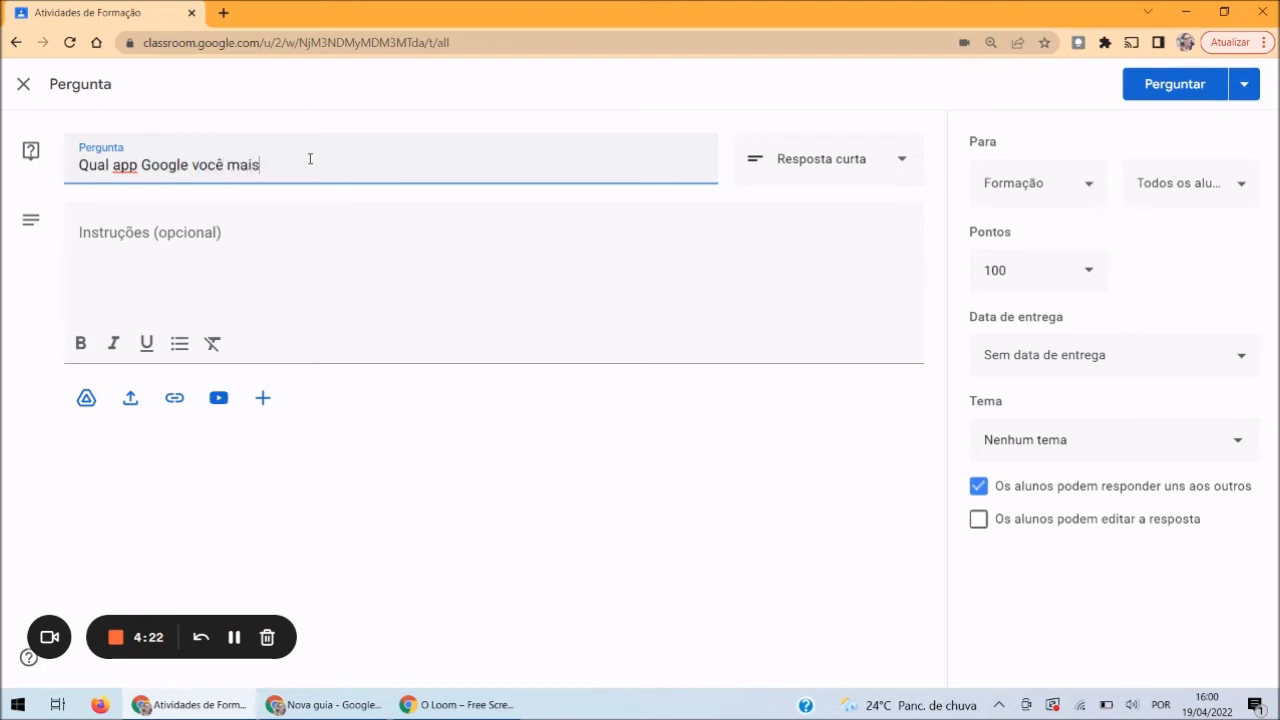
type(" utiliza?")
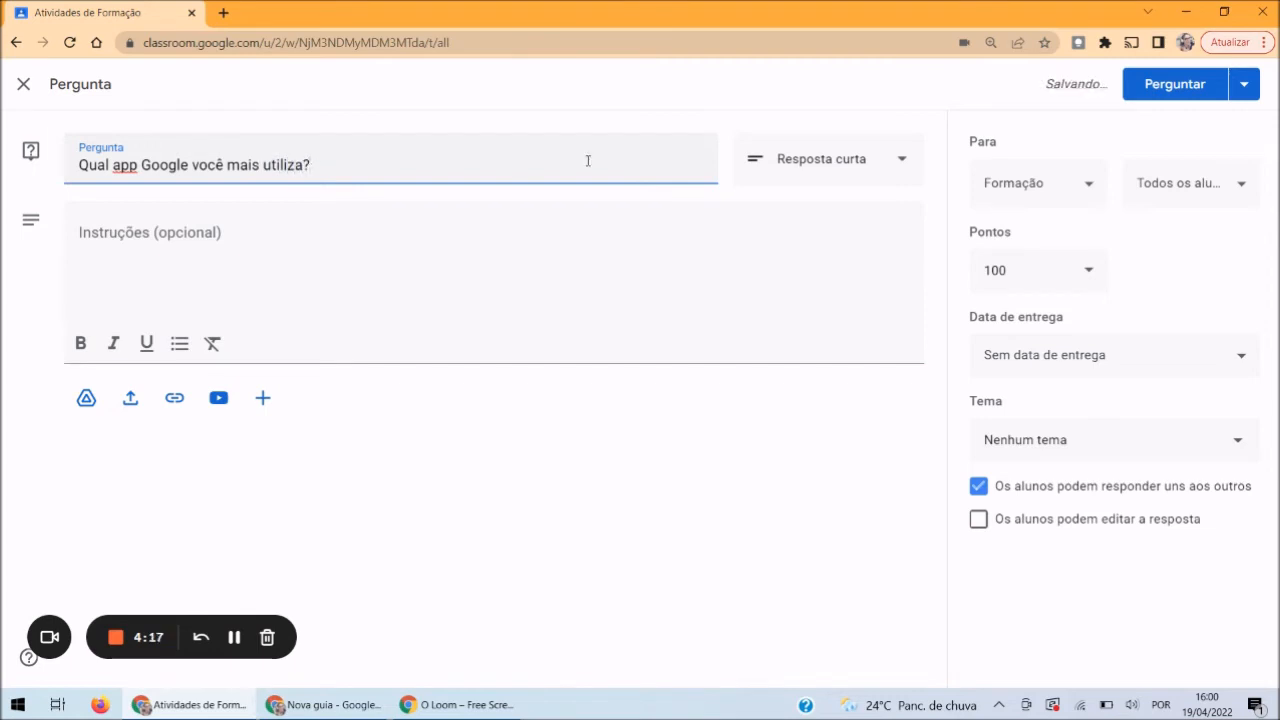
Change the question type to Múltipla escolha and enter the answer options "google documento" and "gmail"
left_click(816, 161)
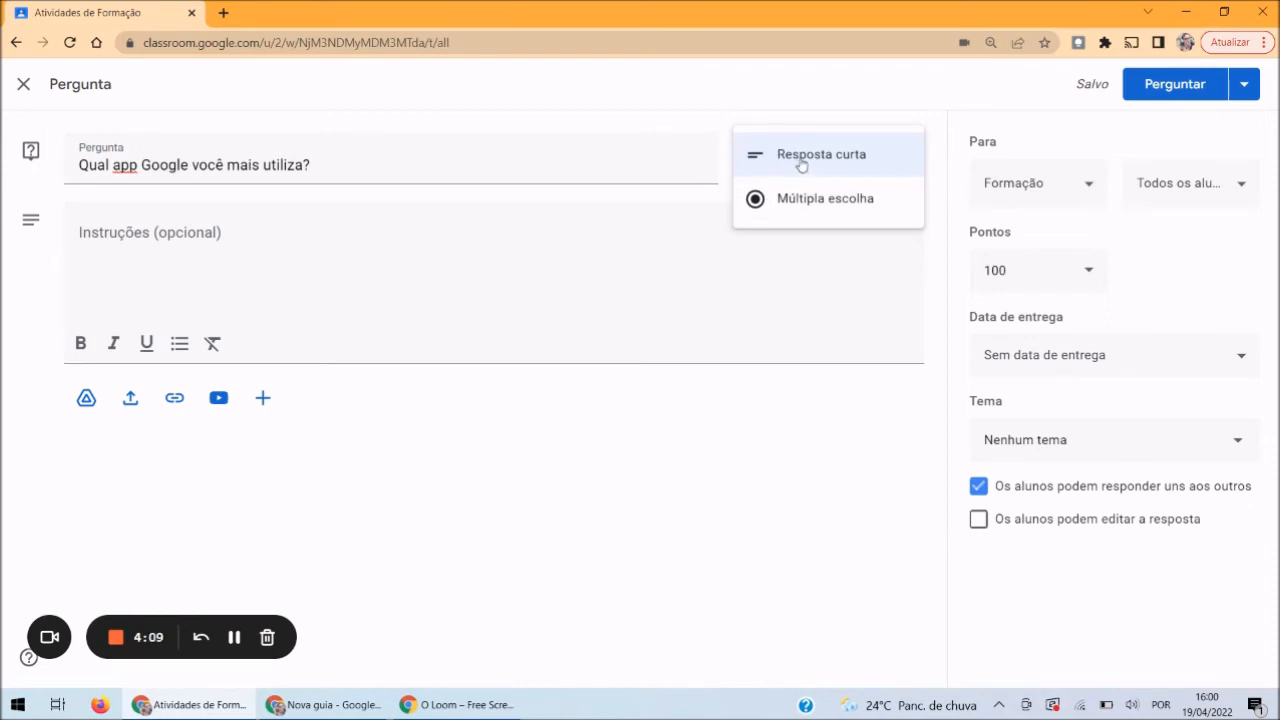
left_click(802, 201)
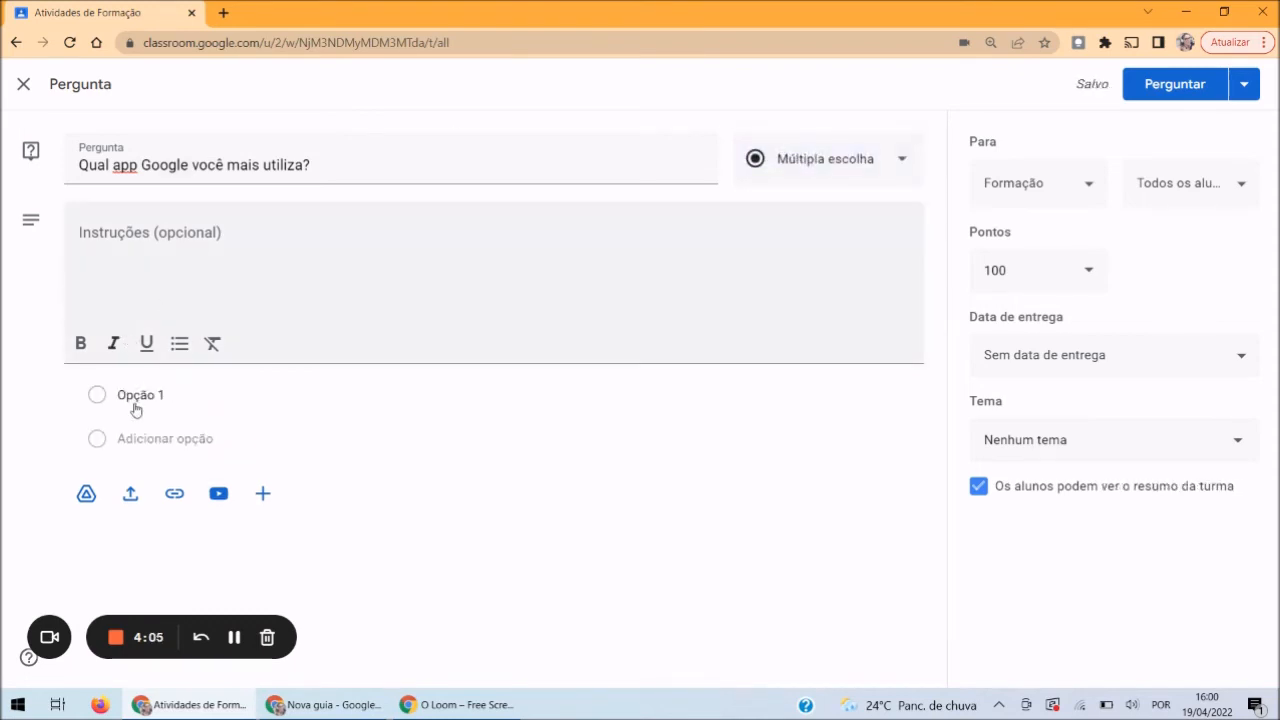
left_click(142, 398)
type("google documento")
left_click(128, 444)
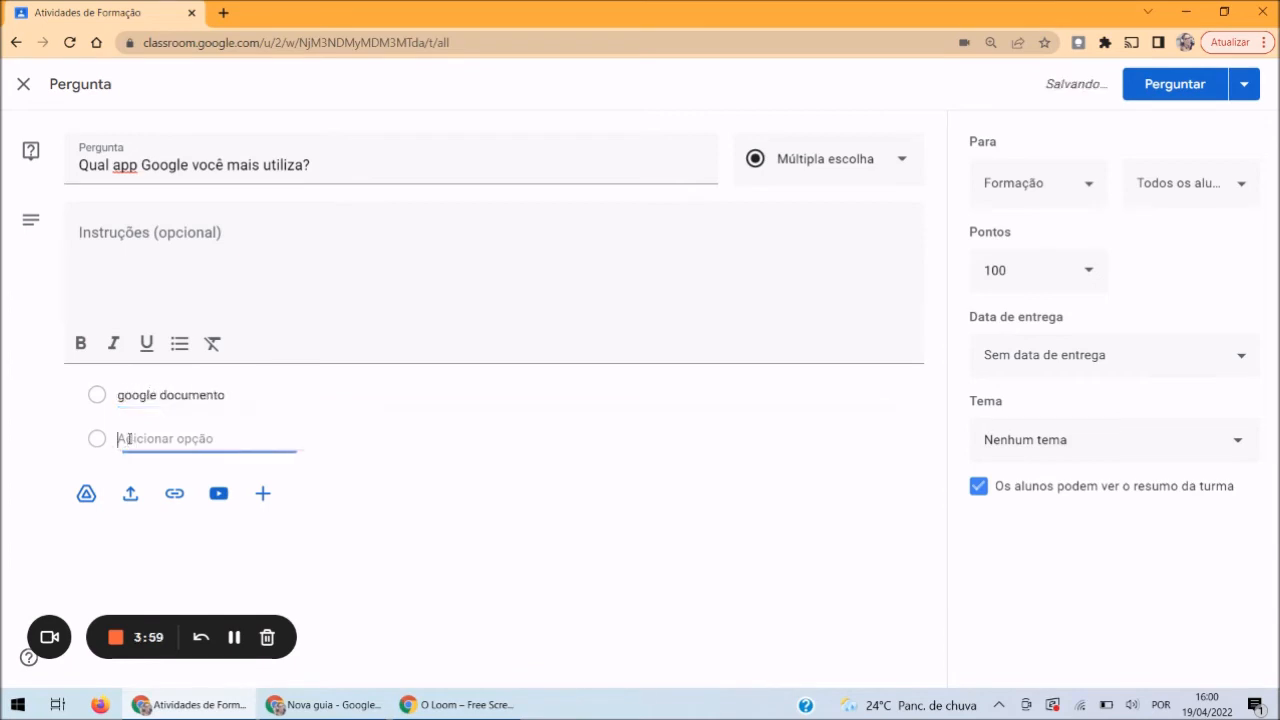
type("gmail")
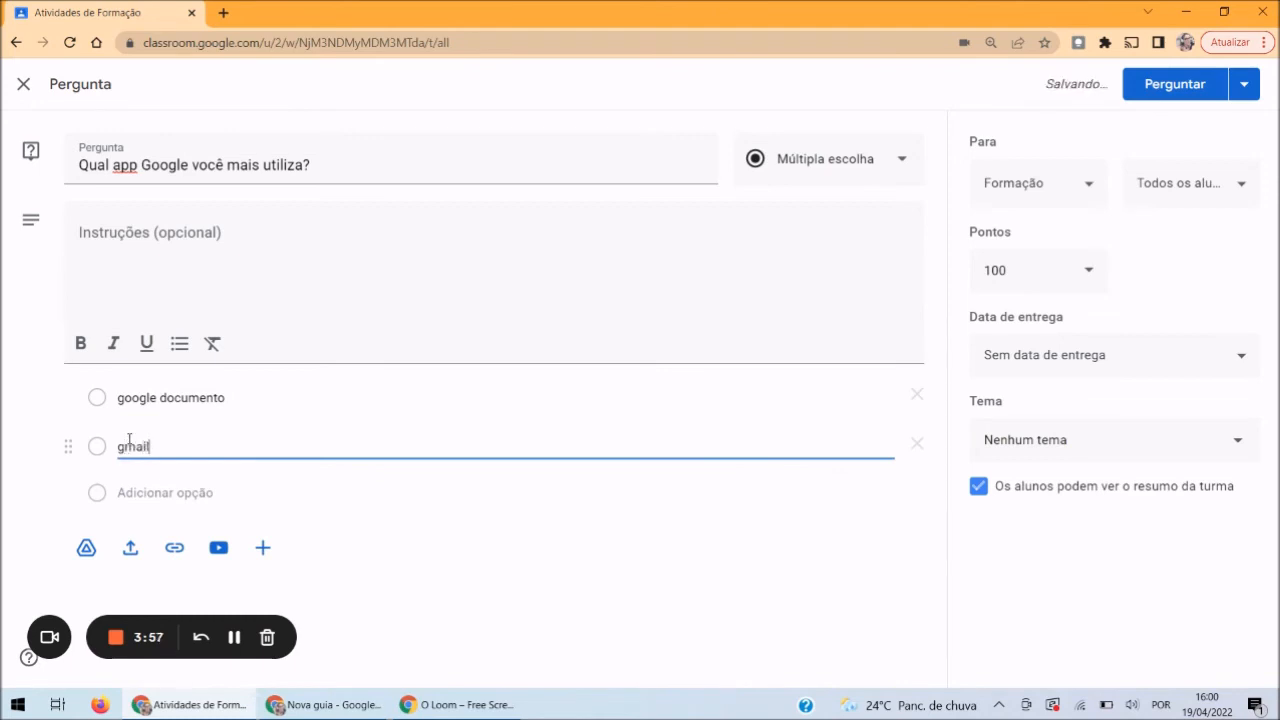
Switch the question type back to Resposta curta and place the cursor in the Instruções field
left_click(846, 168)
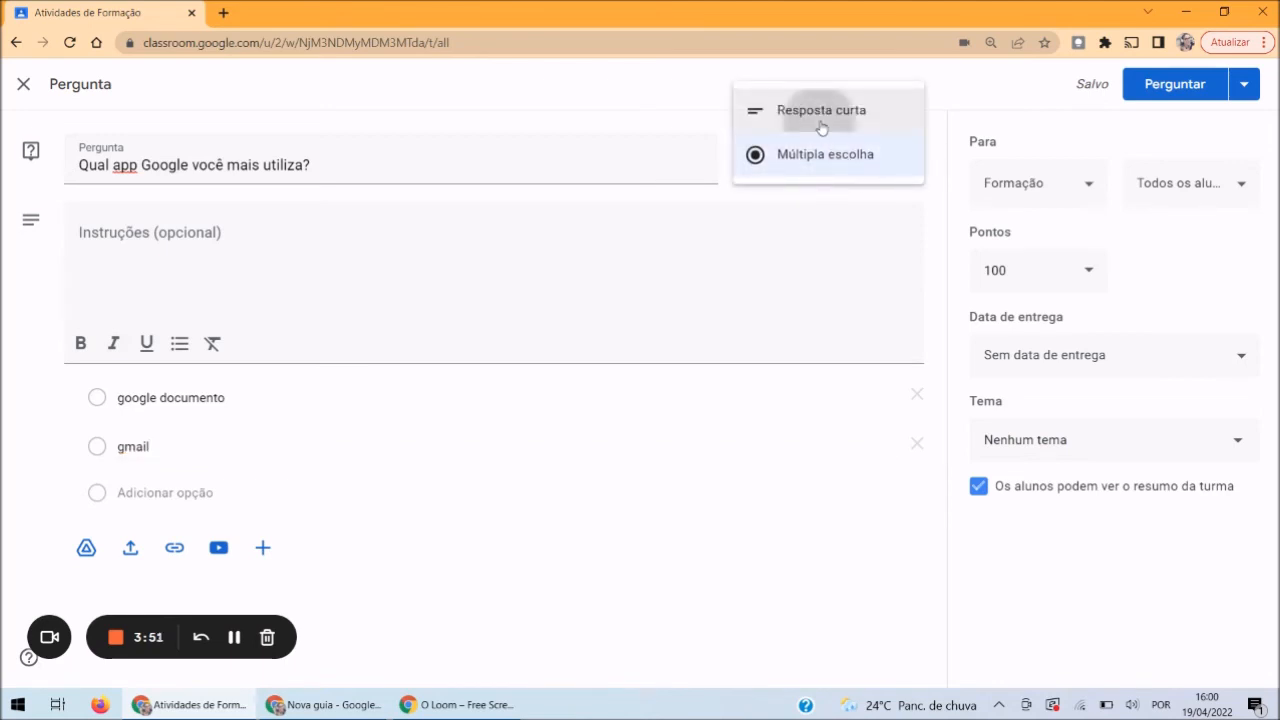
left_click(820, 112)
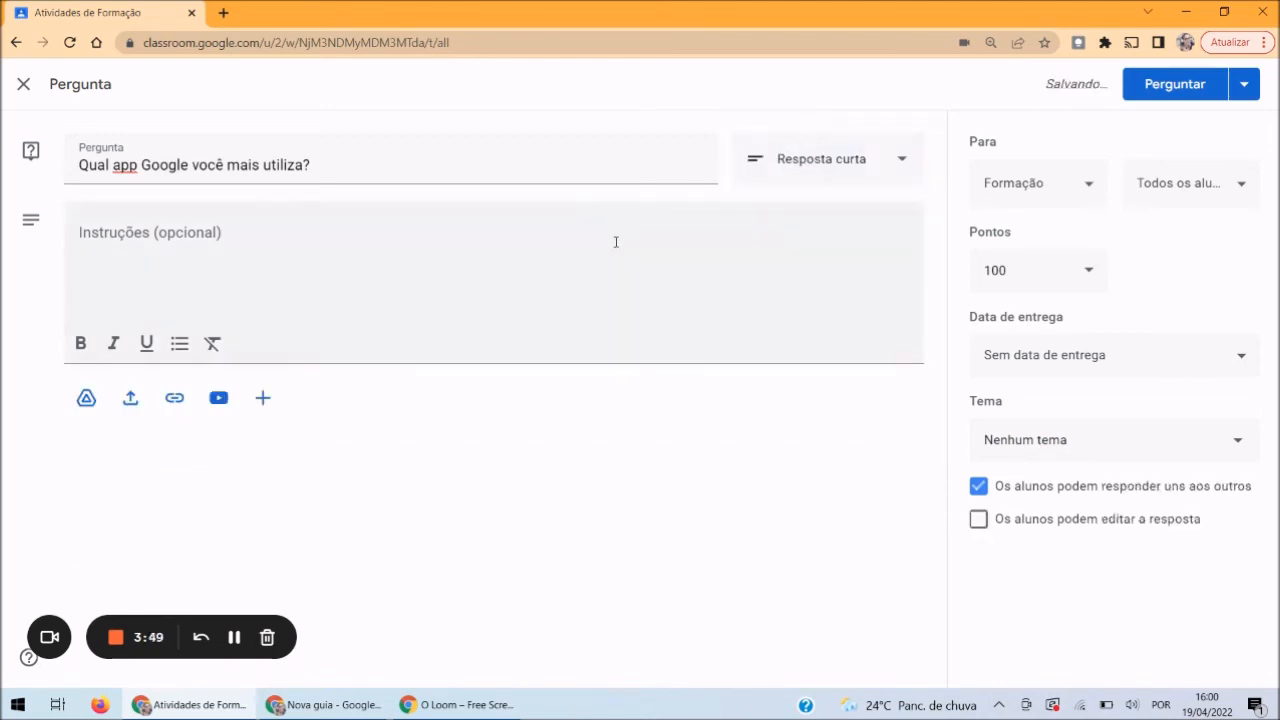
left_click(466, 246)
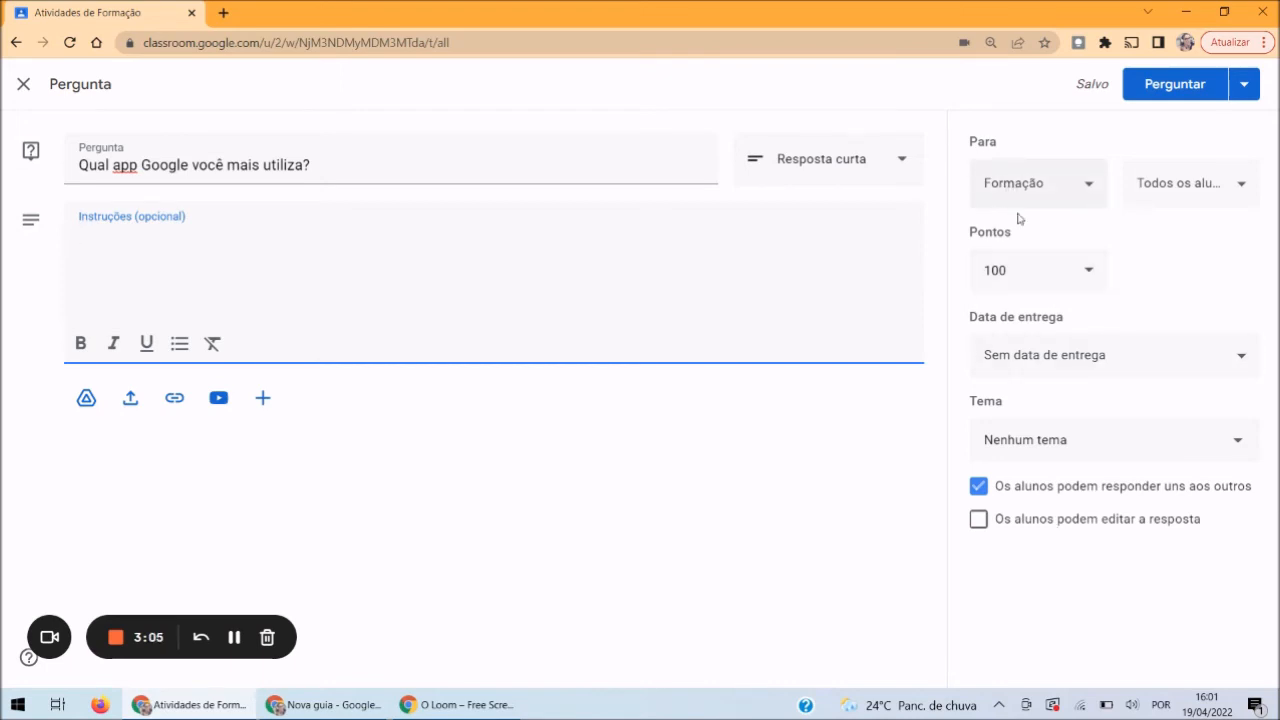
Check the question's points choices and publishing options, then close the question editor
left_click(1006, 279)
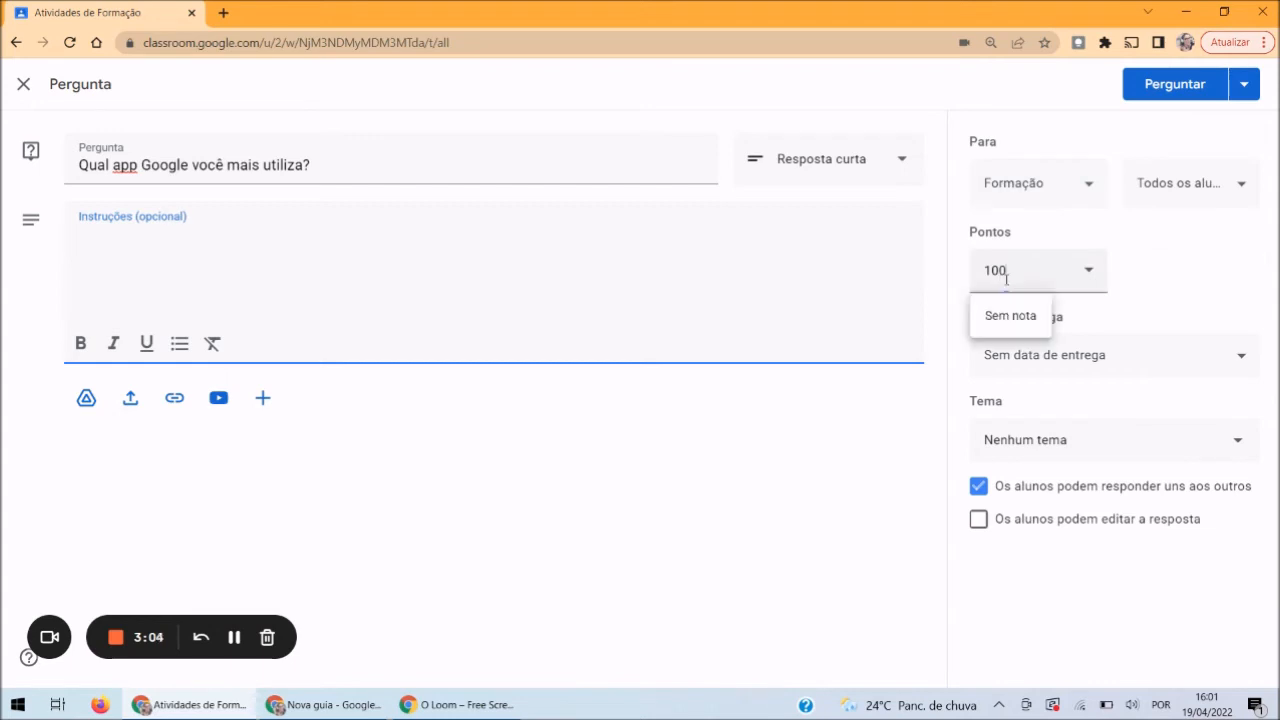
left_click(1172, 289)
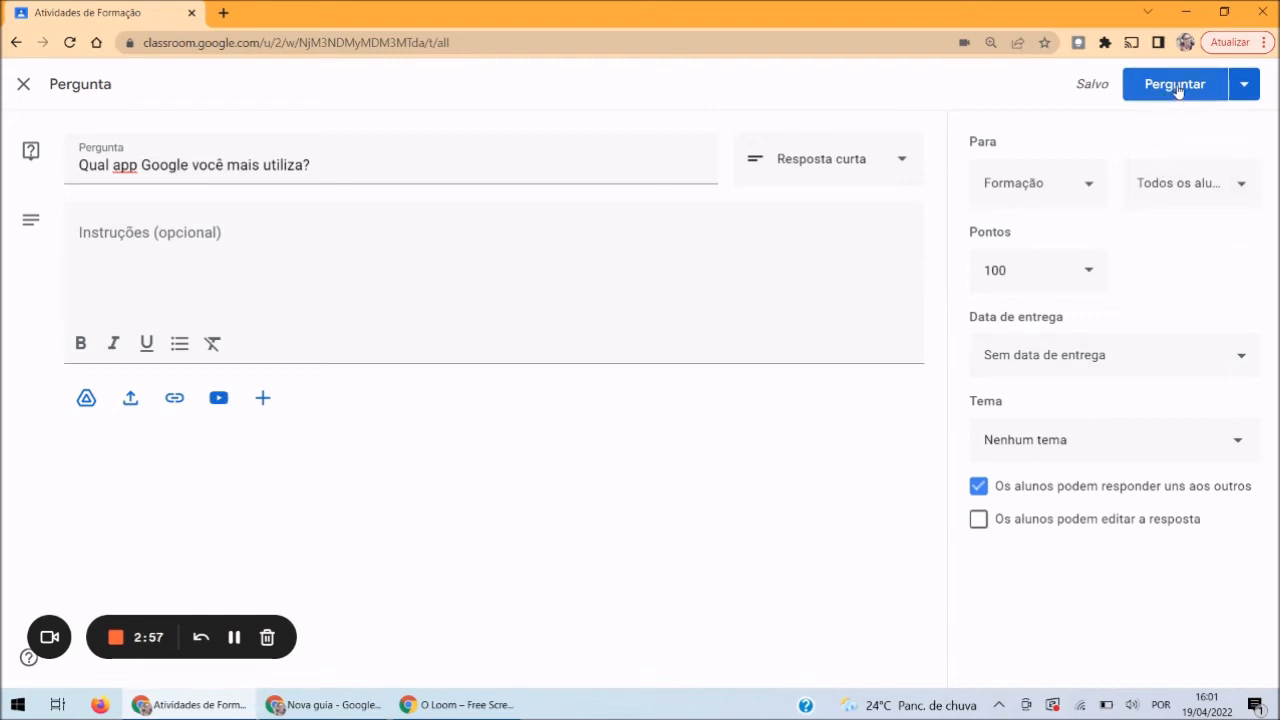
left_click(1245, 90)
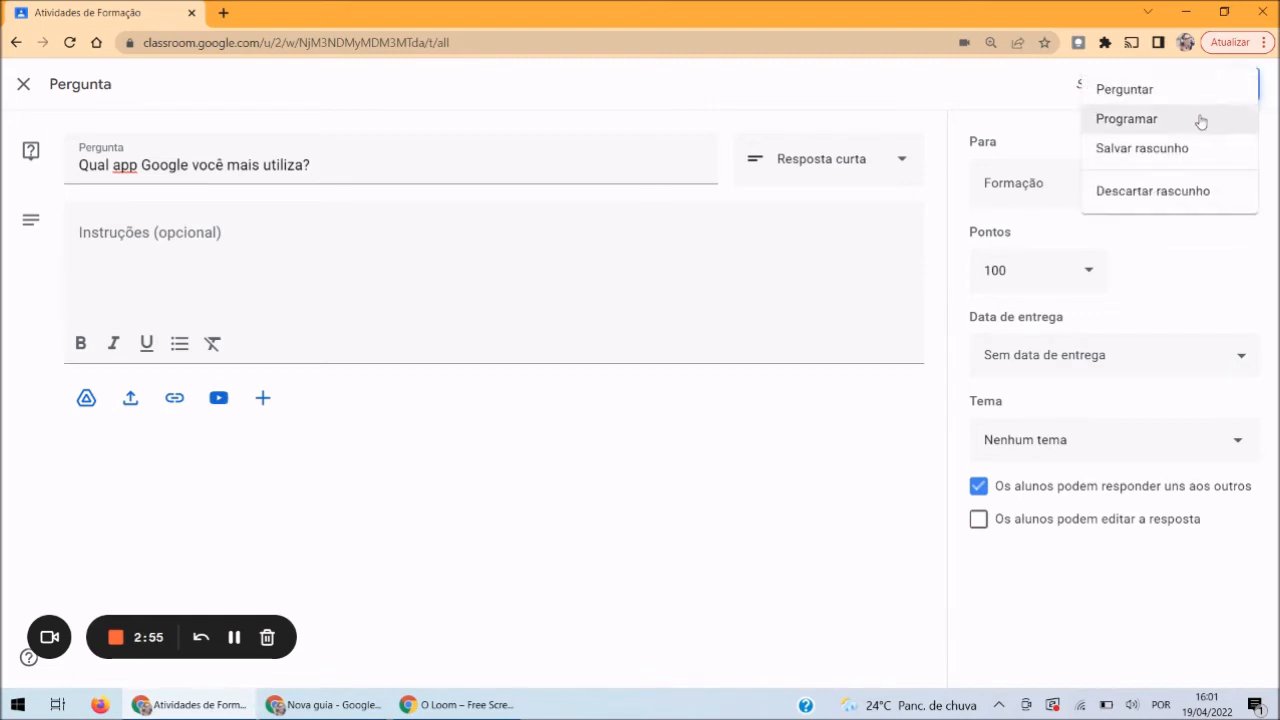
left_click(1035, 98)
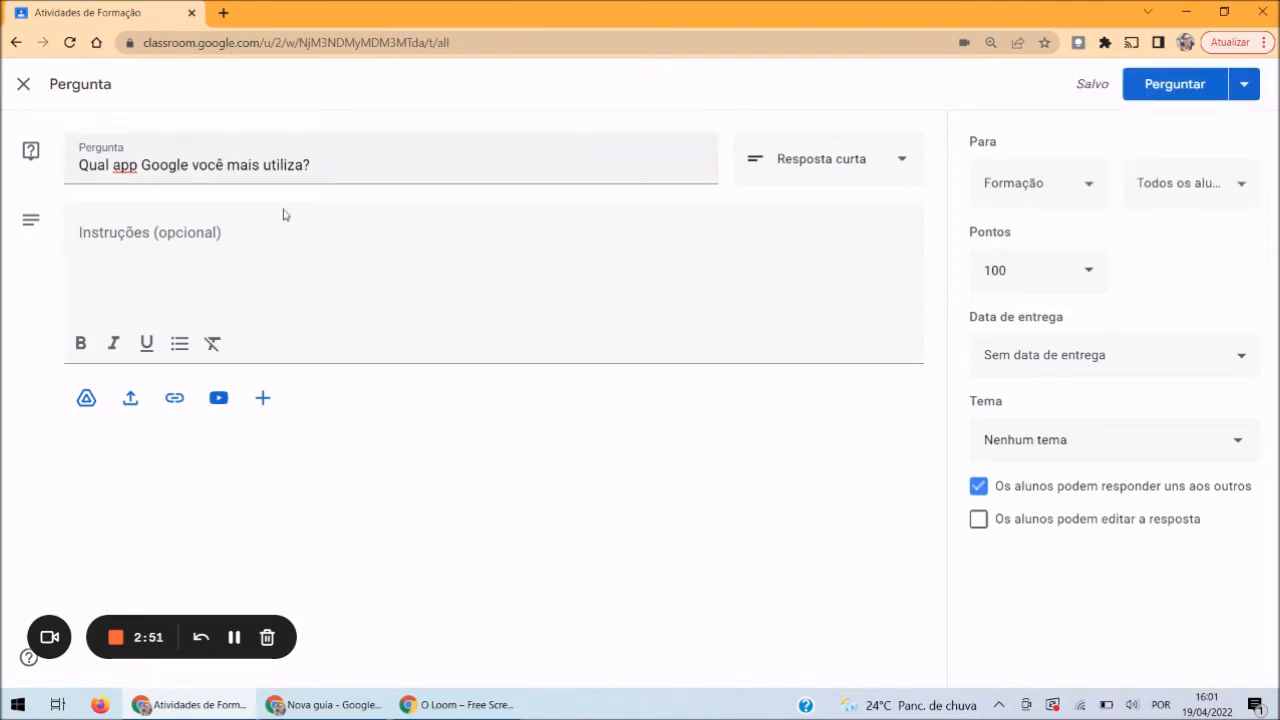
left_click(37, 85)
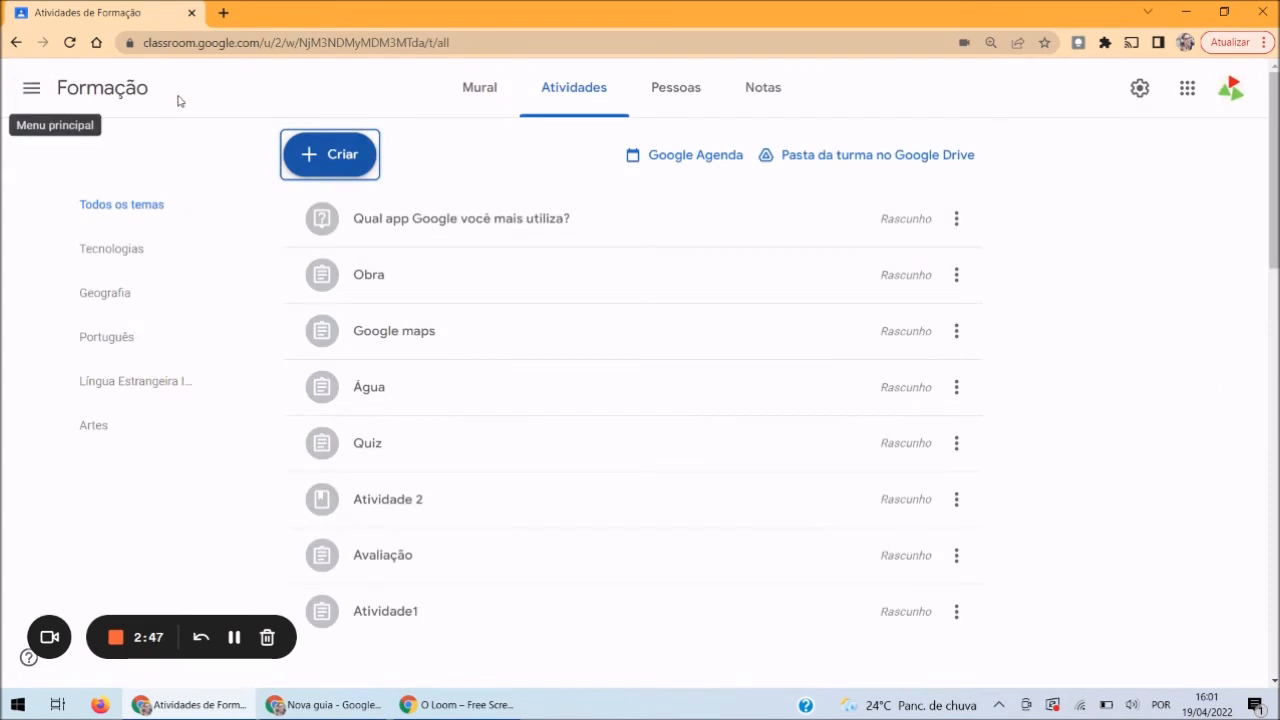
Create a new Atividade in the Formação class with the title "Formulário"
left_click(340, 153)
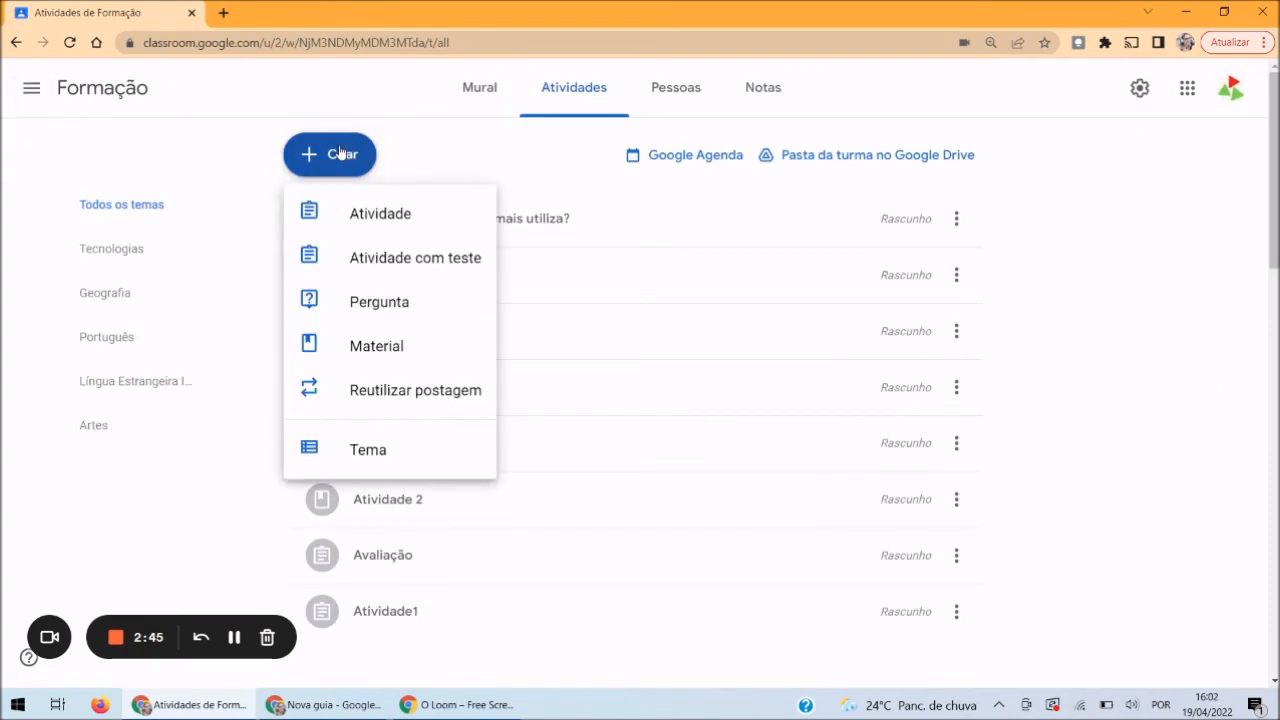
left_click(376, 212)
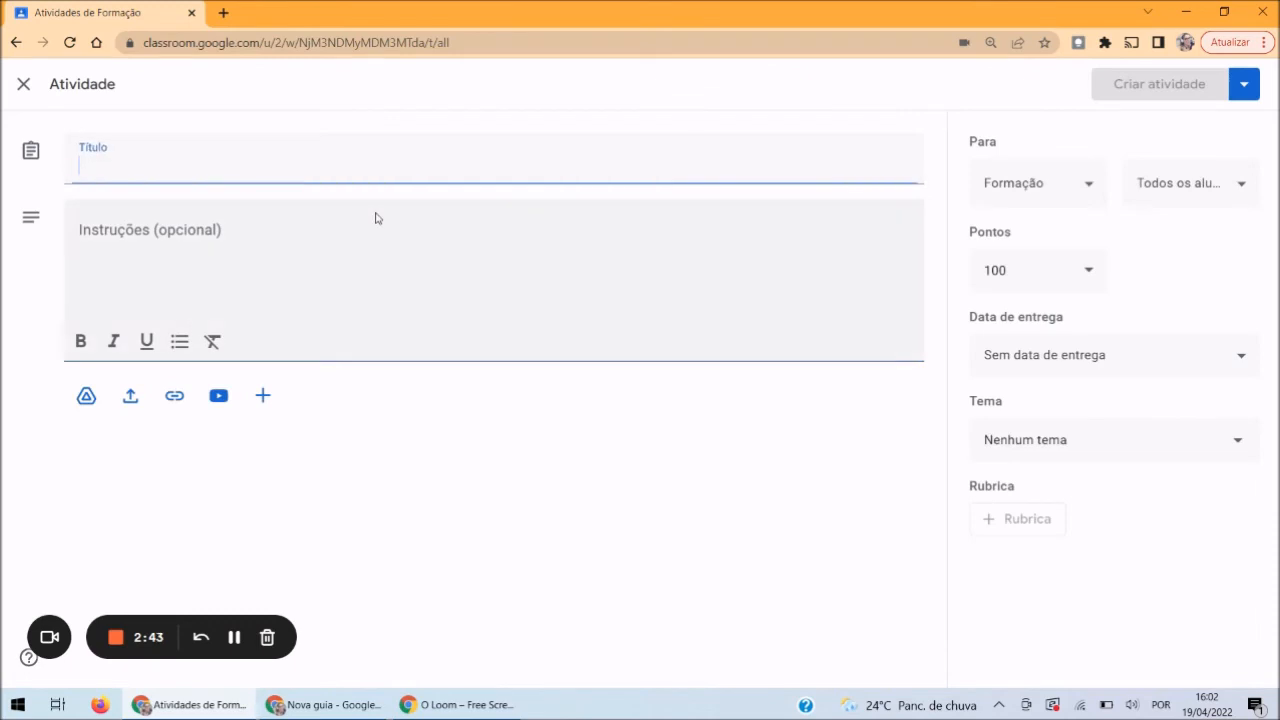
type("Form")
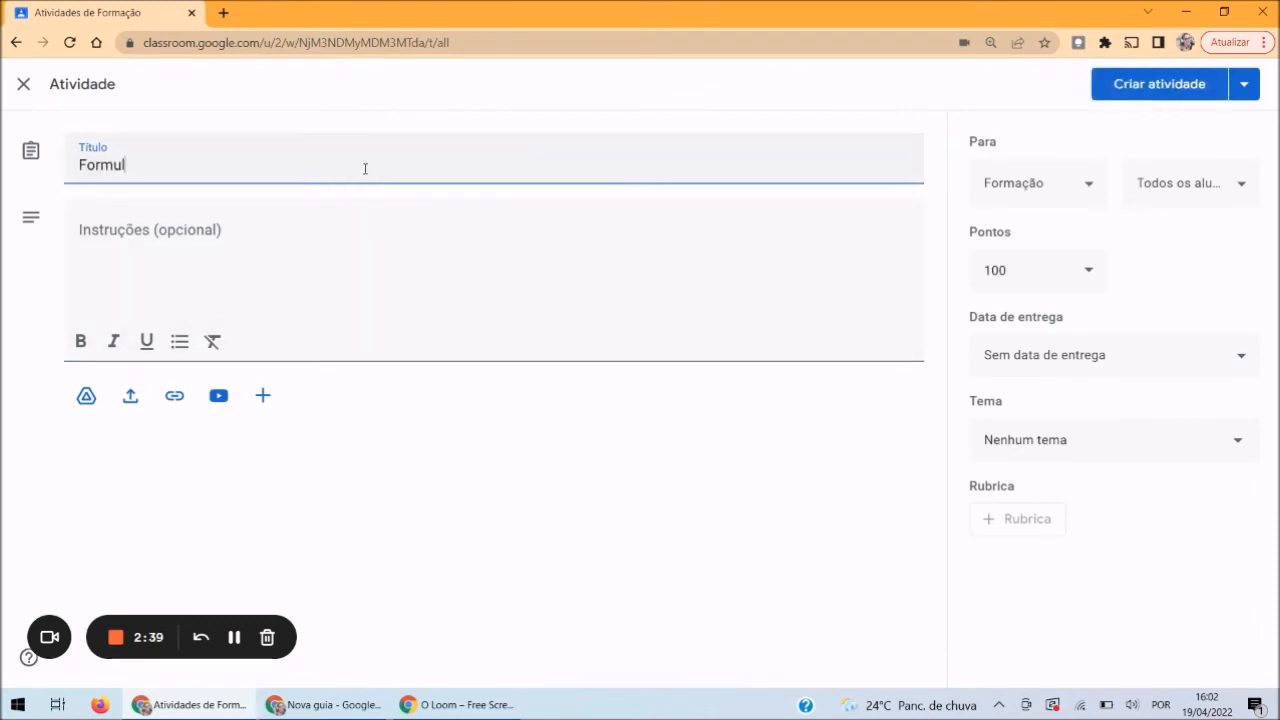
type("ulário")
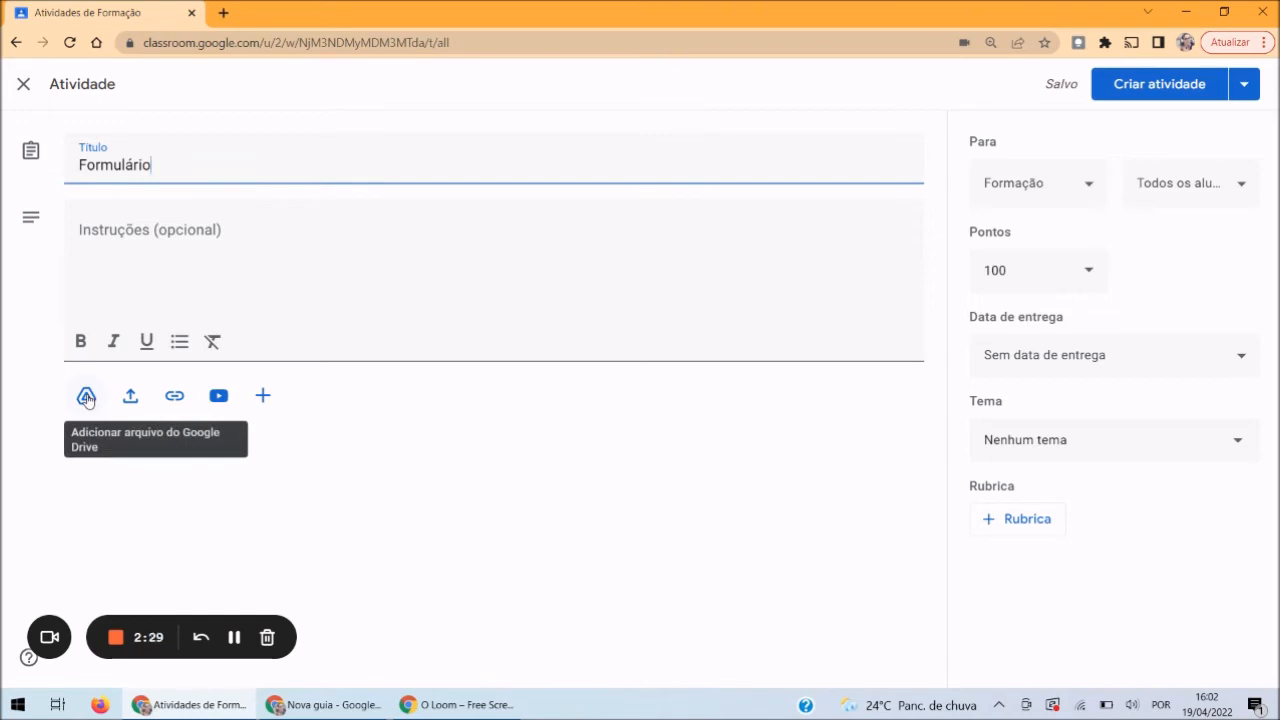
Attach the recent "Pesquisa" form from Google Drive to the Formulário activity and close the activity editor
left_click(86, 396)
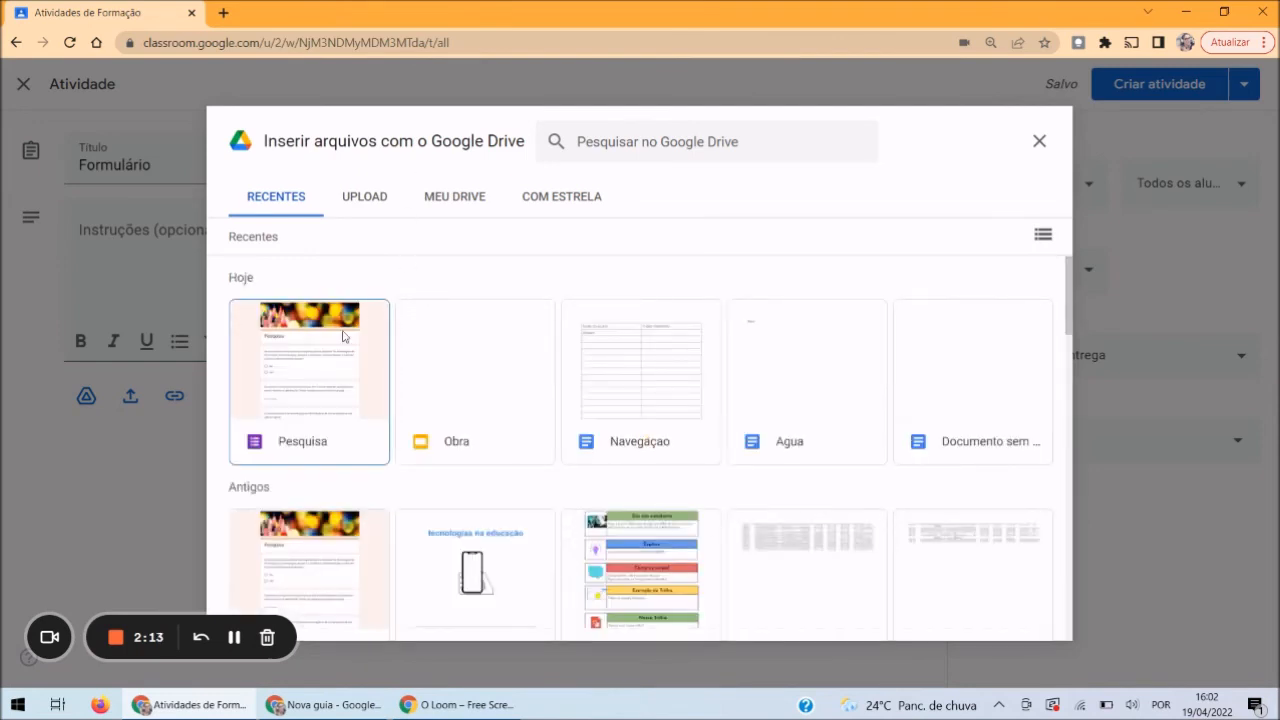
left_click(313, 438)
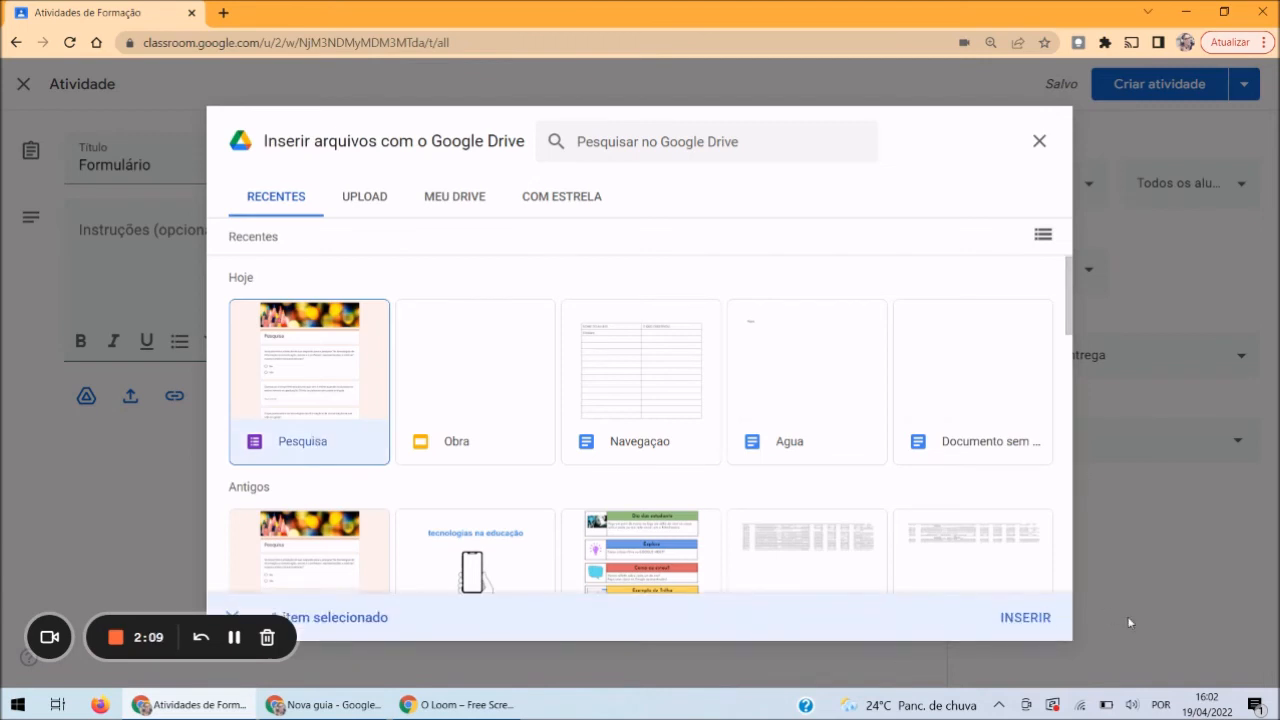
left_click(1030, 626)
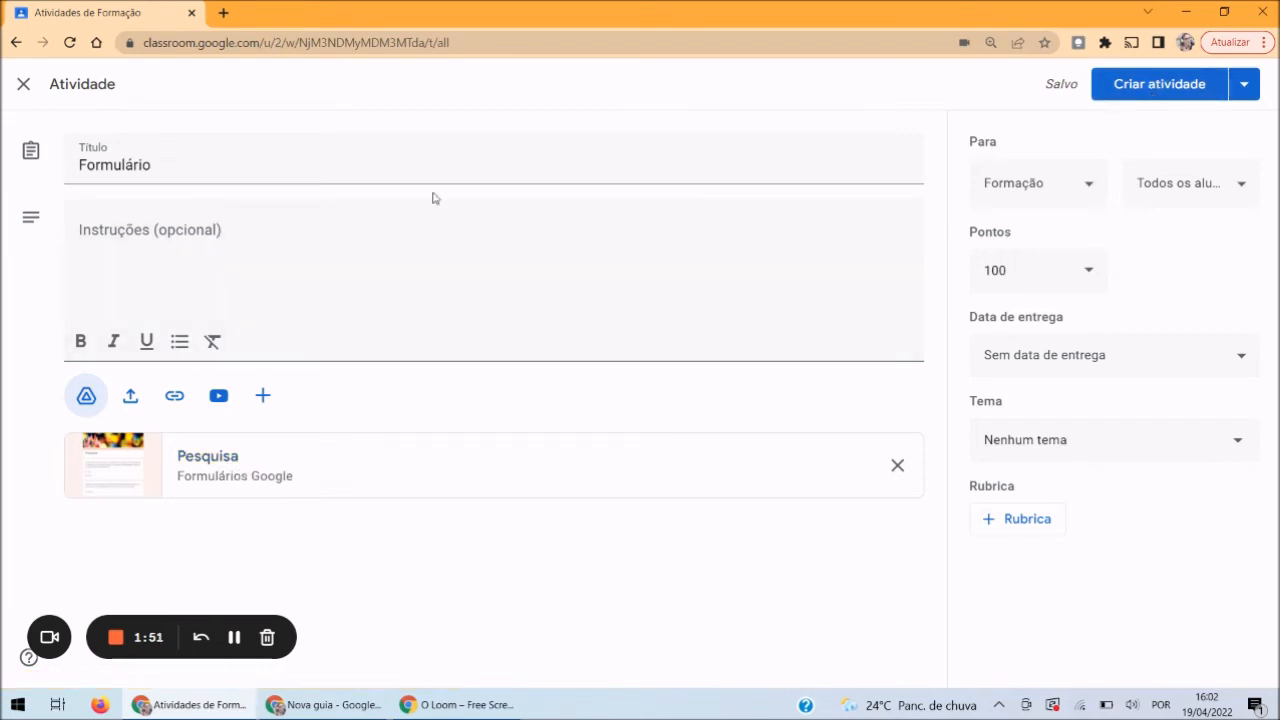
left_click(23, 84)
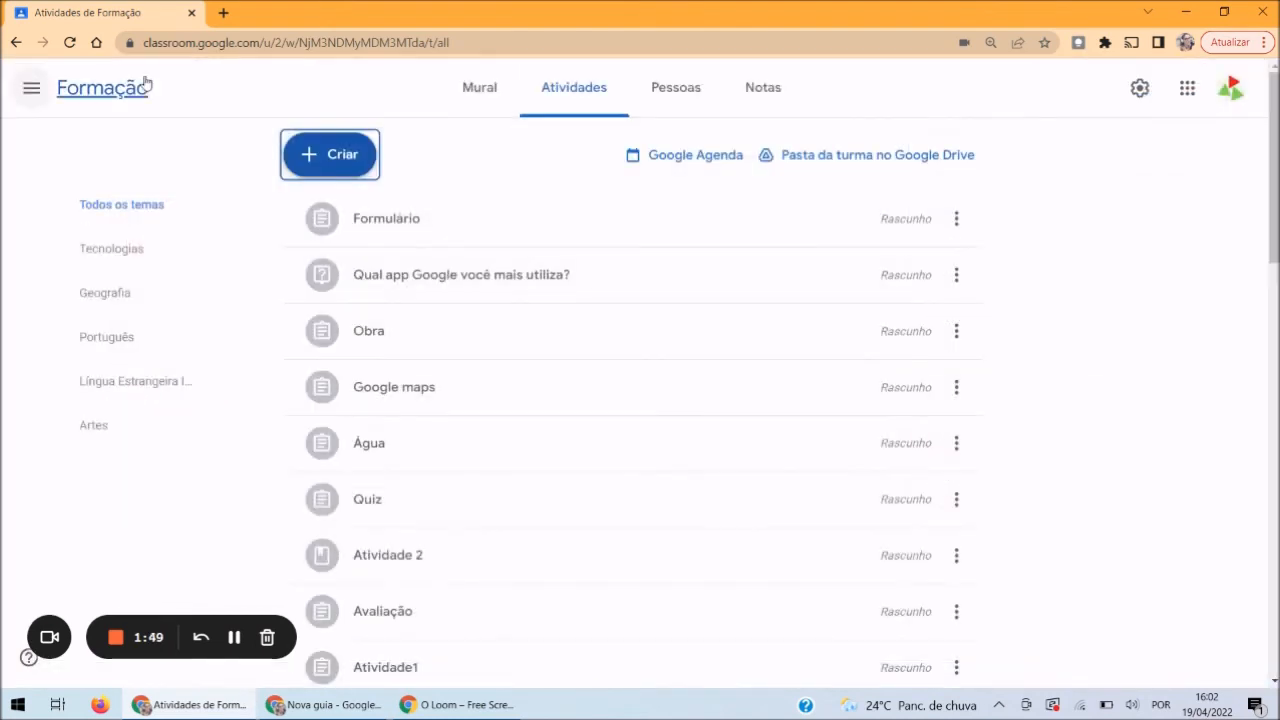
Create a new Atividade com teste and open its attached Blank Quiz form for editing
left_click(362, 162)
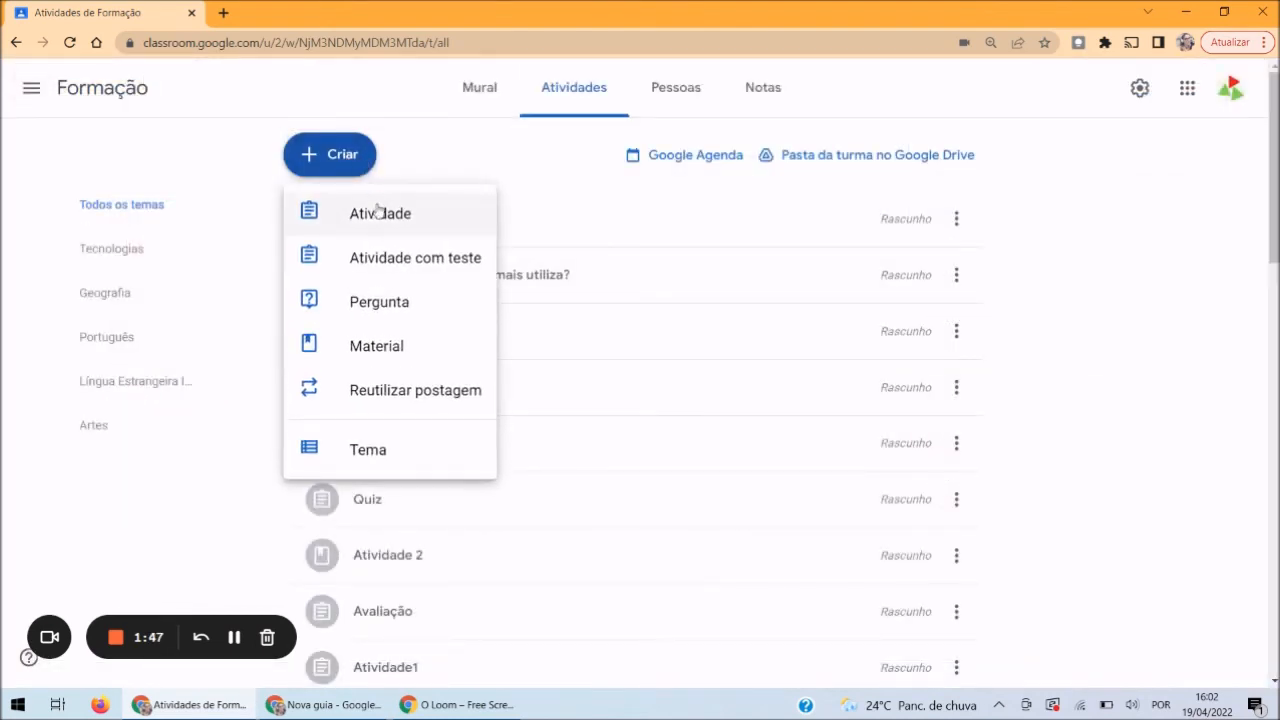
left_click(379, 260)
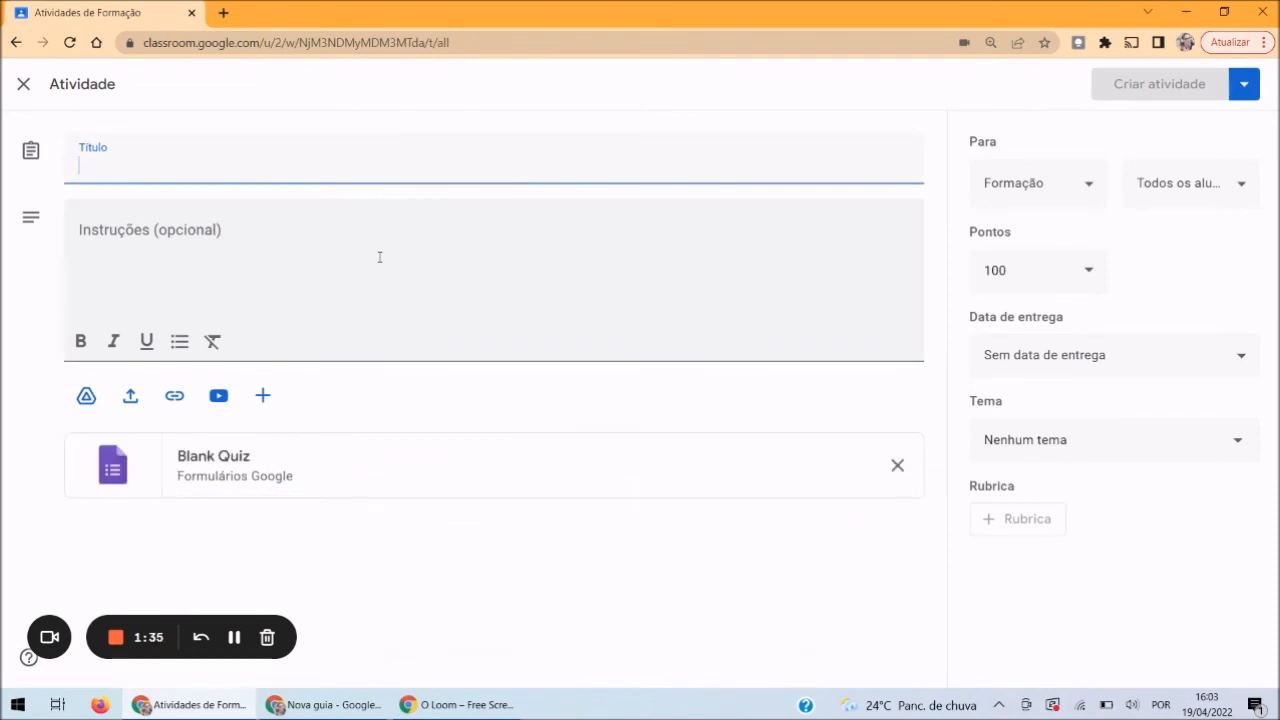
left_click(211, 460)
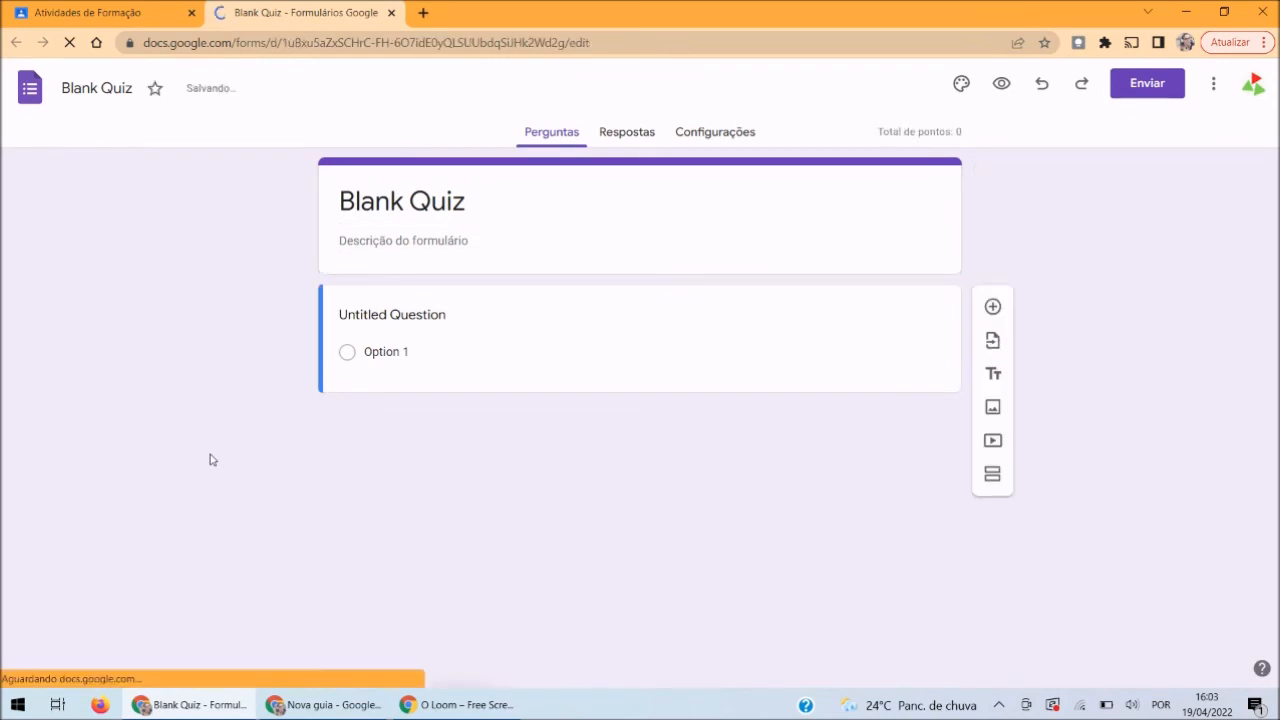
Replace the quiz form's title with "Pesquisa"
left_click(422, 200)
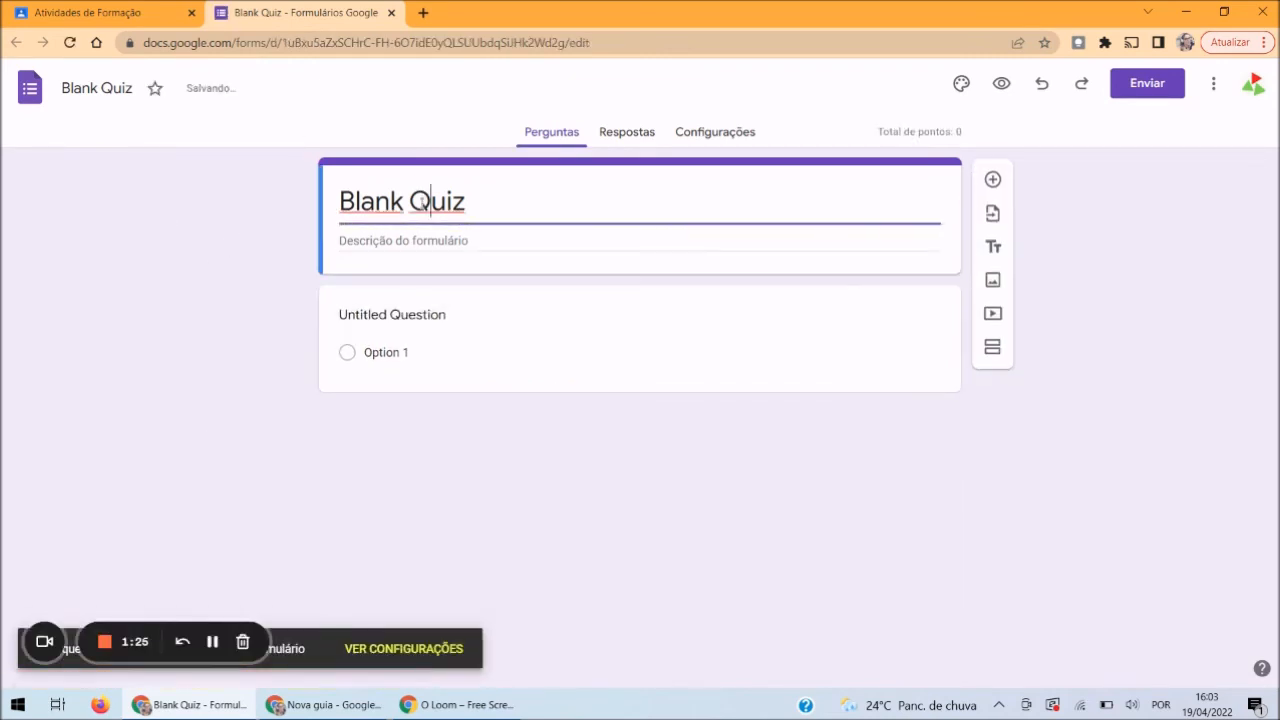
left_click_drag(494, 194, 330, 198)
type("Pesquisa")
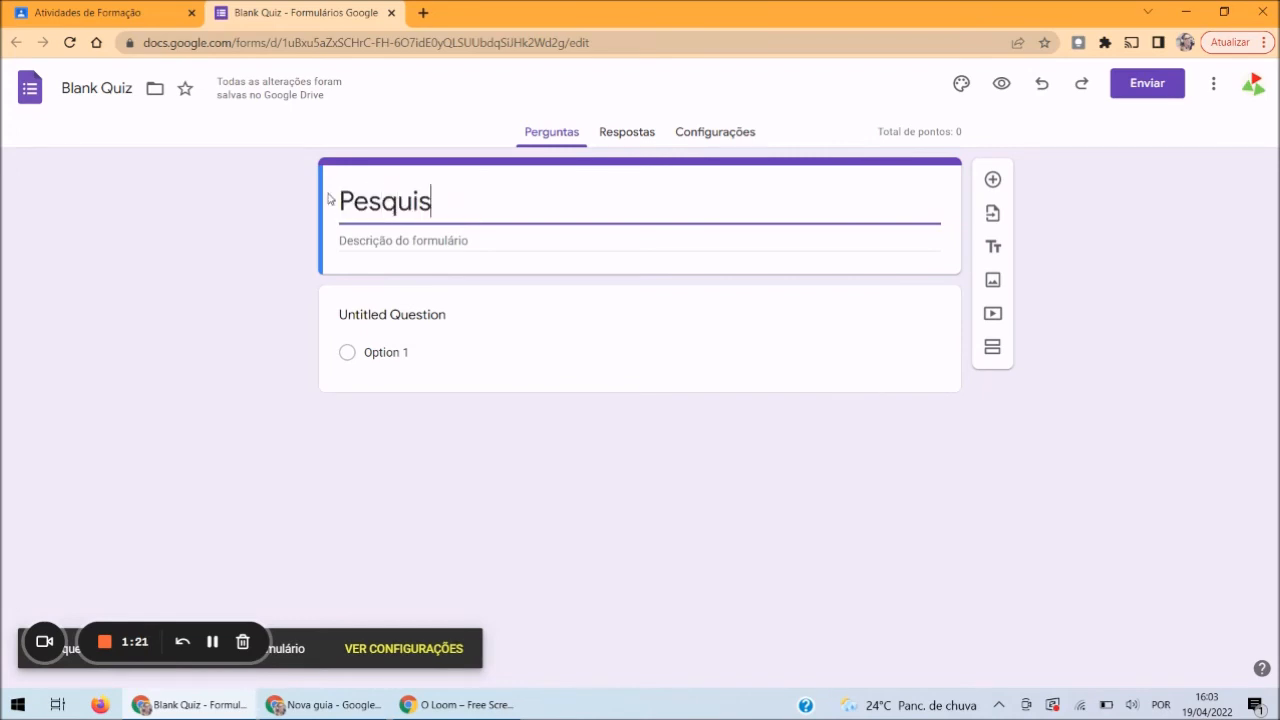
Change the untitled question's text to "Nome do aluno" and its answer type to Resposta curta
left_click(360, 310)
type("Nome do alu")
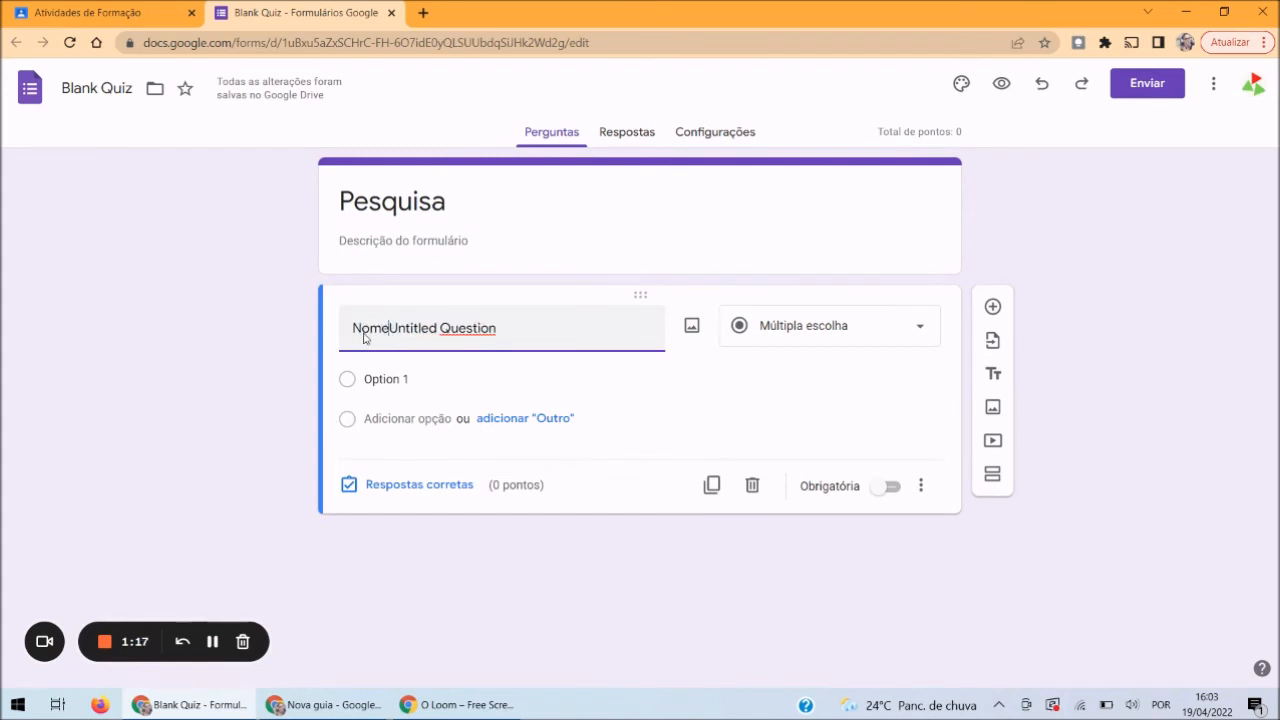
type("no")
key("Delete")
key("Delete")
key("Delete")
key("Delete")
key("Delete")
key("Delete")
key("Delete")
key("Delete")
key("Delete")
key("Delete")
key("Delete")
key("Delete")
key("Delete")
key("Delete")
key("Delete")
key("Delete")
key("Delete")
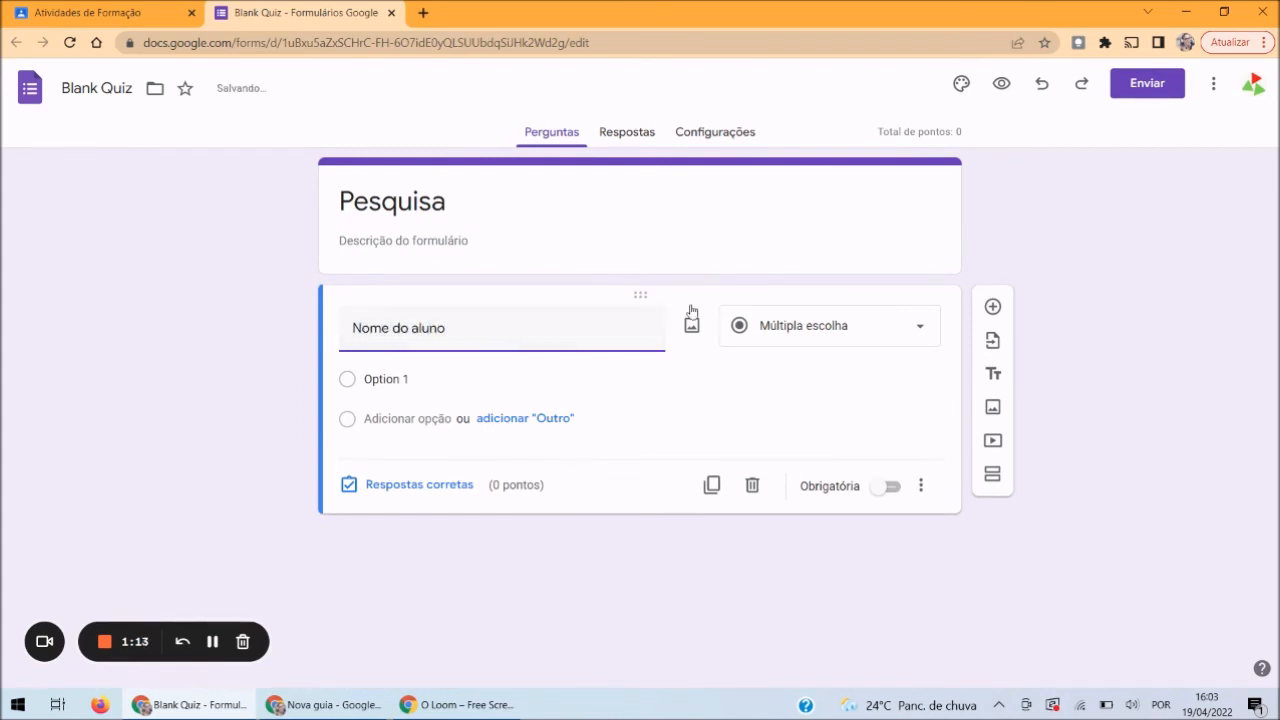
left_click(797, 329)
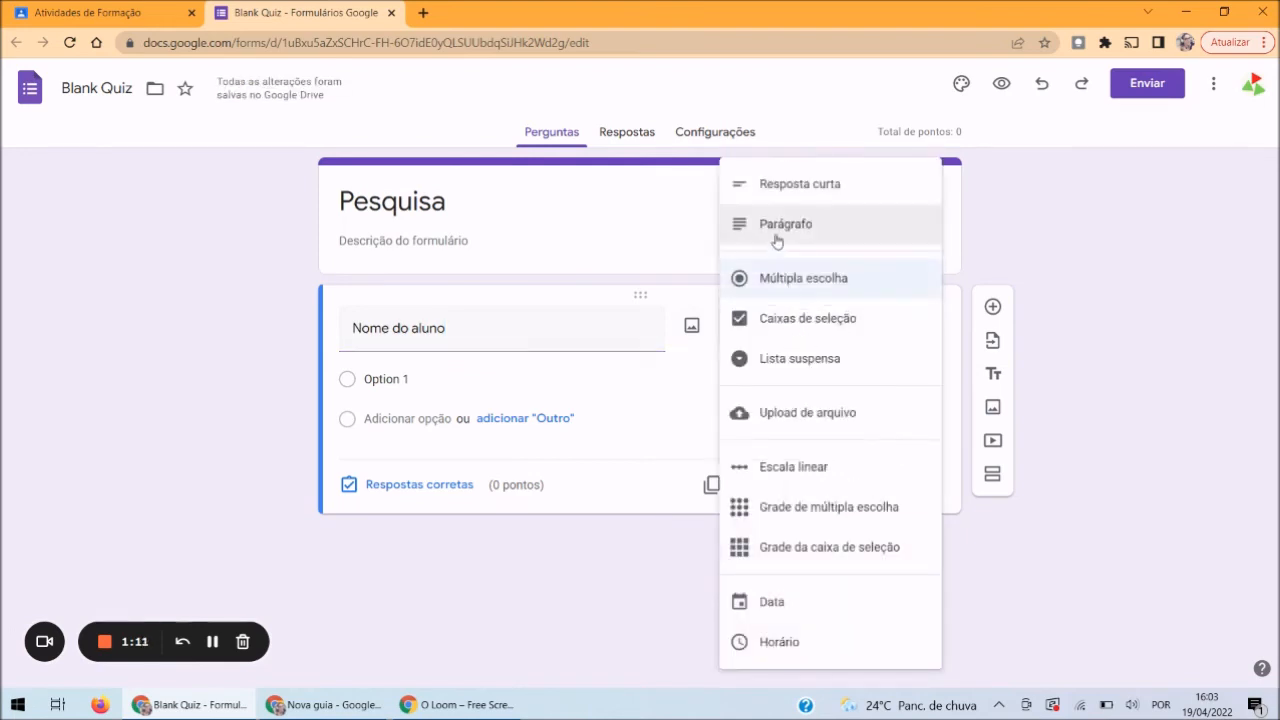
left_click(787, 189)
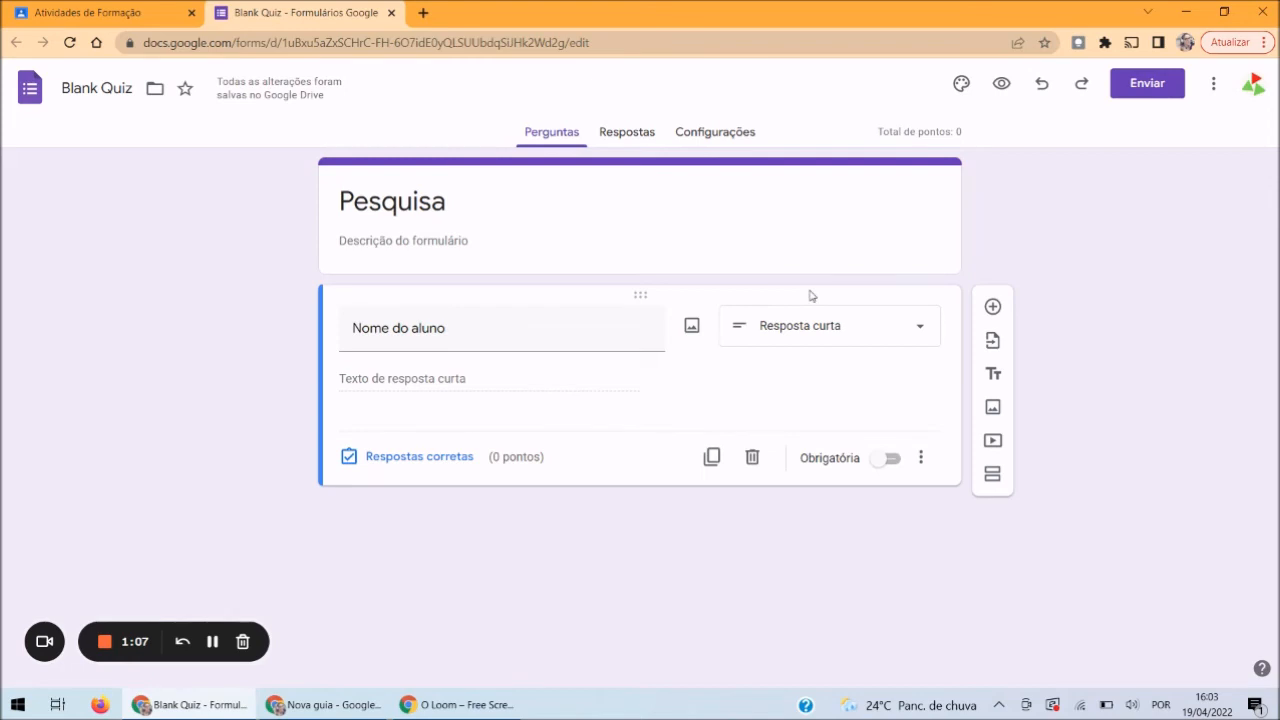
Add a blank question below "Nome do aluno", then check the form's Respostas section and return to the questions
left_click(992, 307)
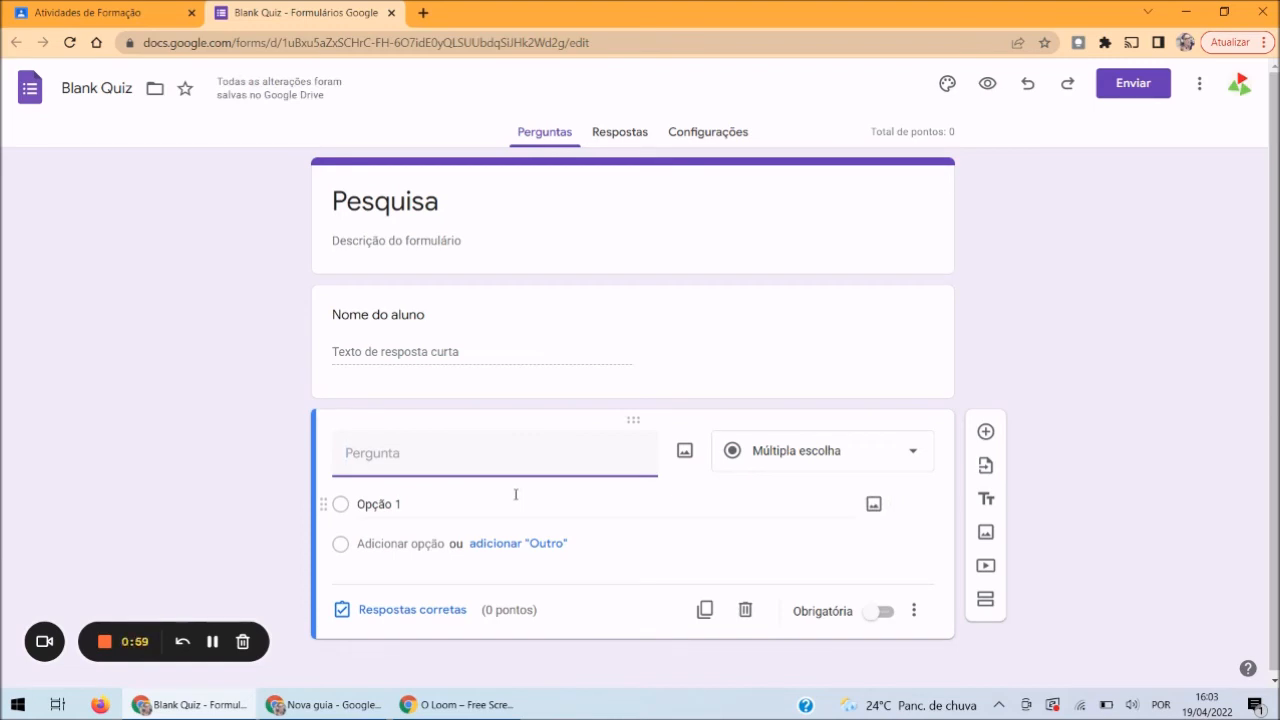
mouse_move(1274, 203)
left_mouse_down()
mouse_move(1274, 222)
mouse_move(1274, 205)
left_mouse_up()
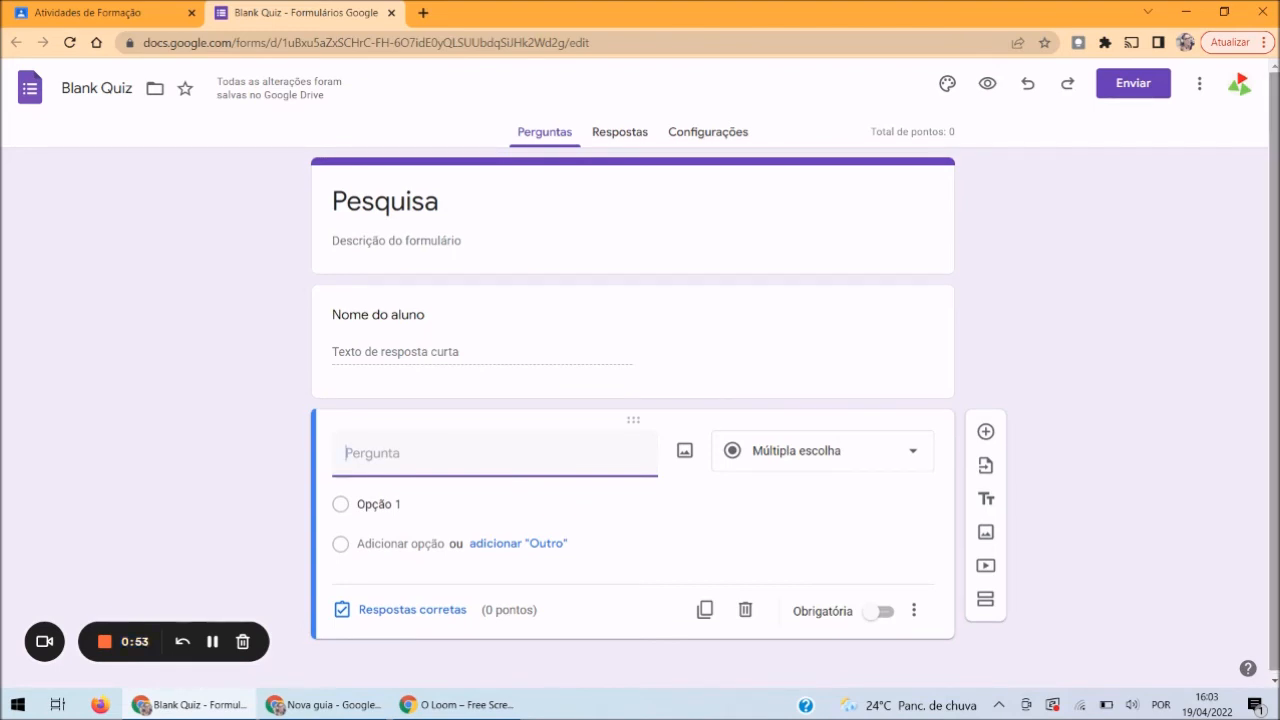
left_click(622, 128)
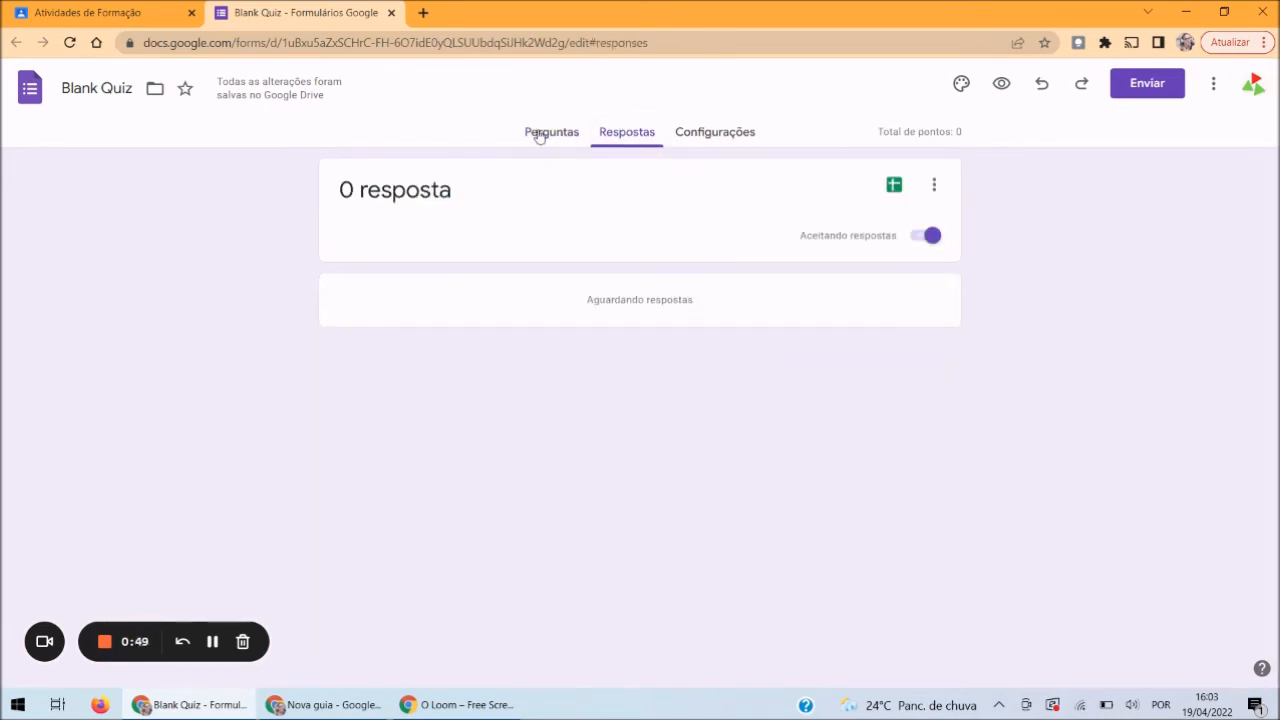
left_click(538, 134)
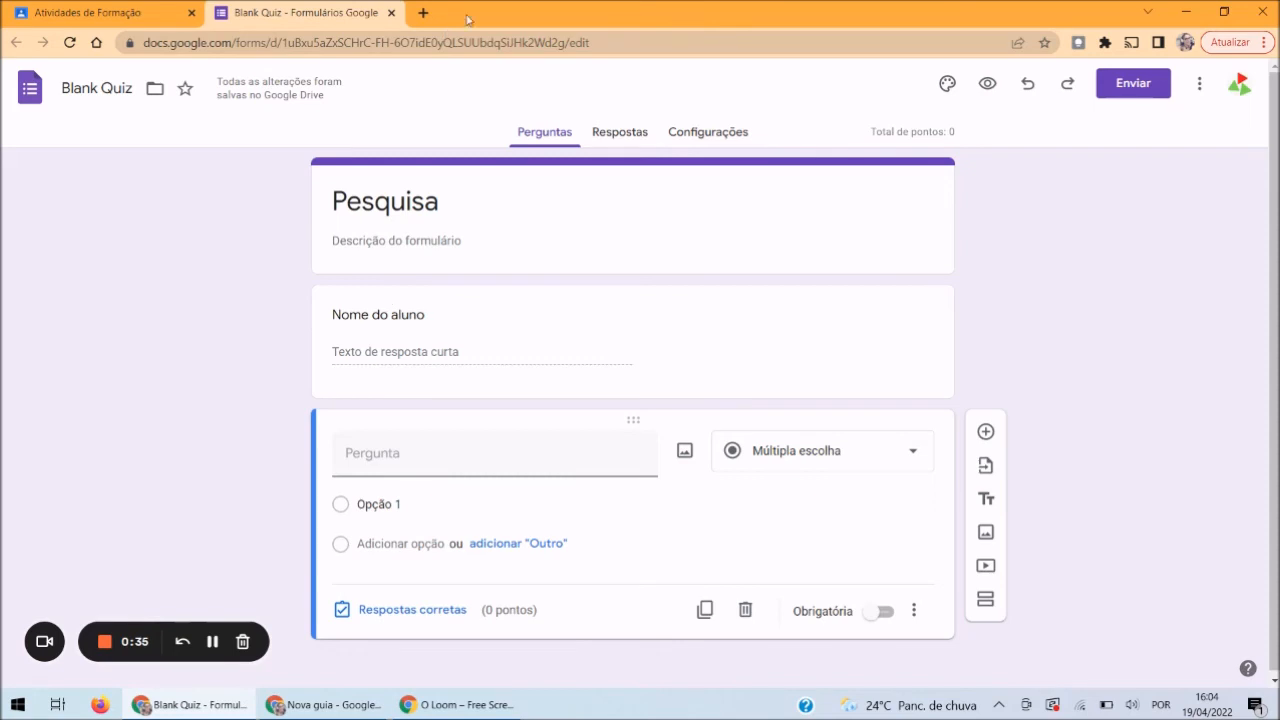
Close the quiz form and title the quiz activity "Formulario" in Classroom
left_click(393, 13)
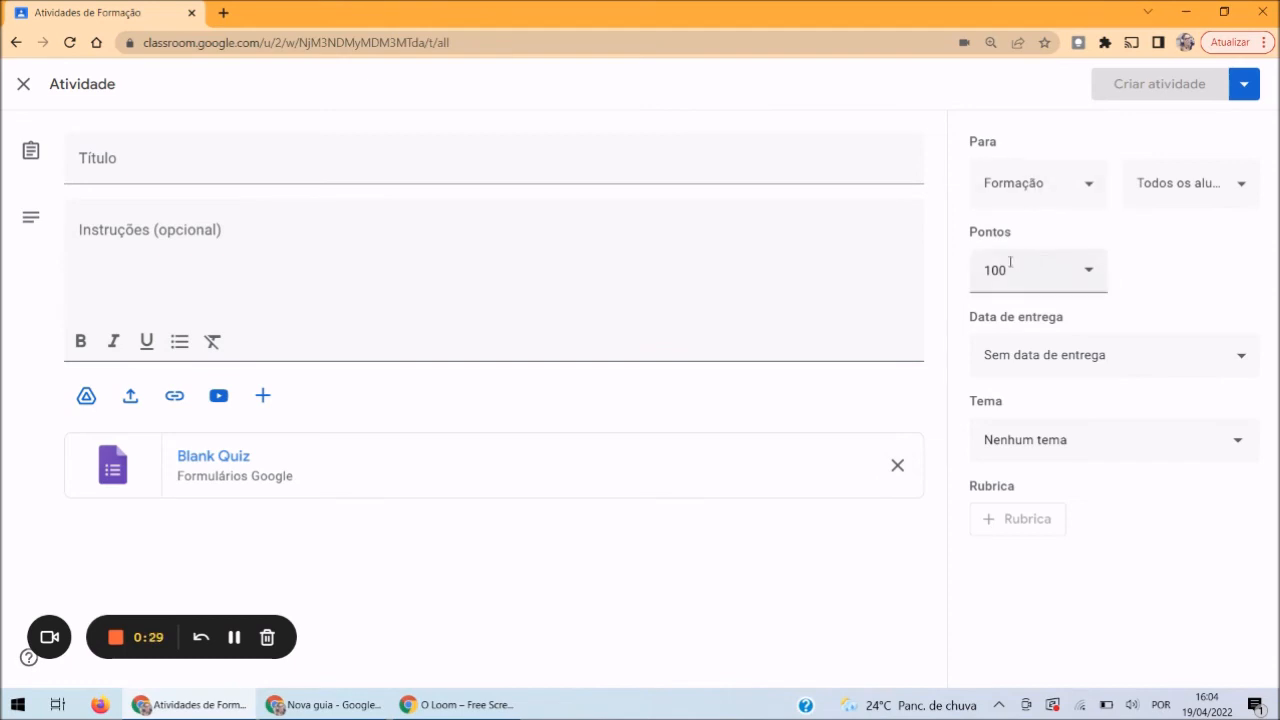
left_click(357, 161)
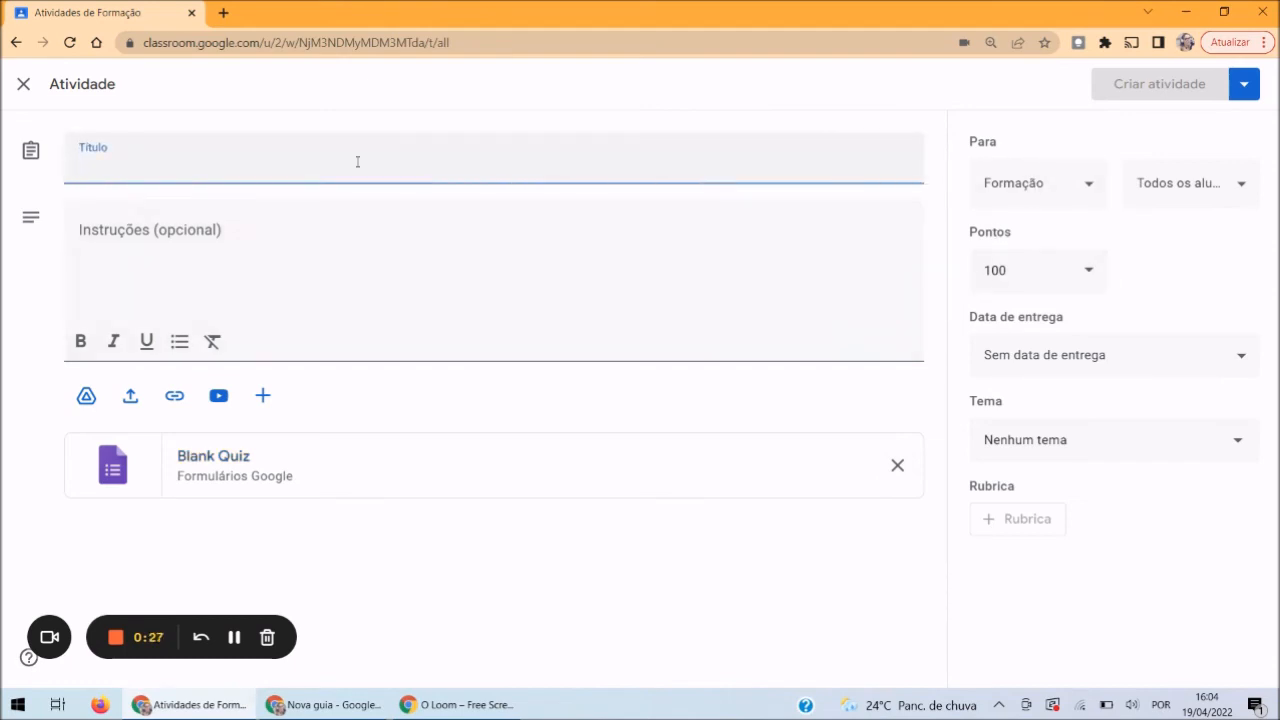
type("Formulario")
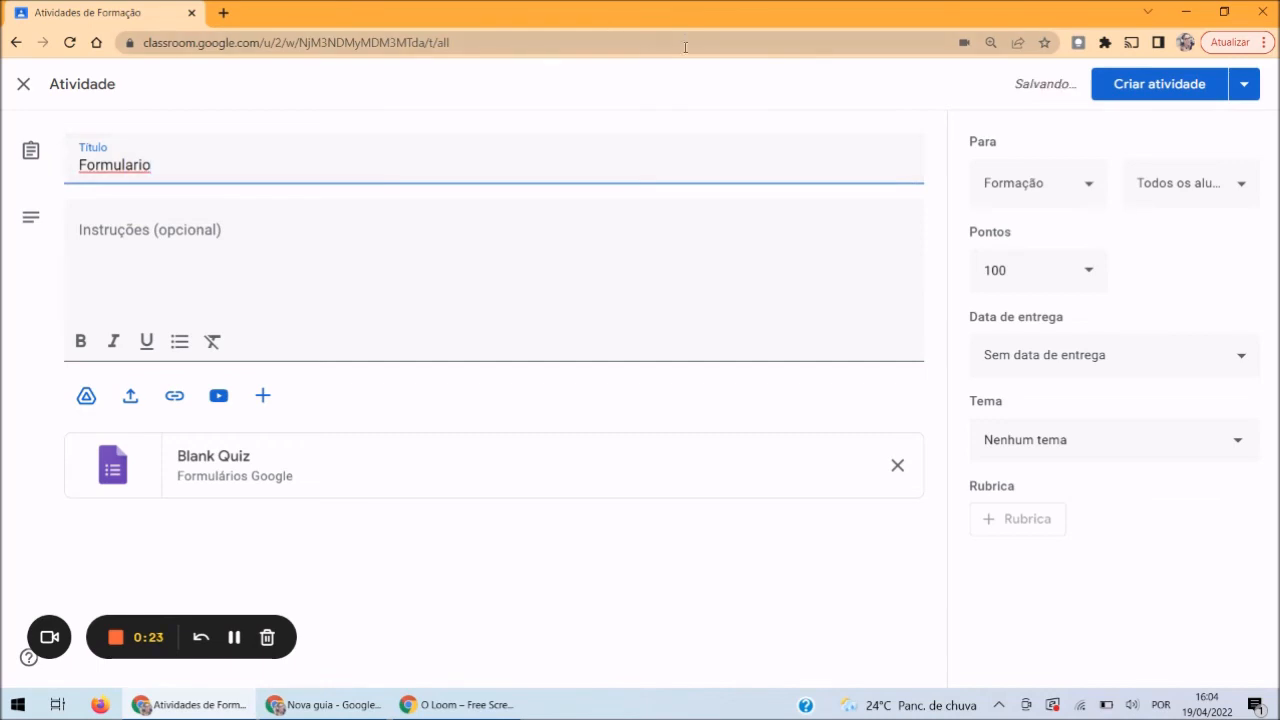